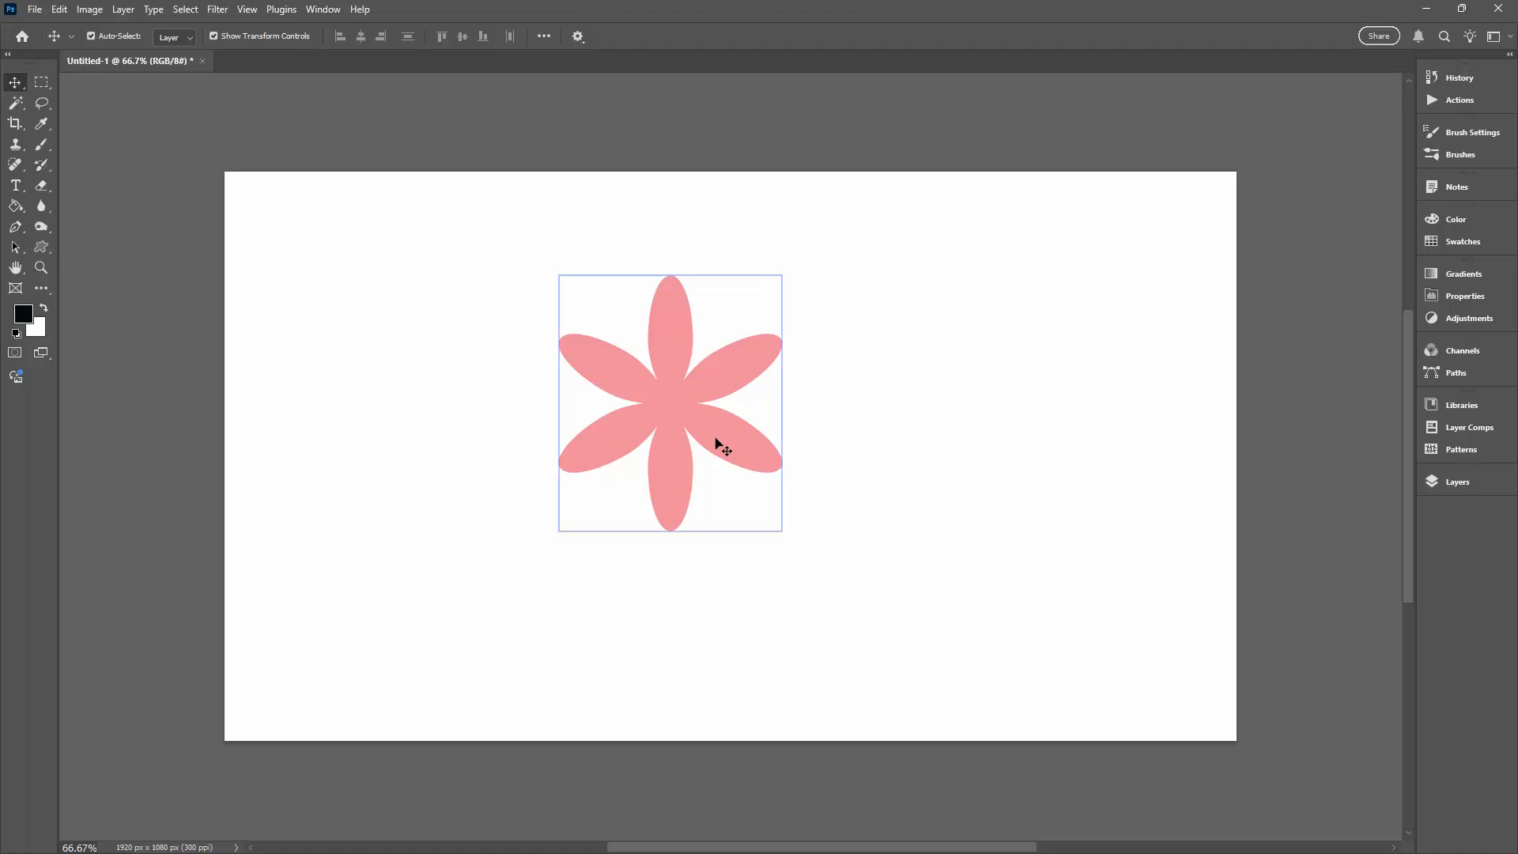
- Rasterize the Six petal flower 1 shape layer, with the layer list moved beside the artwork
click(1455, 482)
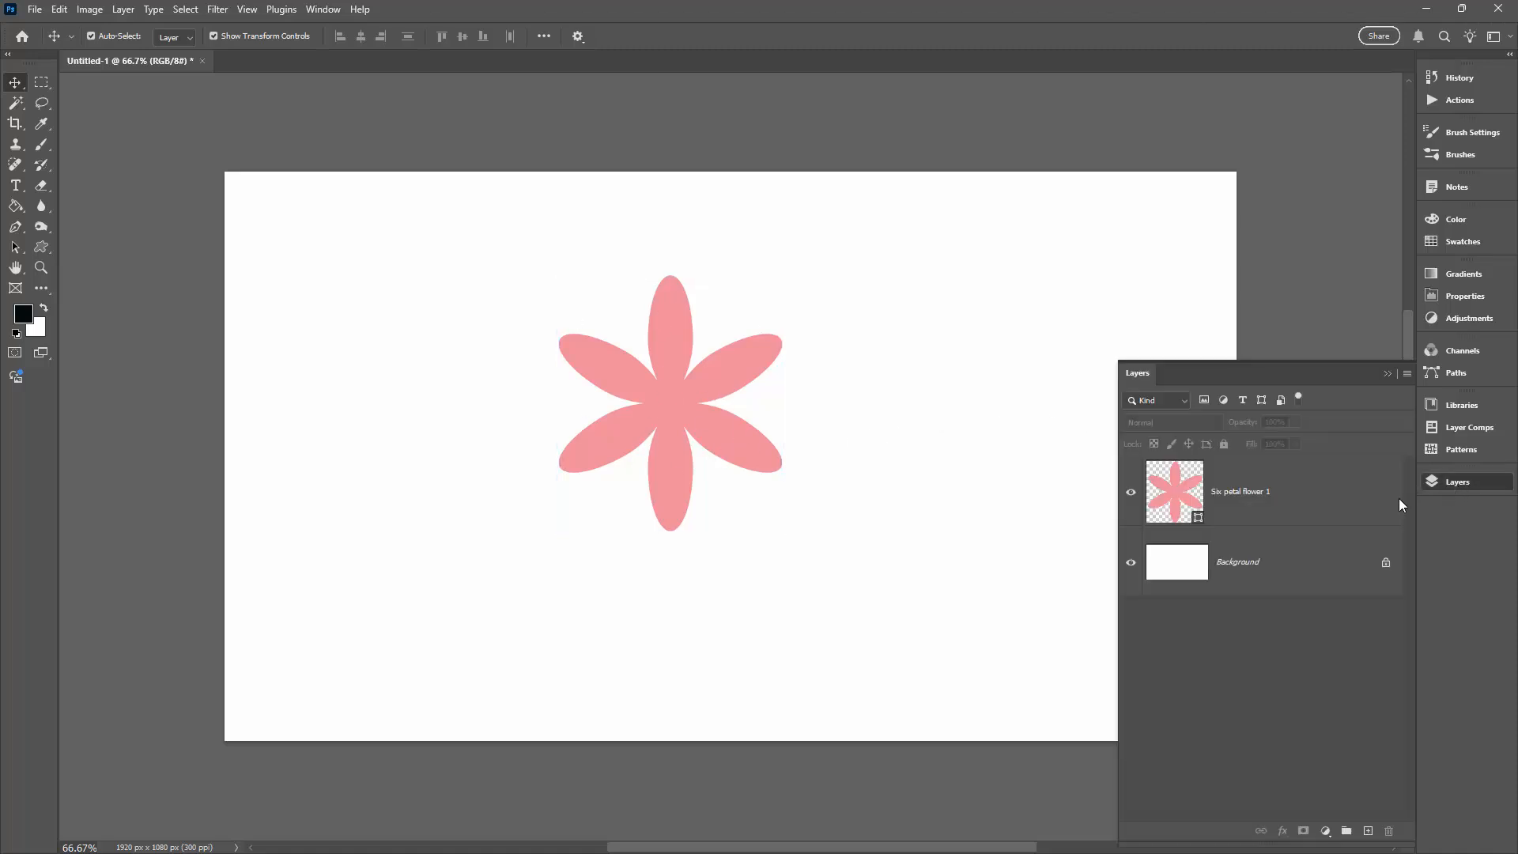
drag(1170, 371, 1060, 253)
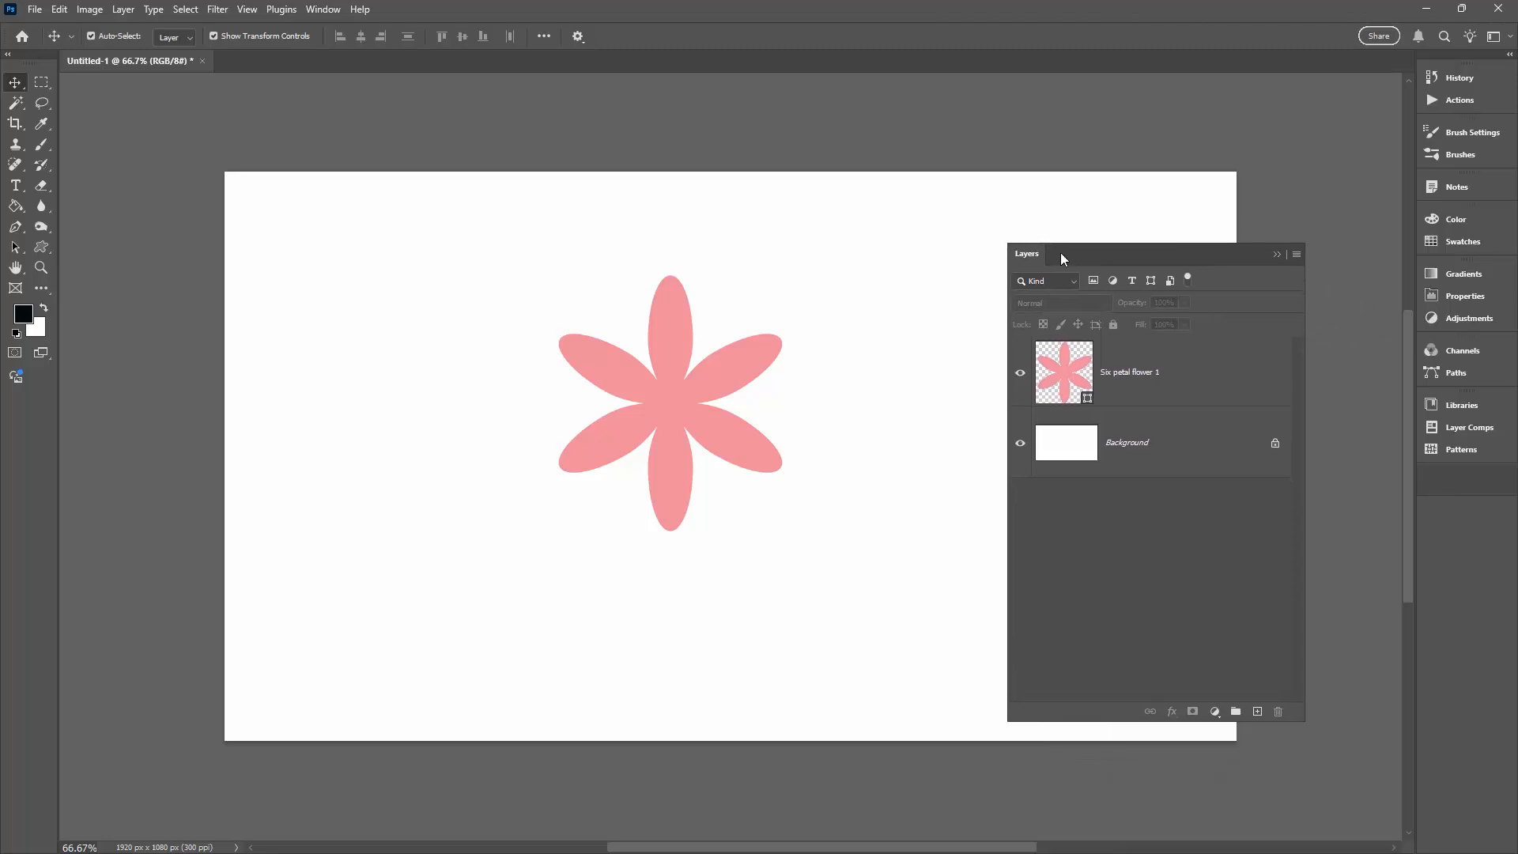
click(1133, 395)
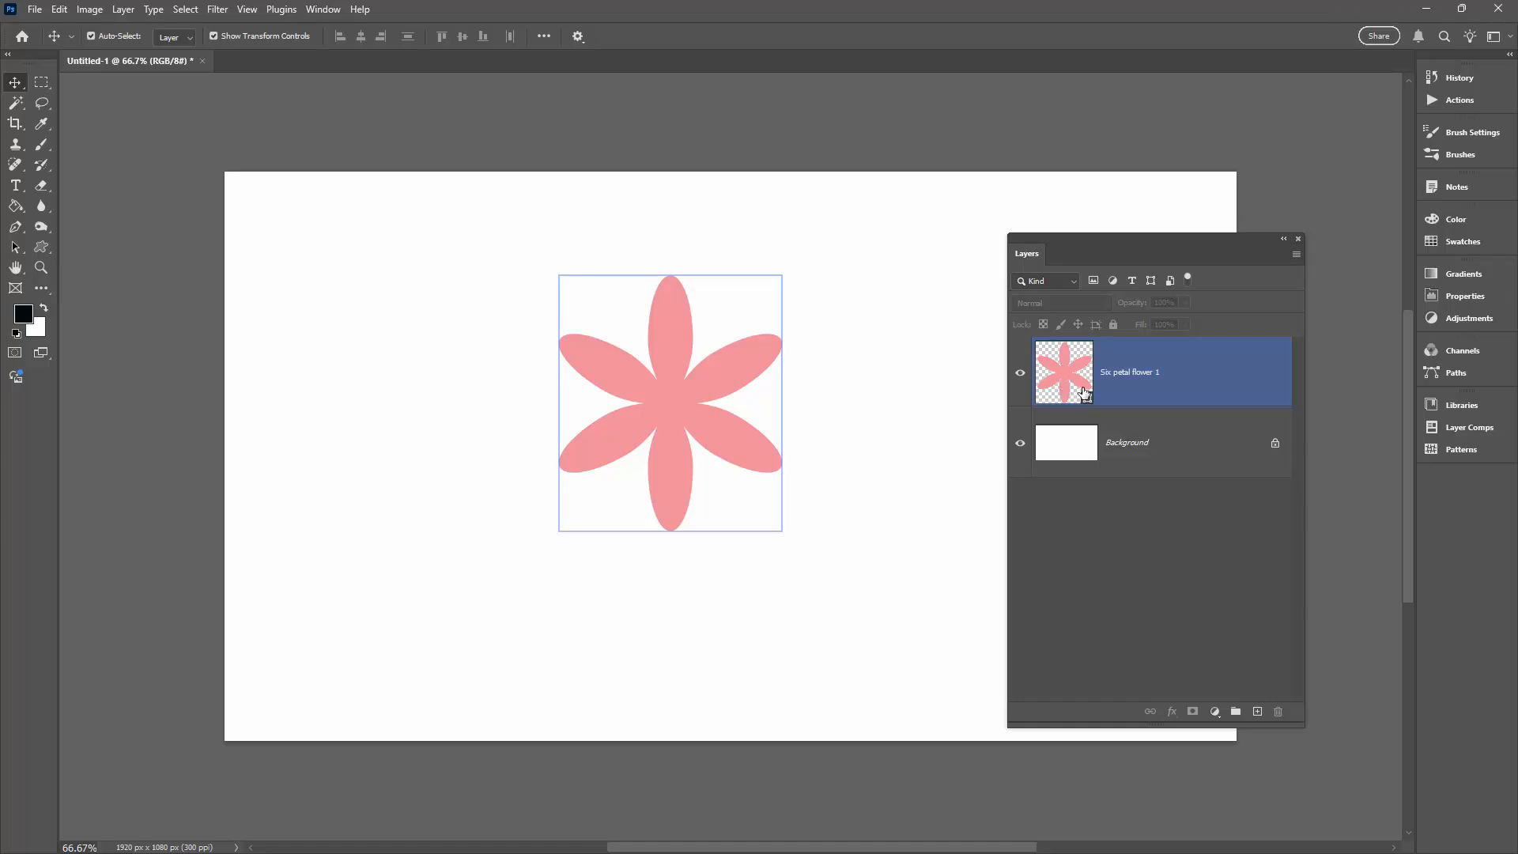
ctrl+click(1115, 395)
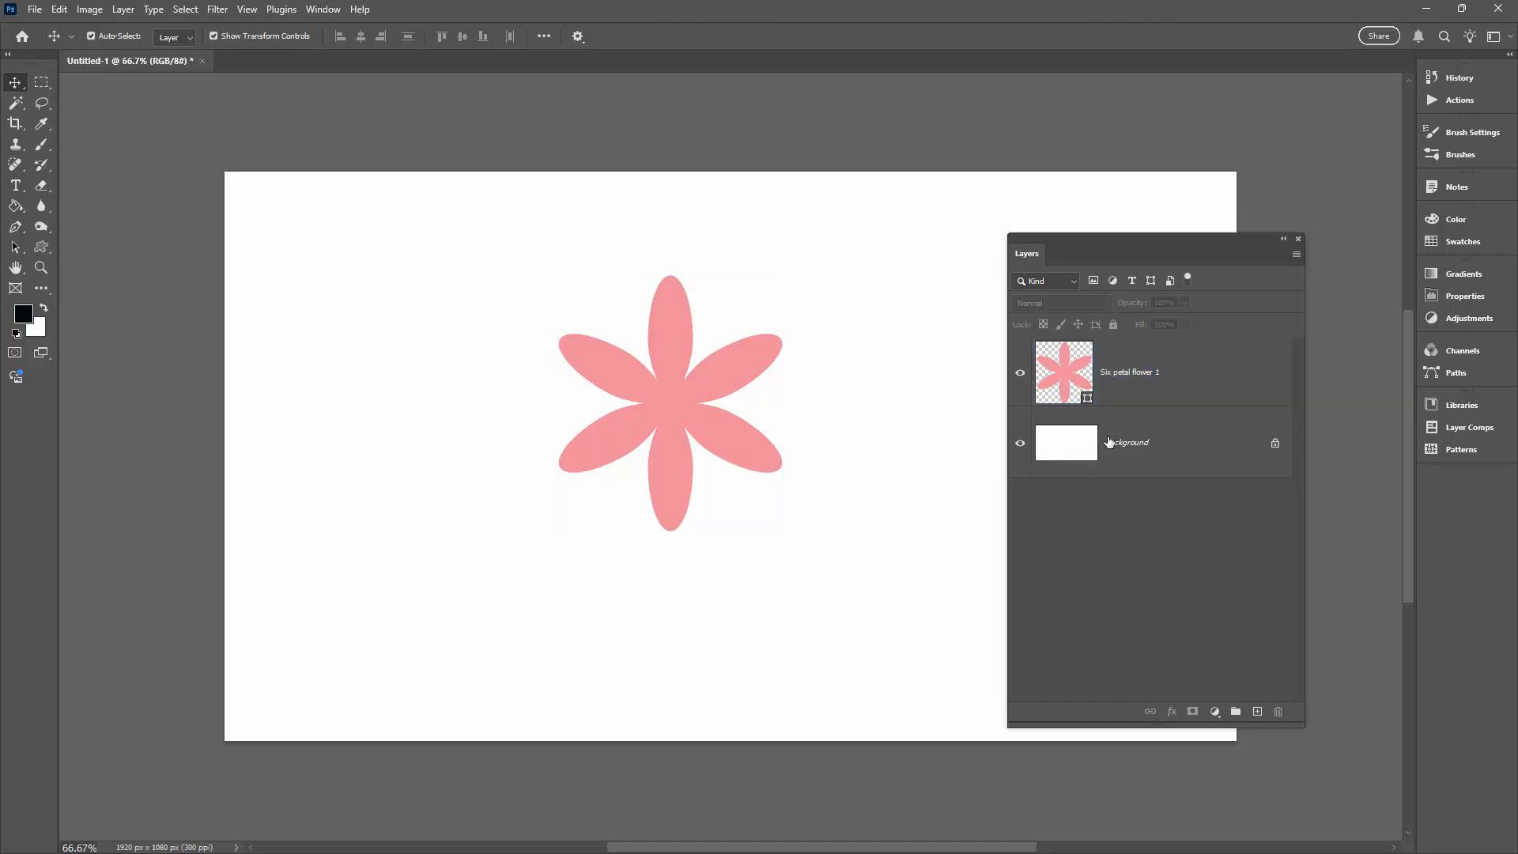
click(1175, 394)
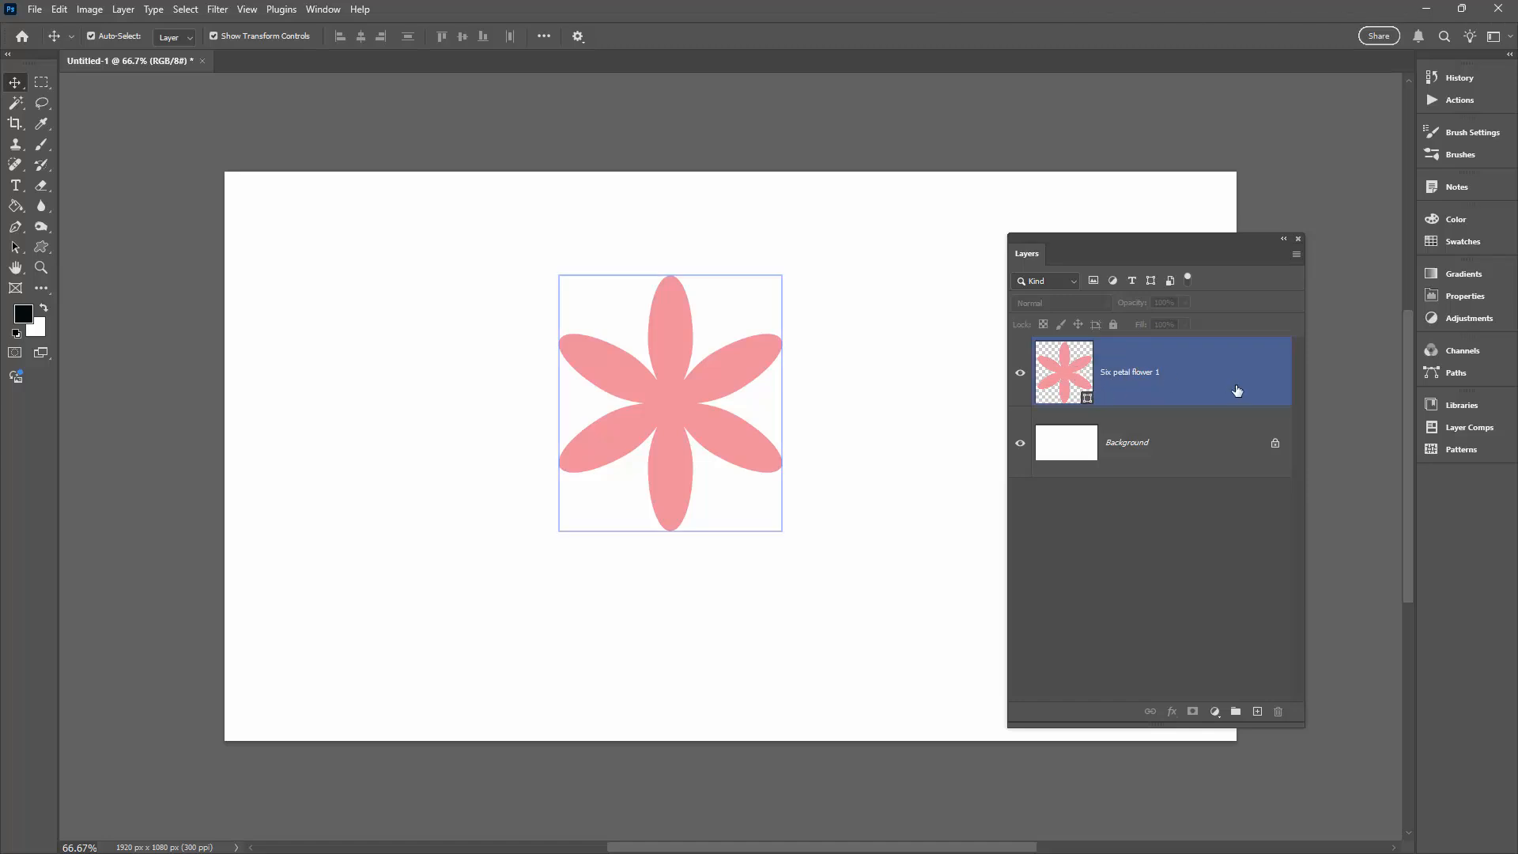
right_click(1195, 371)
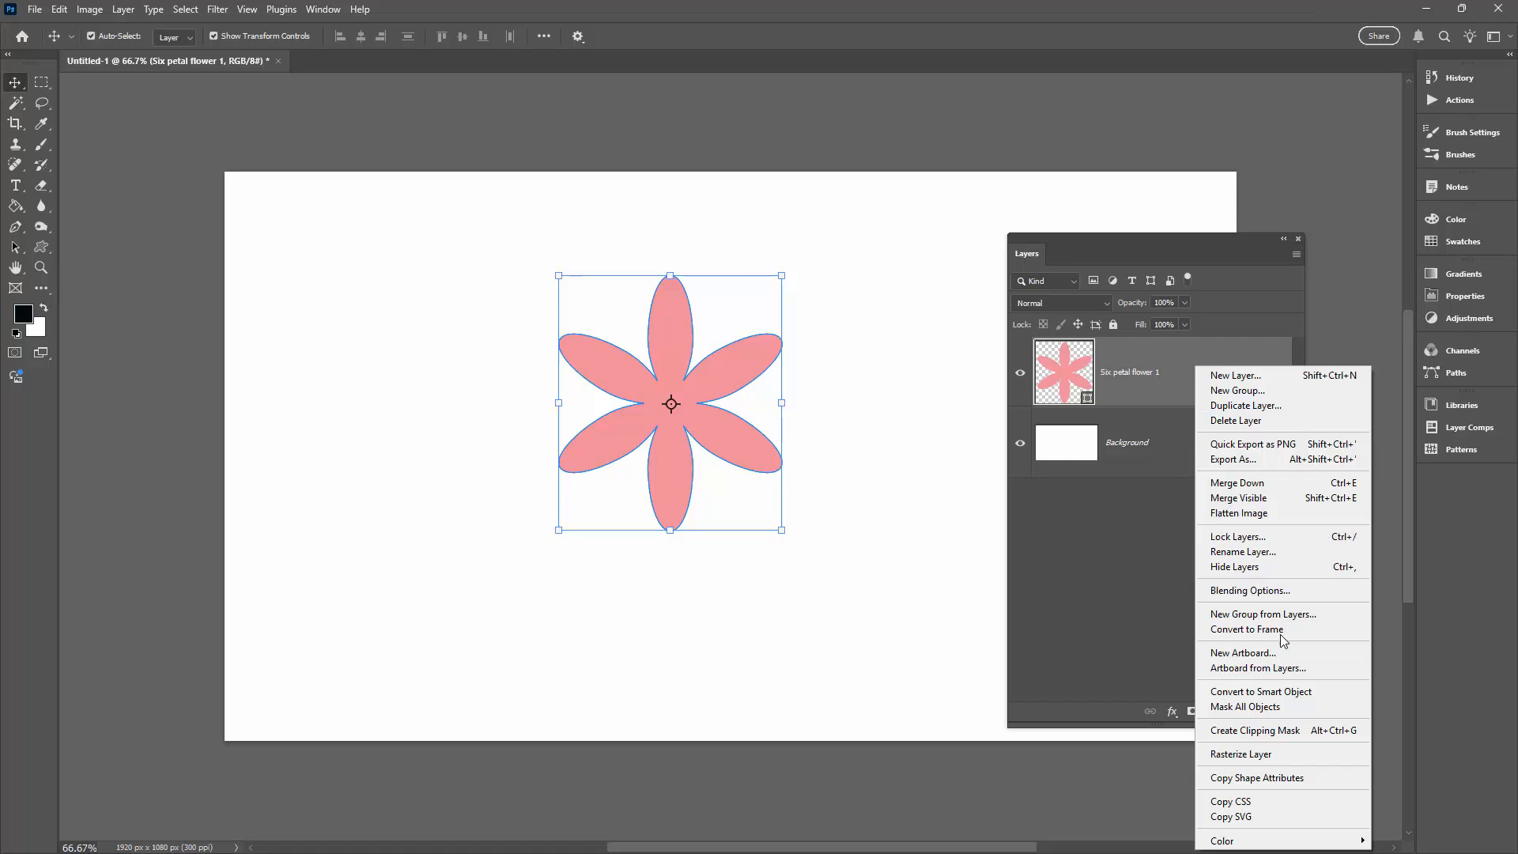
click(1275, 757)
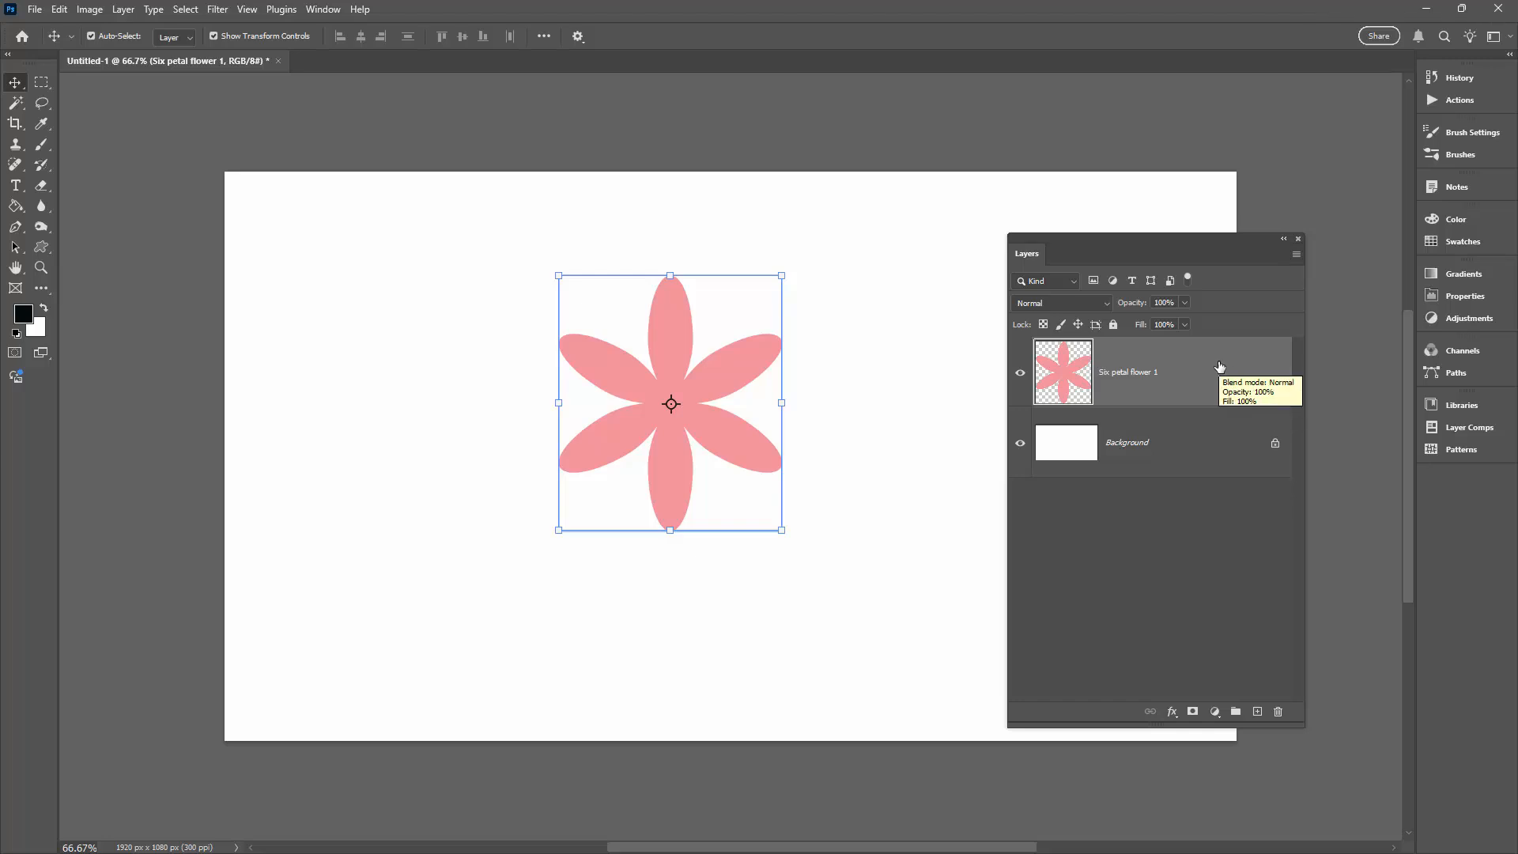
- Duplicate the Six petal flower 1 layer, hide the copy and keep the original layer selected
drag(1220, 369, 1256, 712)
click(1151, 438)
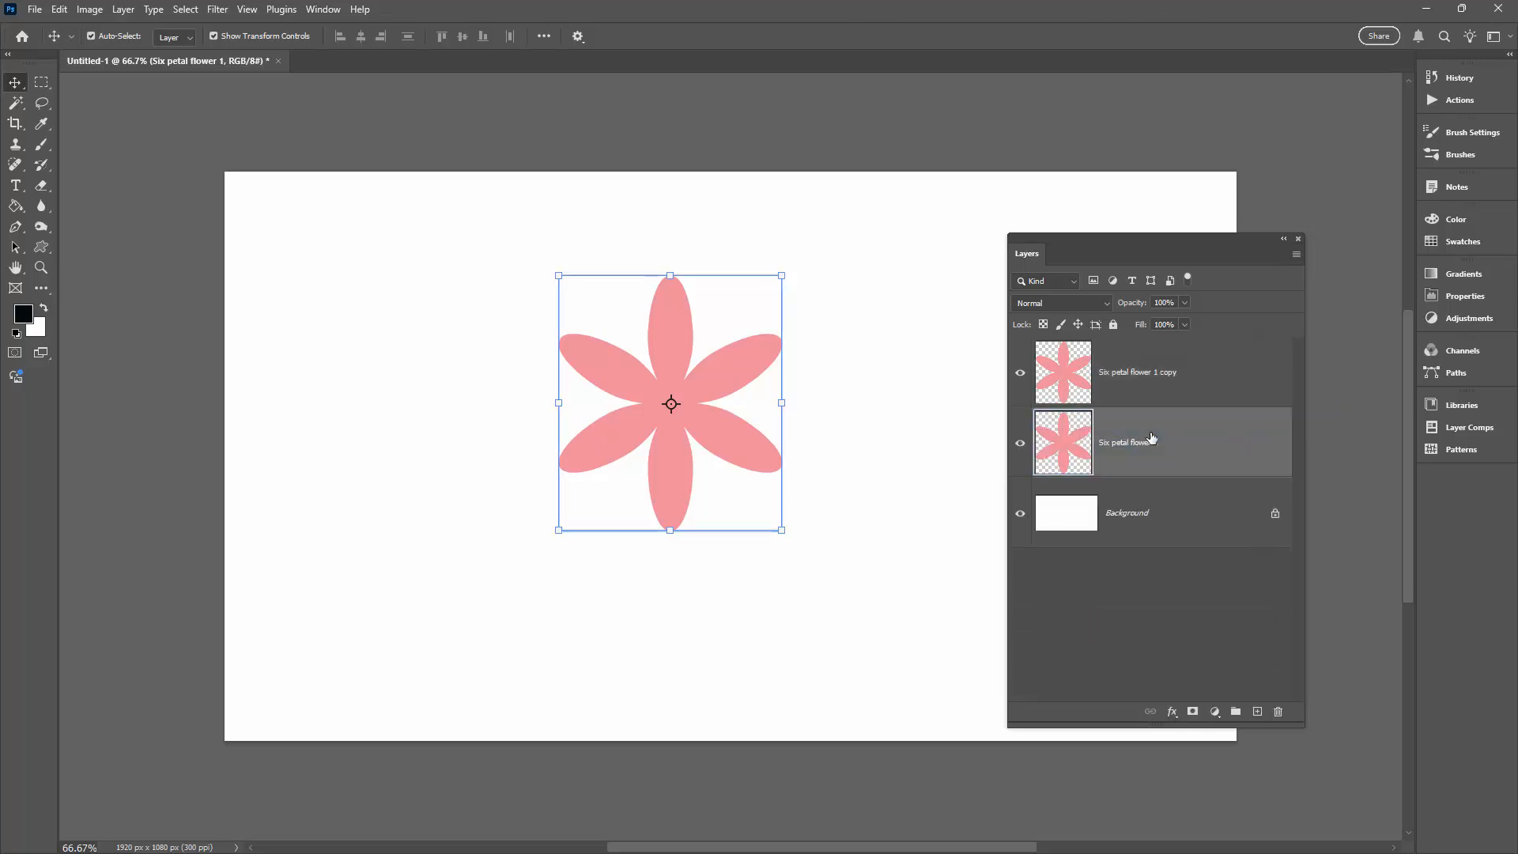
click(1020, 373)
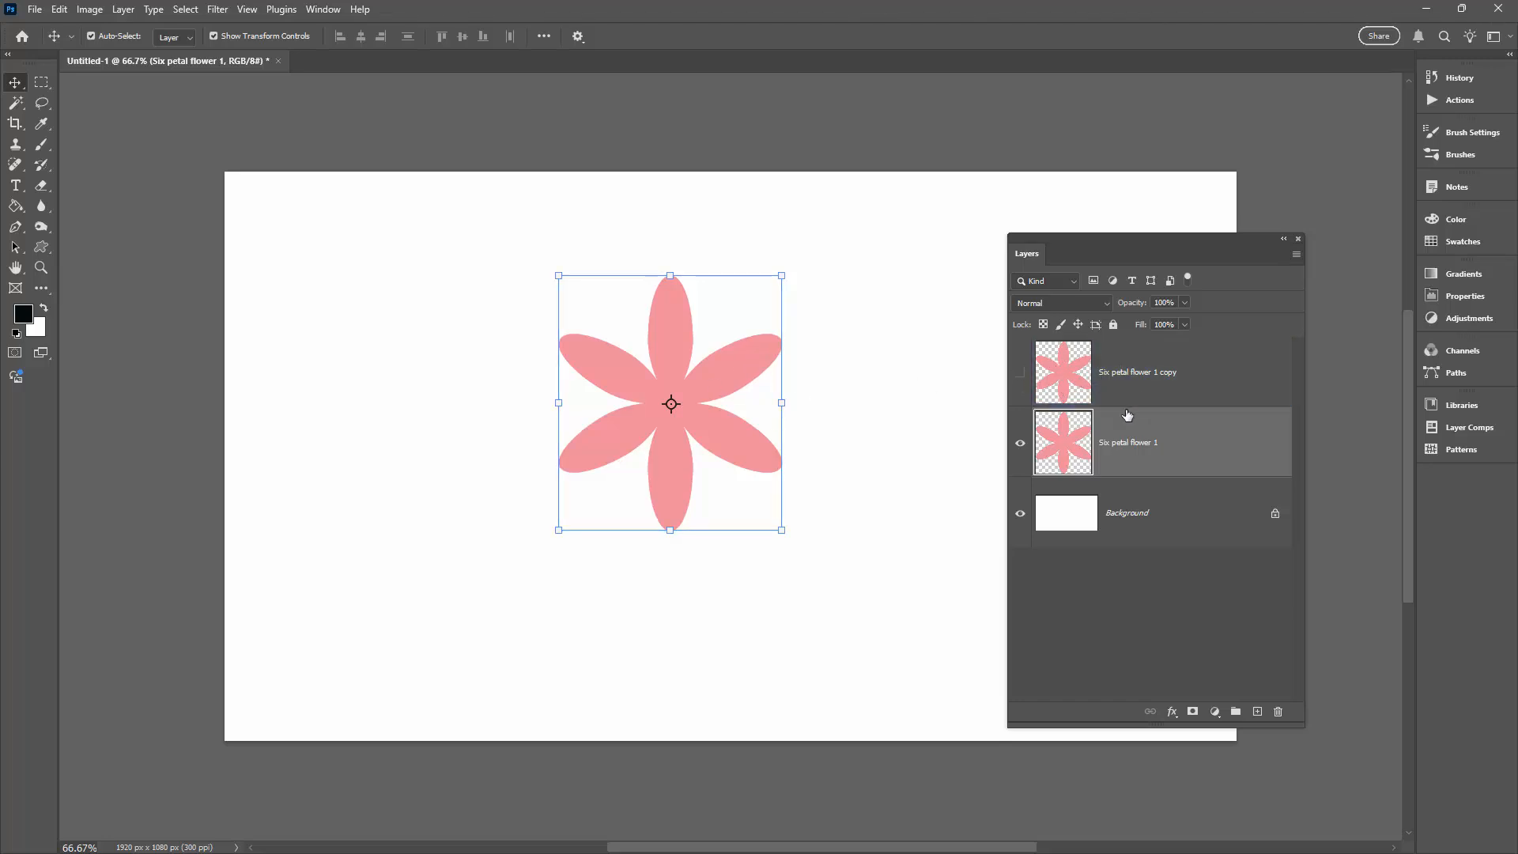
- Fill the flower on the Six petal flower 1 layer with black and make the Move tool active
click(13, 207)
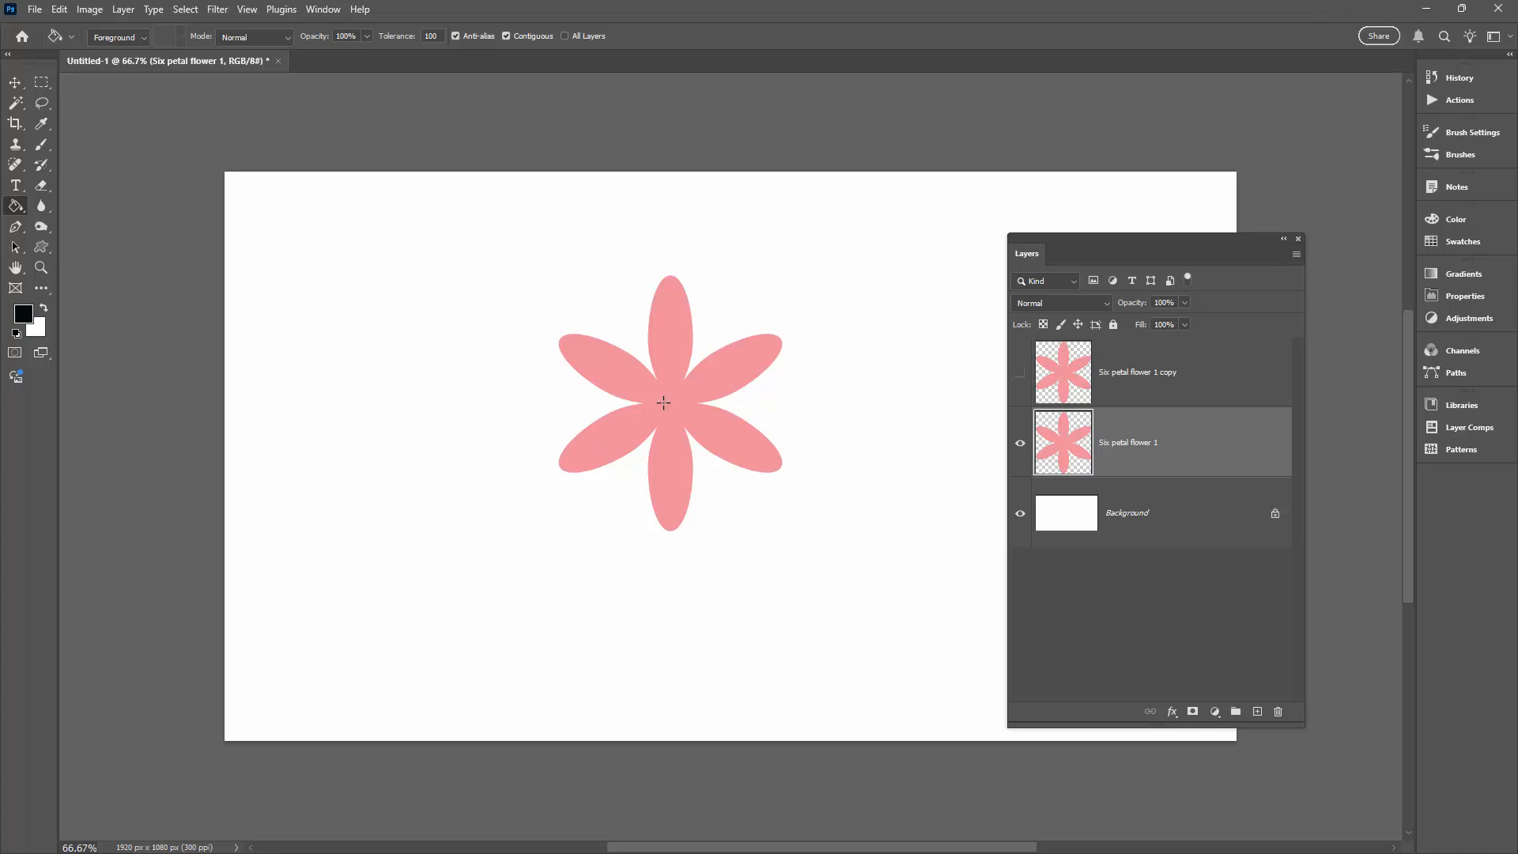
click(663, 403)
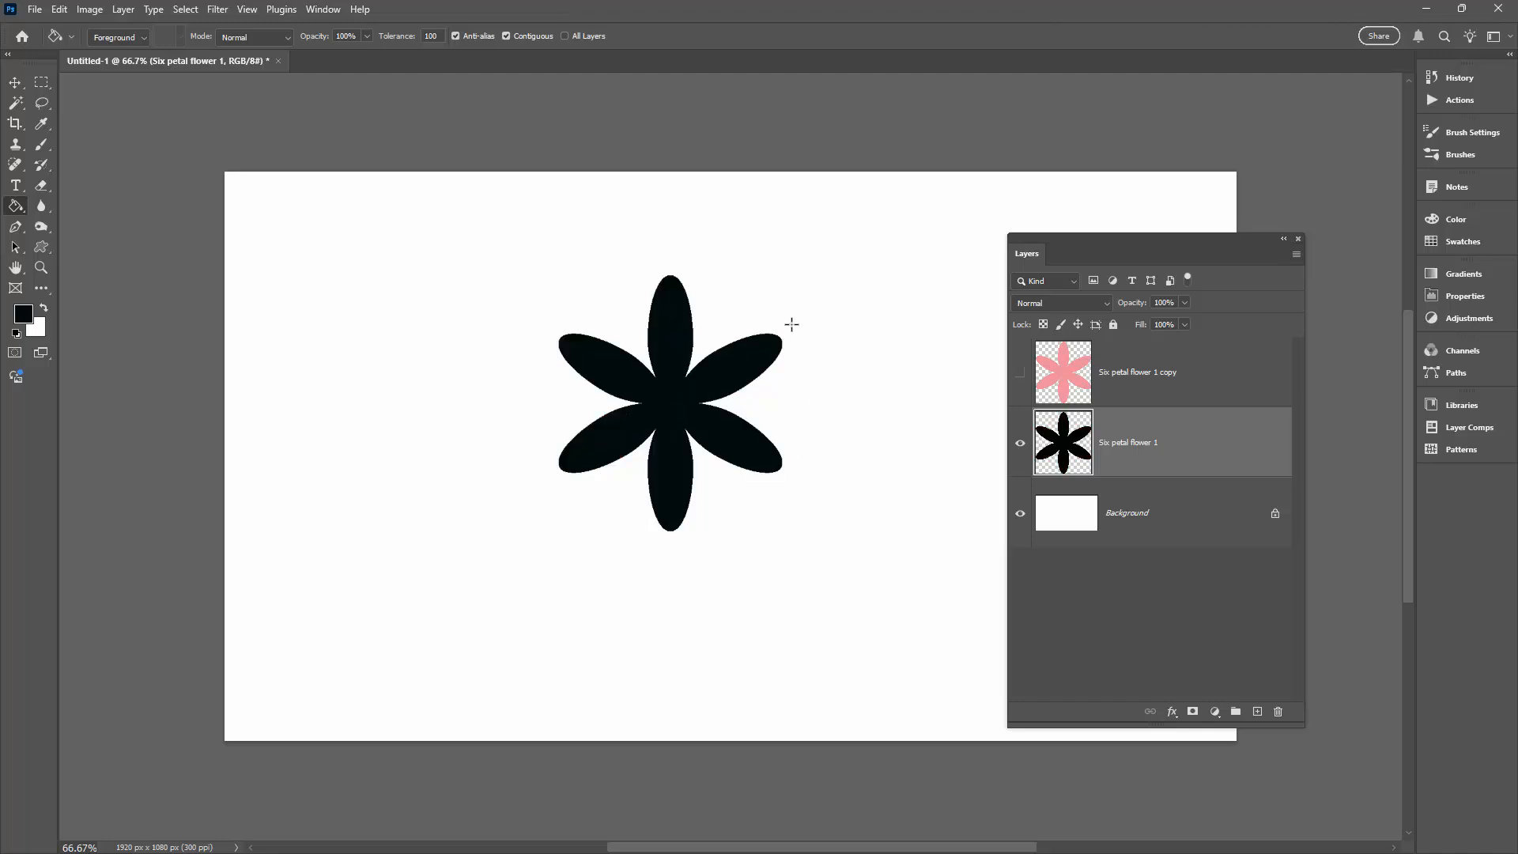
click(15, 82)
click(741, 440)
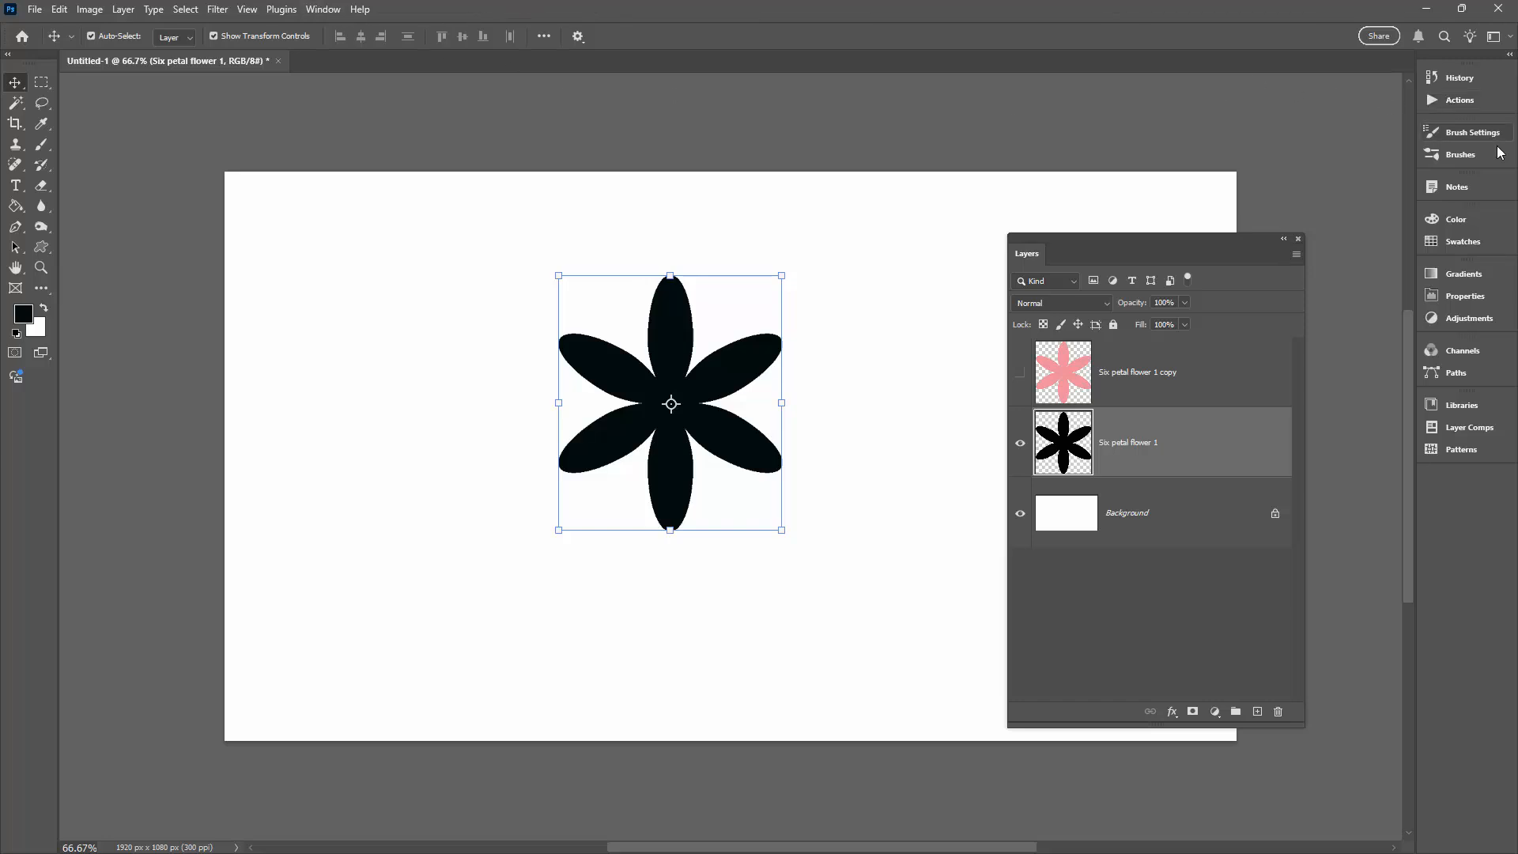
- Create a new action named Long Shadow 150 in the Default Actions set and start recording it
click(1447, 100)
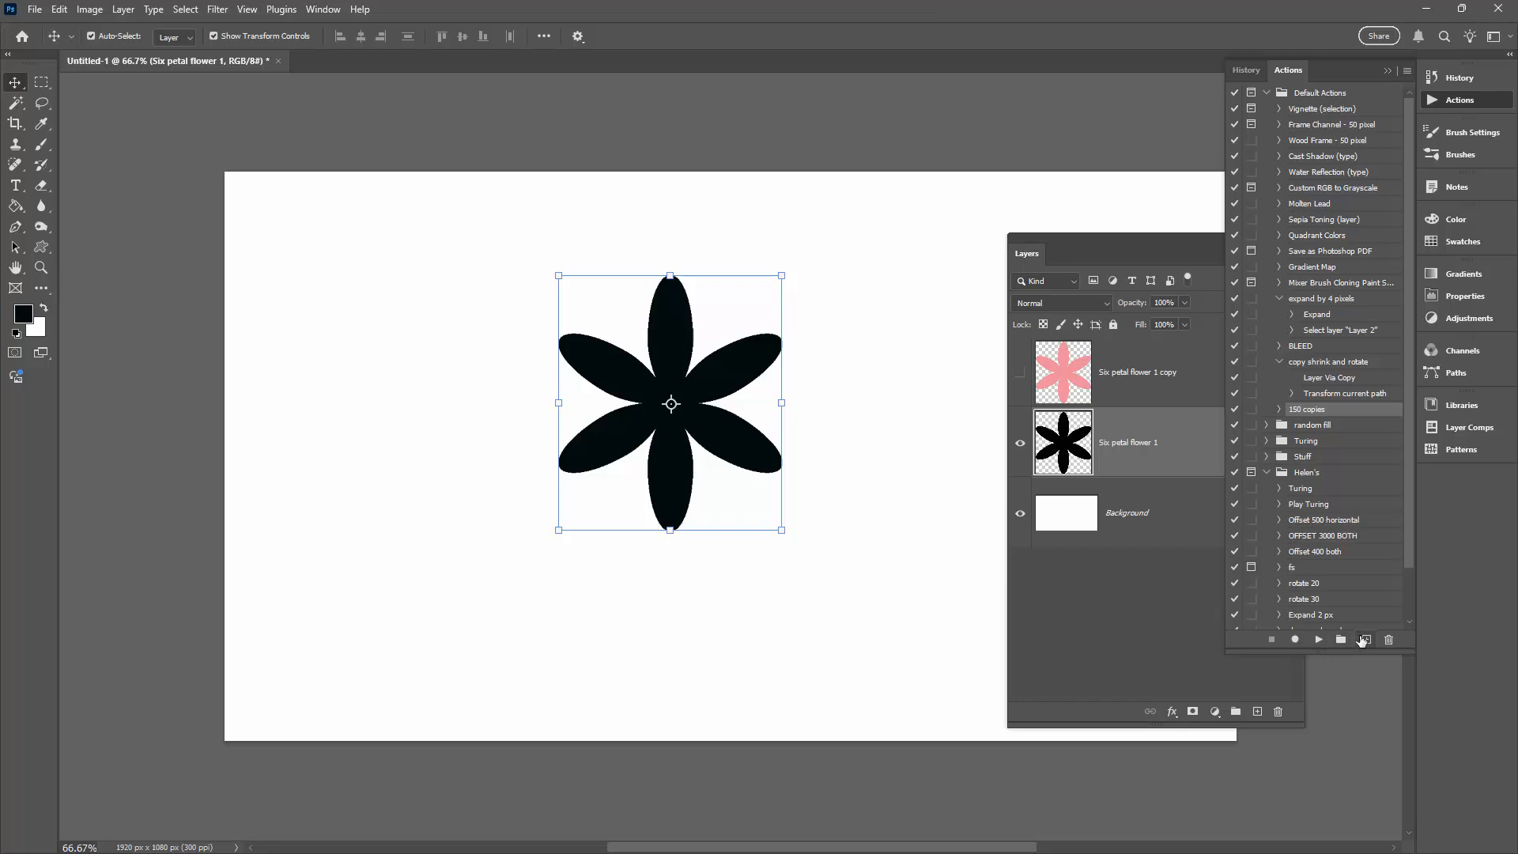
click(1366, 640)
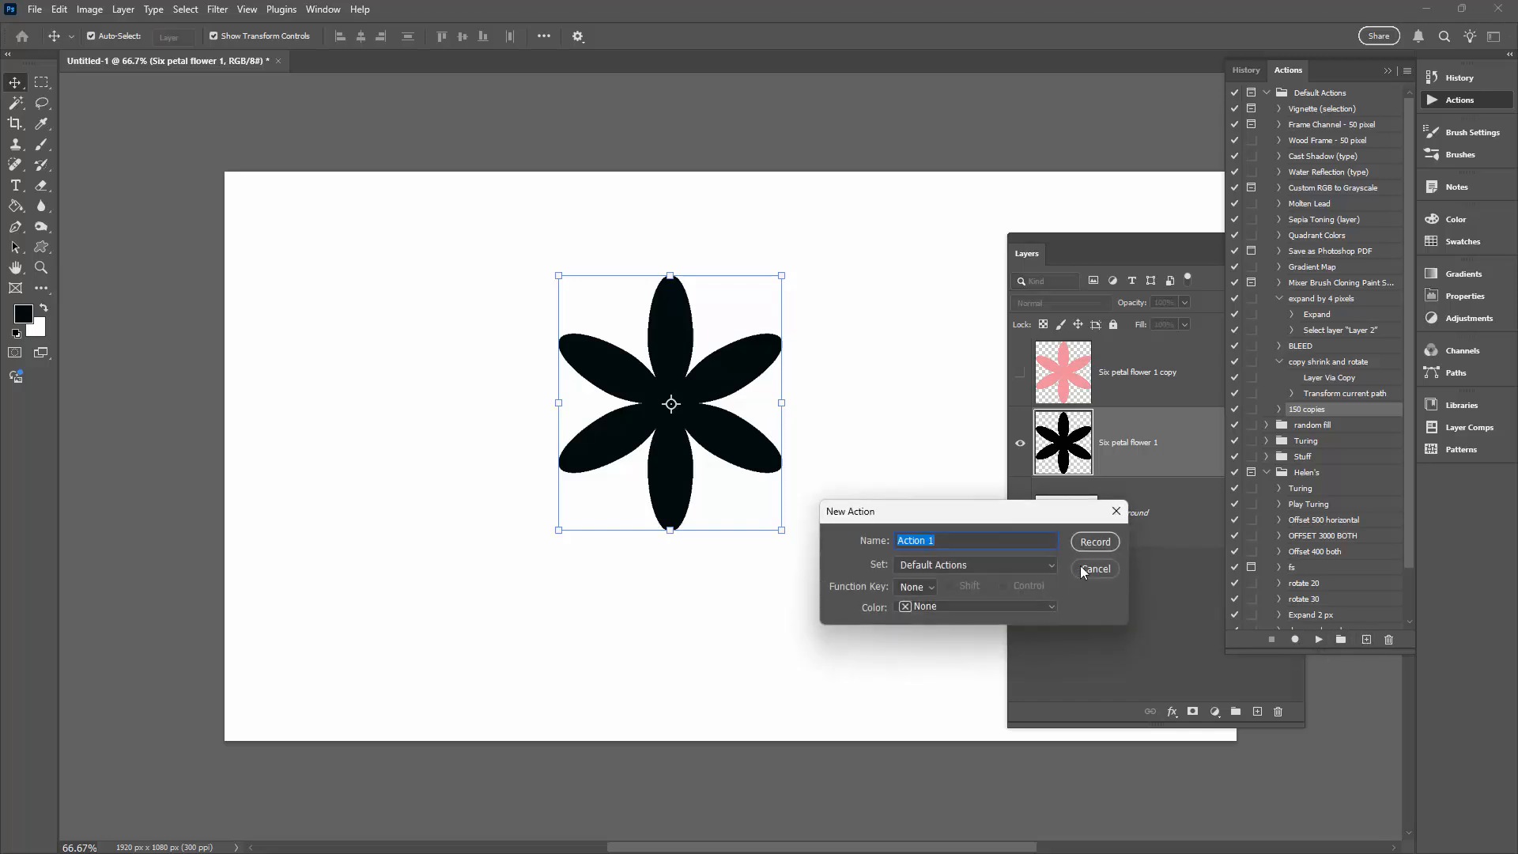
text(Long Shadow 150)
click(1092, 542)
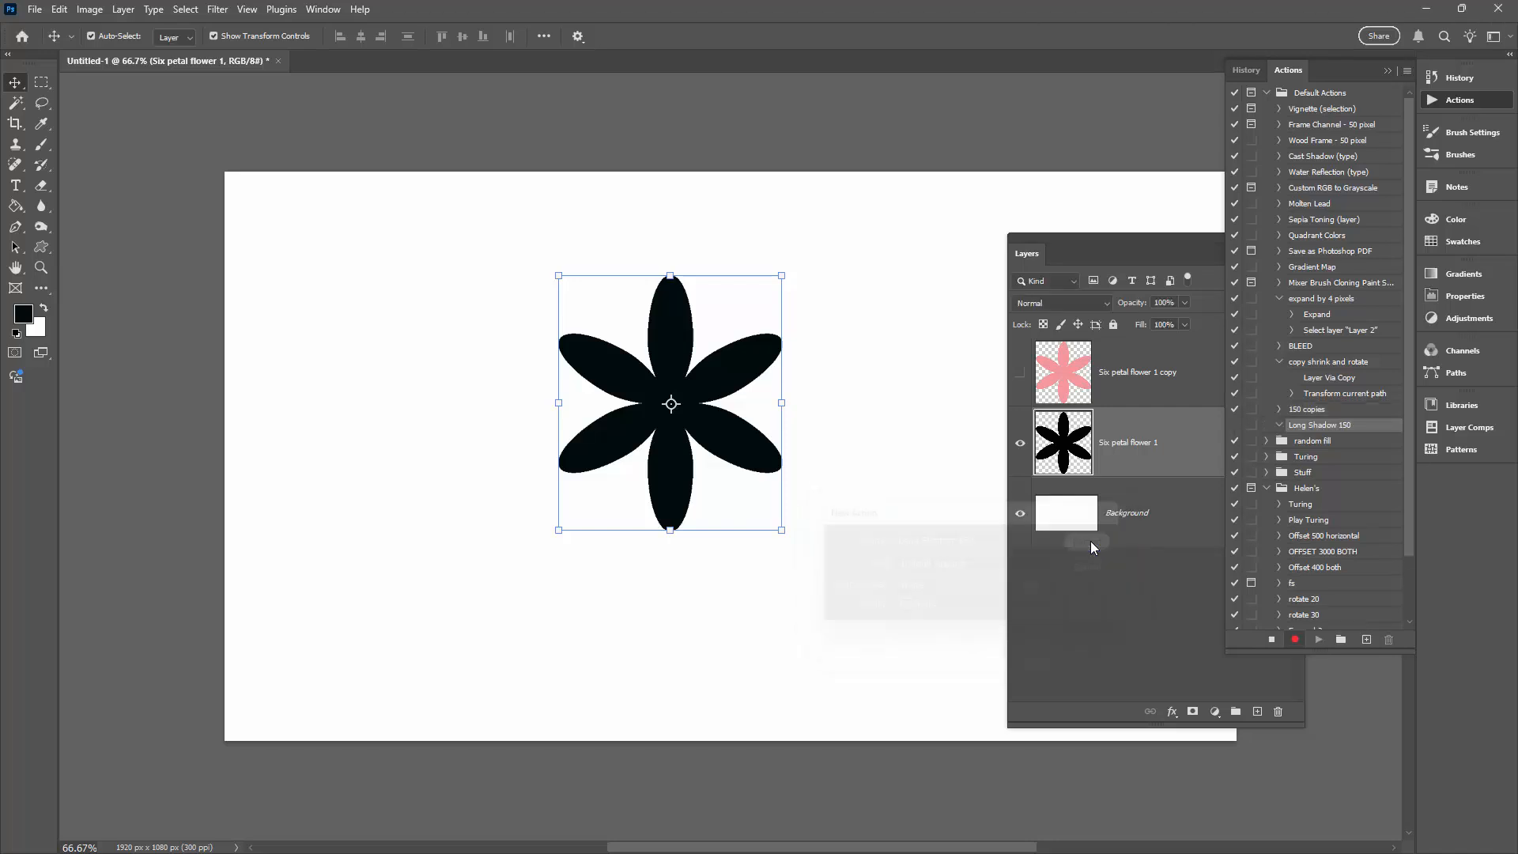
- Rename the black flower layer as Long Shadow
right_click(1125, 445)
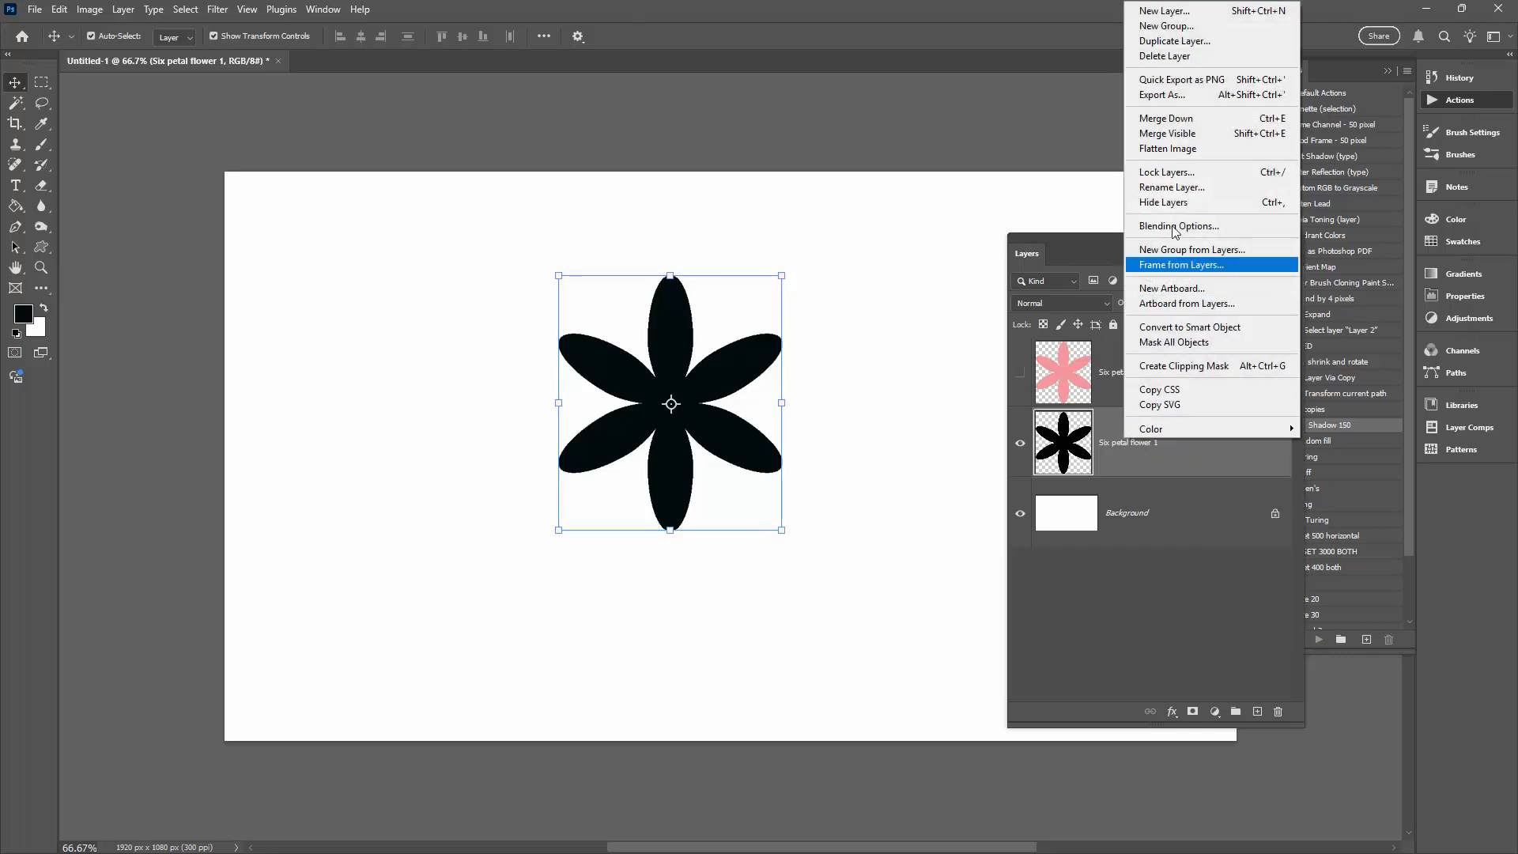
click(1184, 187)
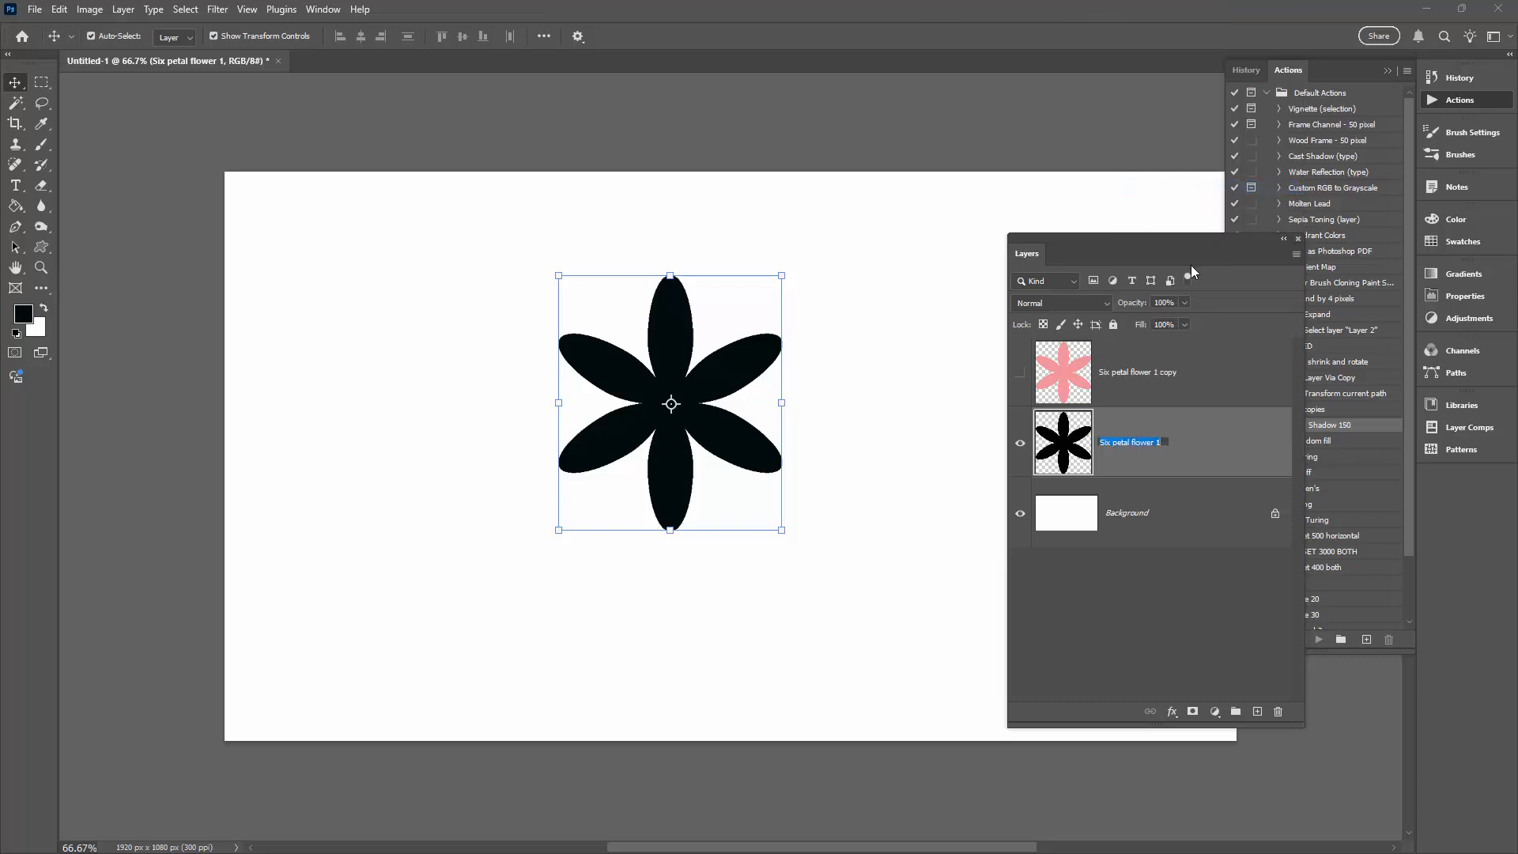
text(Long Shadow)
key(Return)
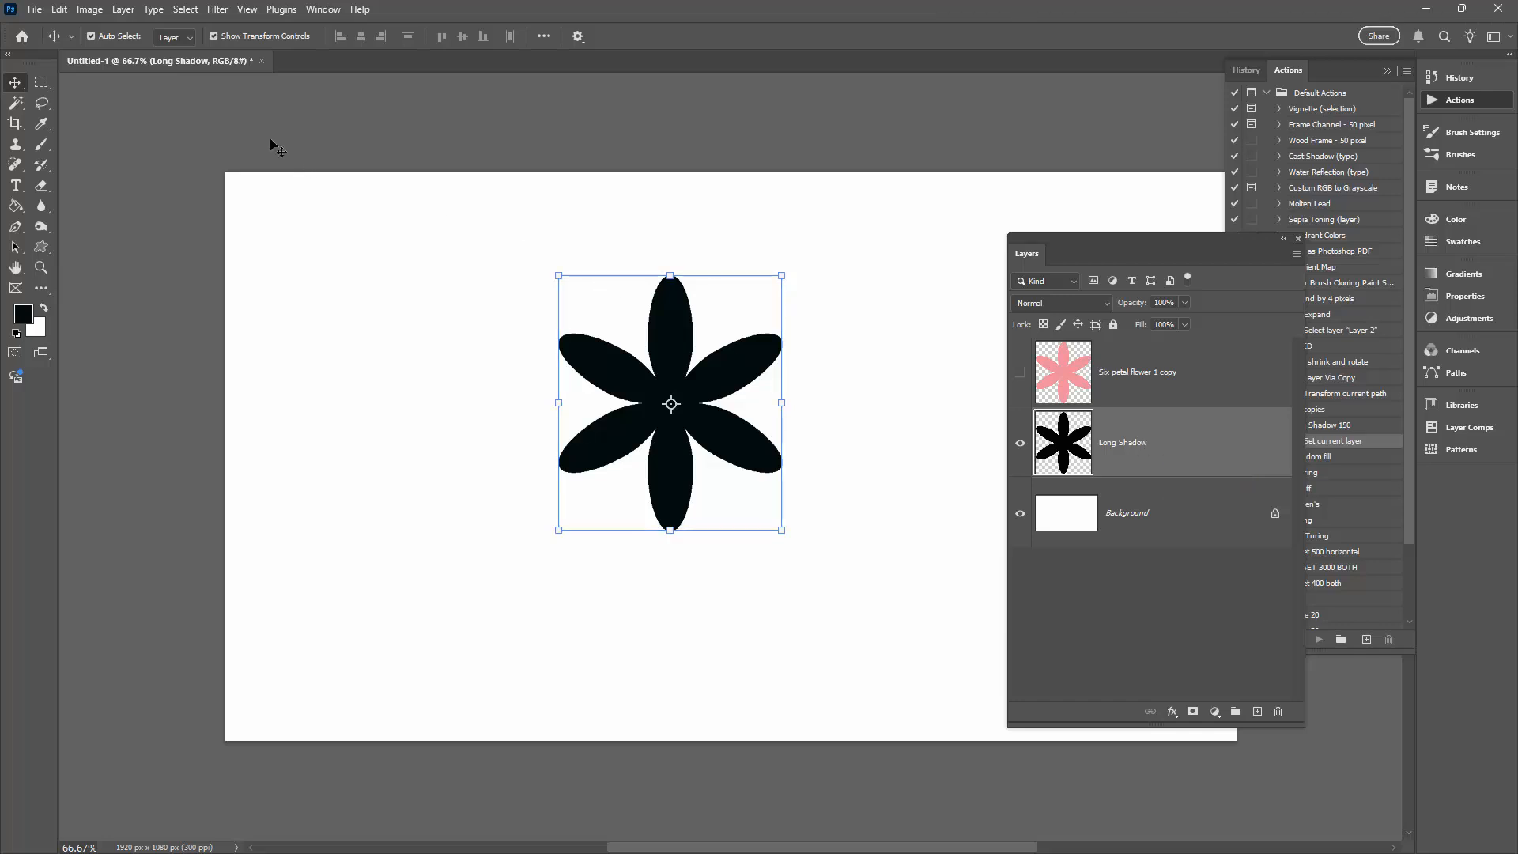
- Rotate the Long Shadow layer by -45 degrees with Free Transform and apply it
click(60, 10)
click(71, 387)
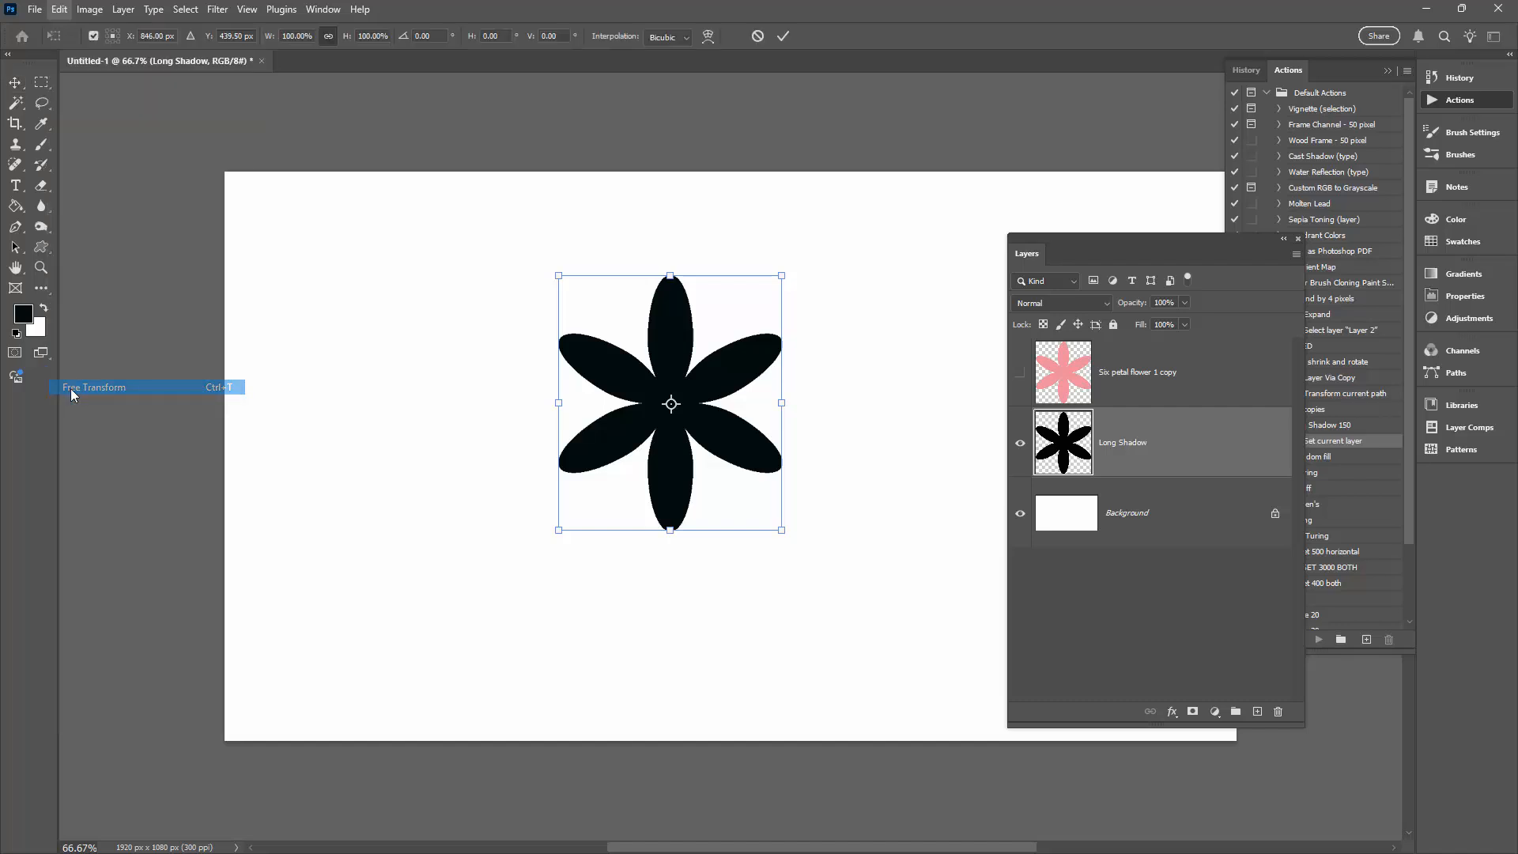
click(436, 36)
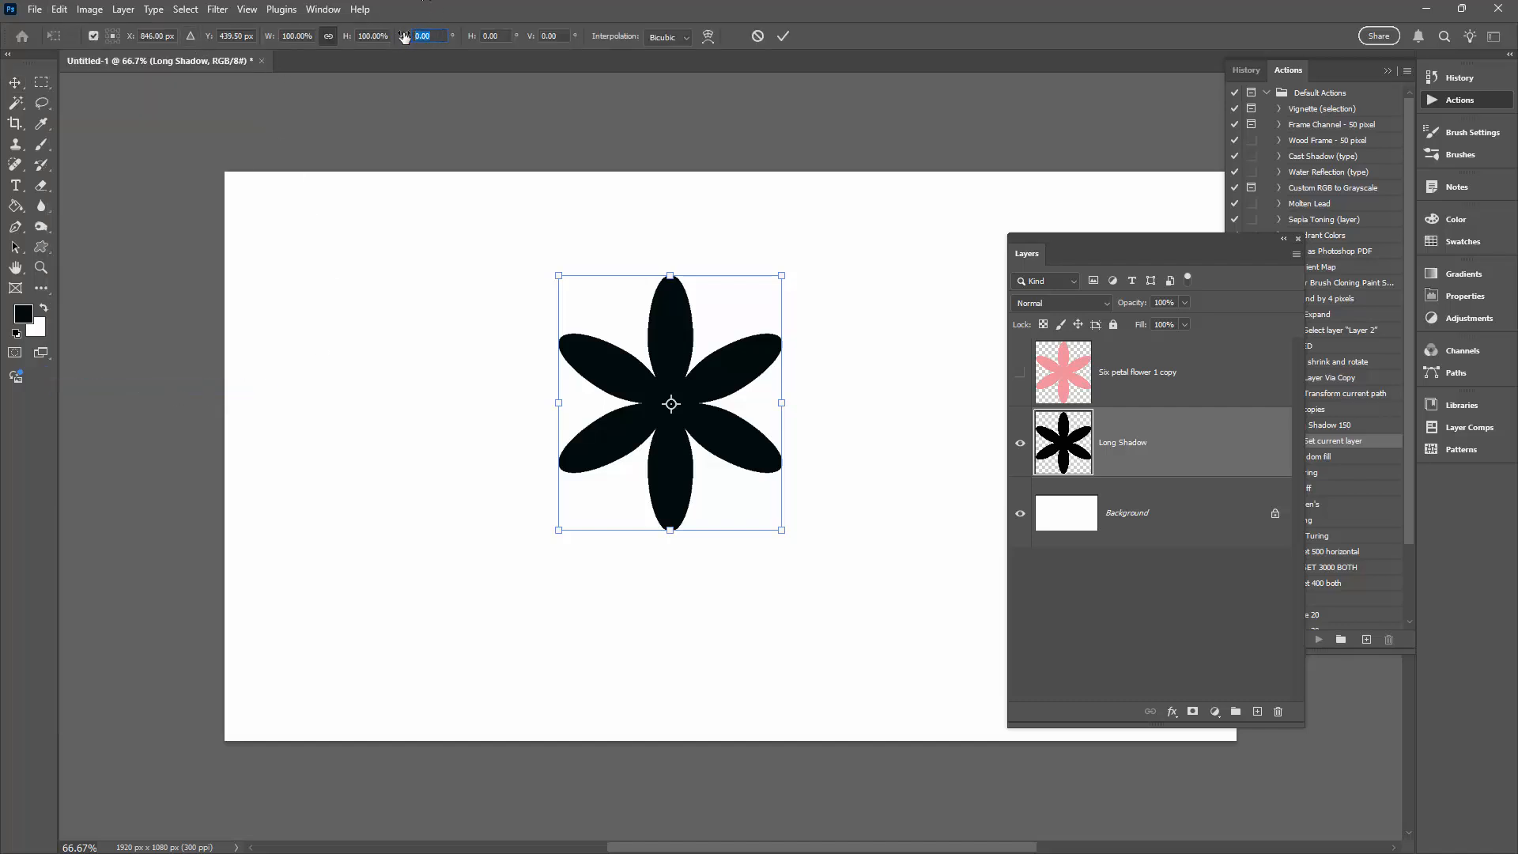
text(-45)
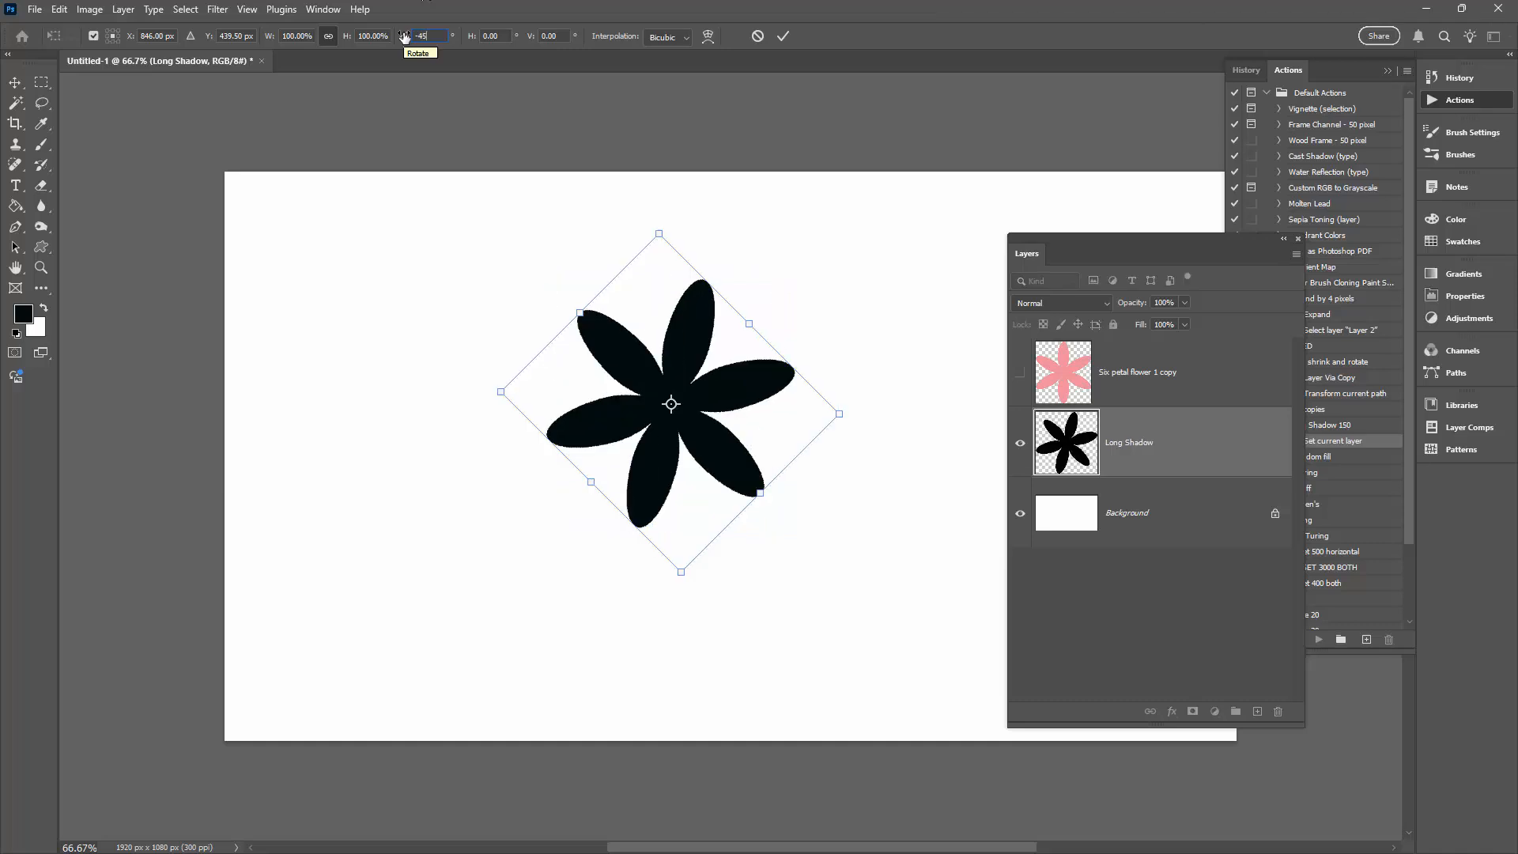
click(783, 36)
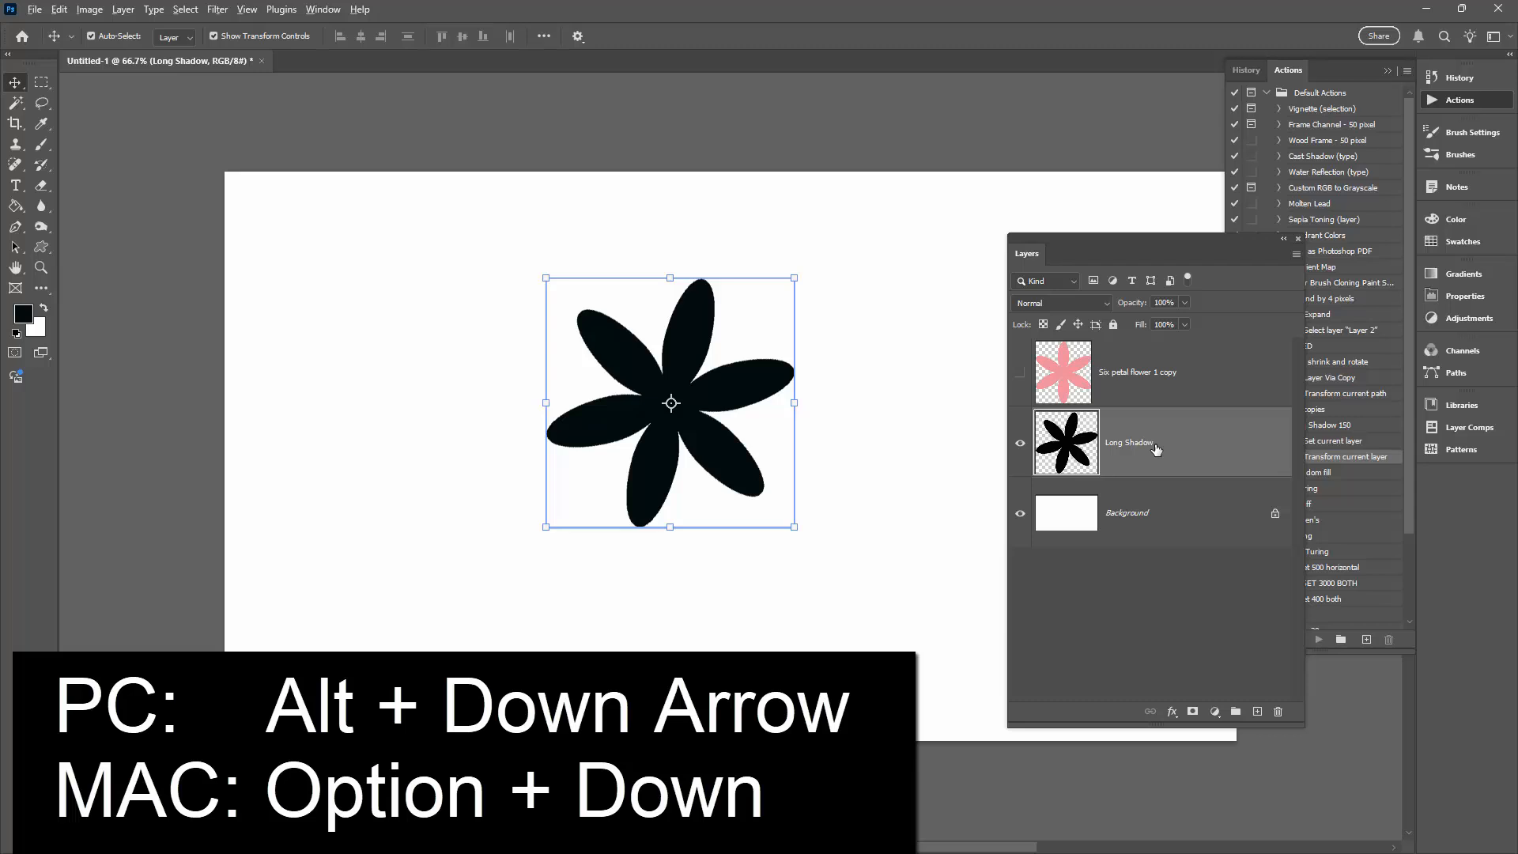
- Duplicate the Long Shadow layer repeatedly, nudging each copy down one pixel, until there are 150 copies
key(alt+Down)
key(alt+Down)
key(alt+Down)
key(alt+Down)
key(alt+Down)
key(alt+Down)
key(alt+Down)
key(alt+Down)
key(alt+Down)
key(alt+Down)
key(alt+Down)
key(alt+Down)
key(alt+Down)
key(alt+Down)
key(alt+Down)
key(alt+Down)
key(alt+Down)
key(alt+Down)
key(alt+Down)
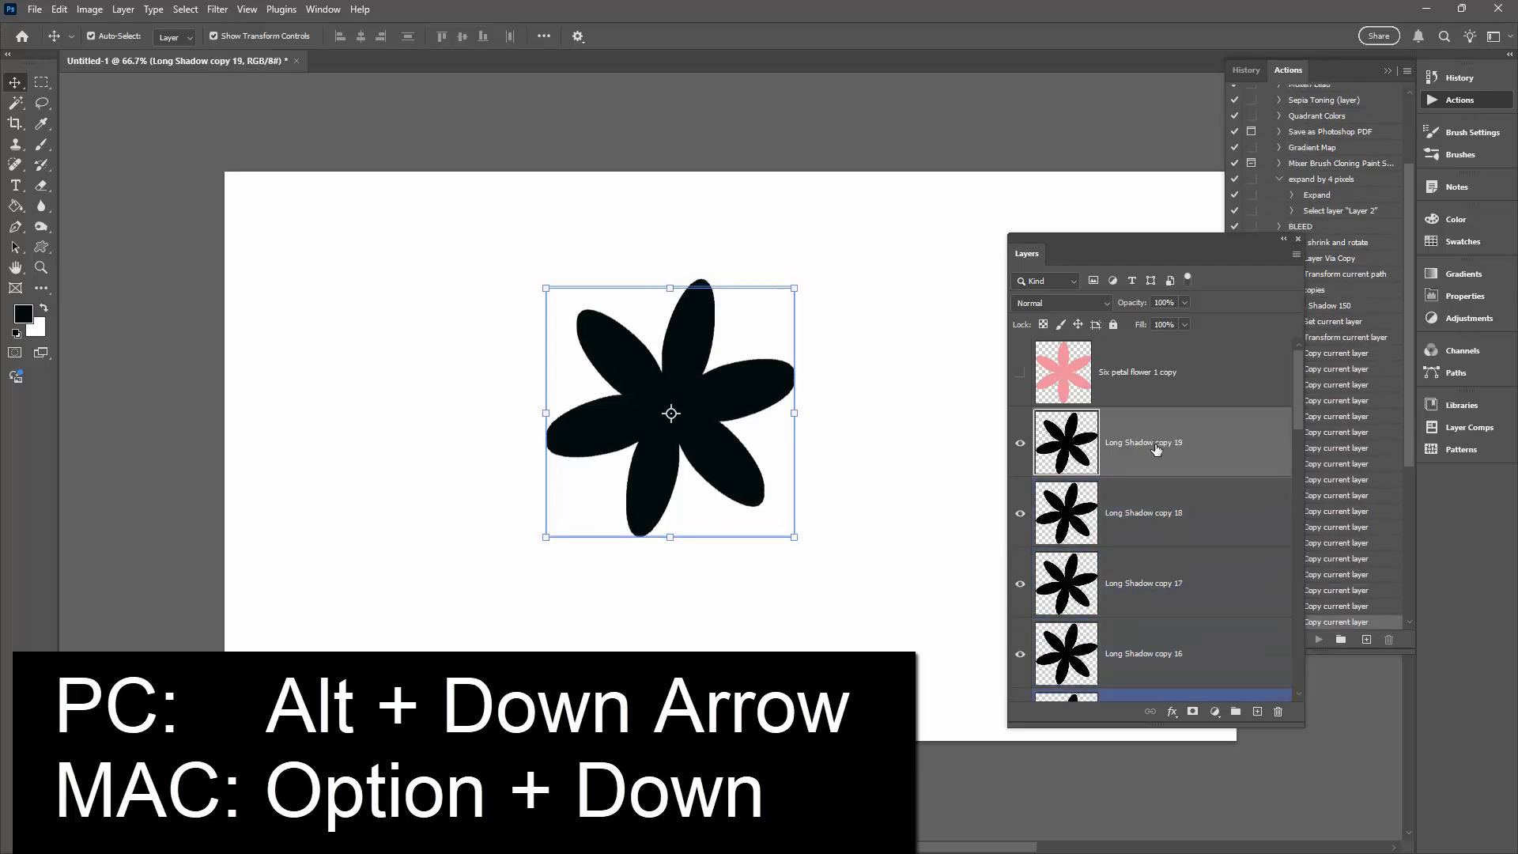
key(alt+Down)
key(alt+Down)
key(alt+Down)
key(alt+Down)
key(alt+Down)
key(alt+Down)
key(alt+Down)
key(alt+Down)
key(alt+Down)
key(alt+Down)
key(alt+Down)
key(alt+Down)
key(alt+Down)
key(alt+Down)
key(alt+Down)
key(alt+Down)
key(alt+Down)
key(alt+Down)
key(alt+Down)
key(alt+Down)
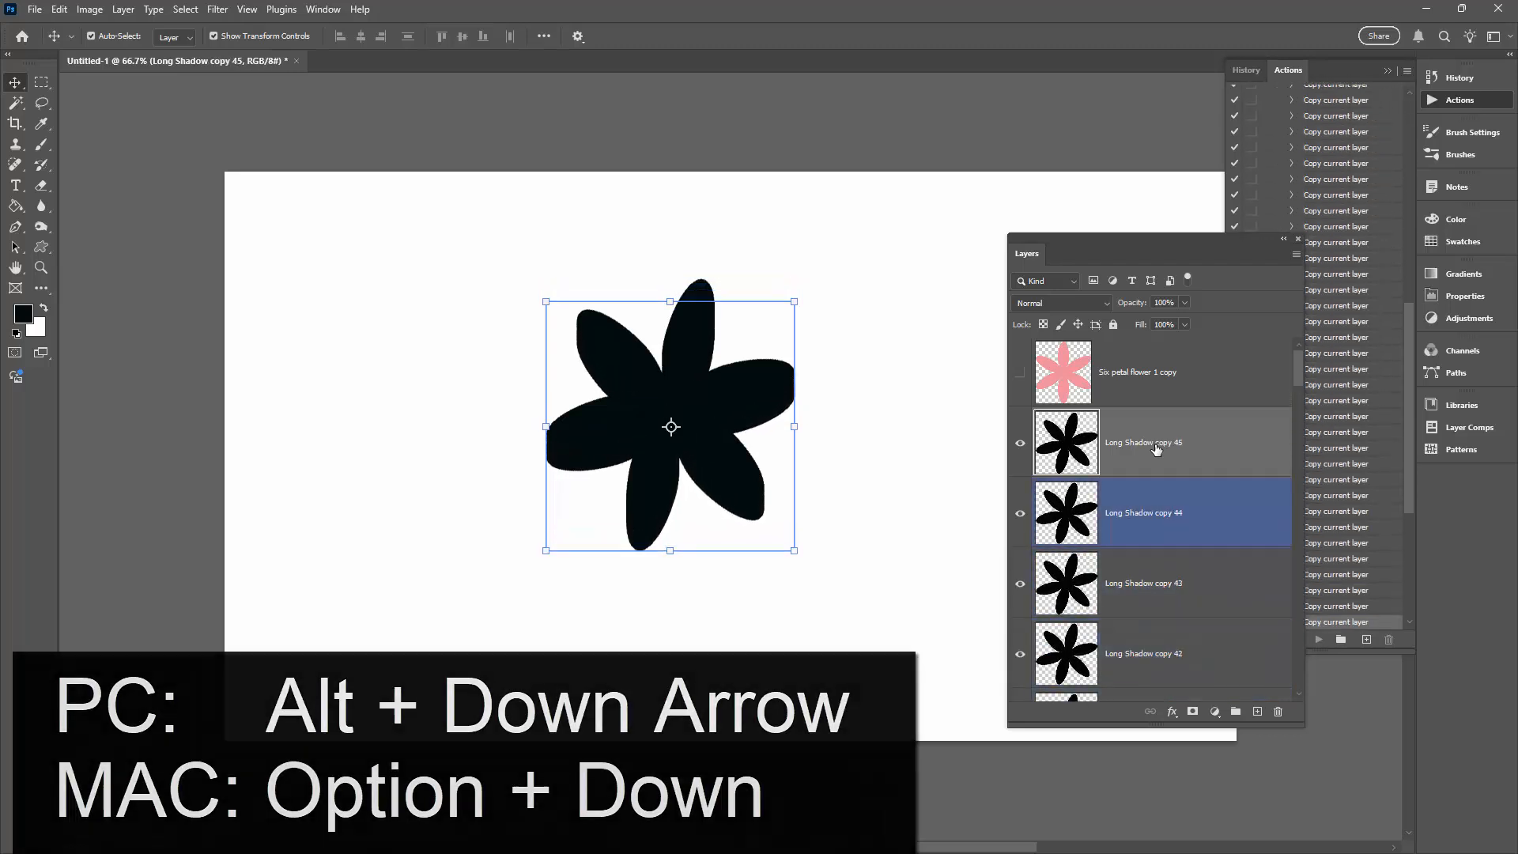
key(alt+Down)
key(alt+Down)
key(alt+Down)
key(alt+Down)
key(alt+Down)
key(alt+Down)
key(alt+Down)
key(alt+Down)
key(alt+Down)
key(alt+Down)
key(alt+Down)
key(alt+Down)
key(alt+Down)
key(alt+Down)
key(alt+Down)
key(alt+Down)
key(alt+Down)
key(alt+Down)
key(alt+Down)
key(alt+Down)
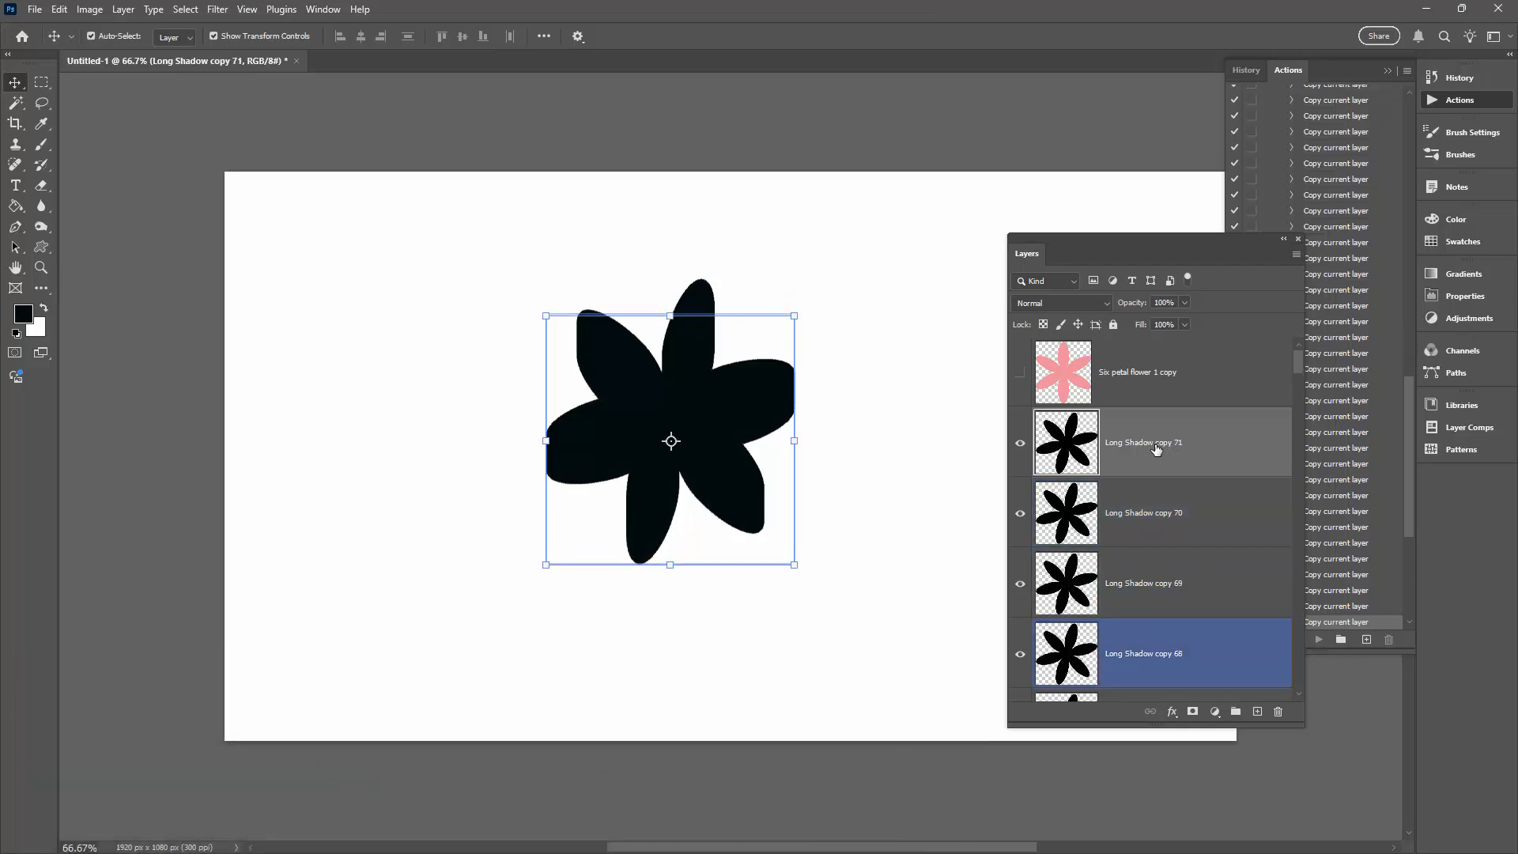
key(alt+Down)
key(alt+Down)
key(alt+Down)
key(alt+Down)
key(alt+Down)
key(alt+Down)
key(alt+Down)
key(alt+Down)
key(alt+Down)
key(alt+Down)
key(alt+Down)
key(alt+Down)
key(alt+Down)
key(alt+Down)
key(alt+Down)
key(alt+Down)
key(alt+Down)
key(alt+Down)
key(alt+Down)
key(alt+Down)
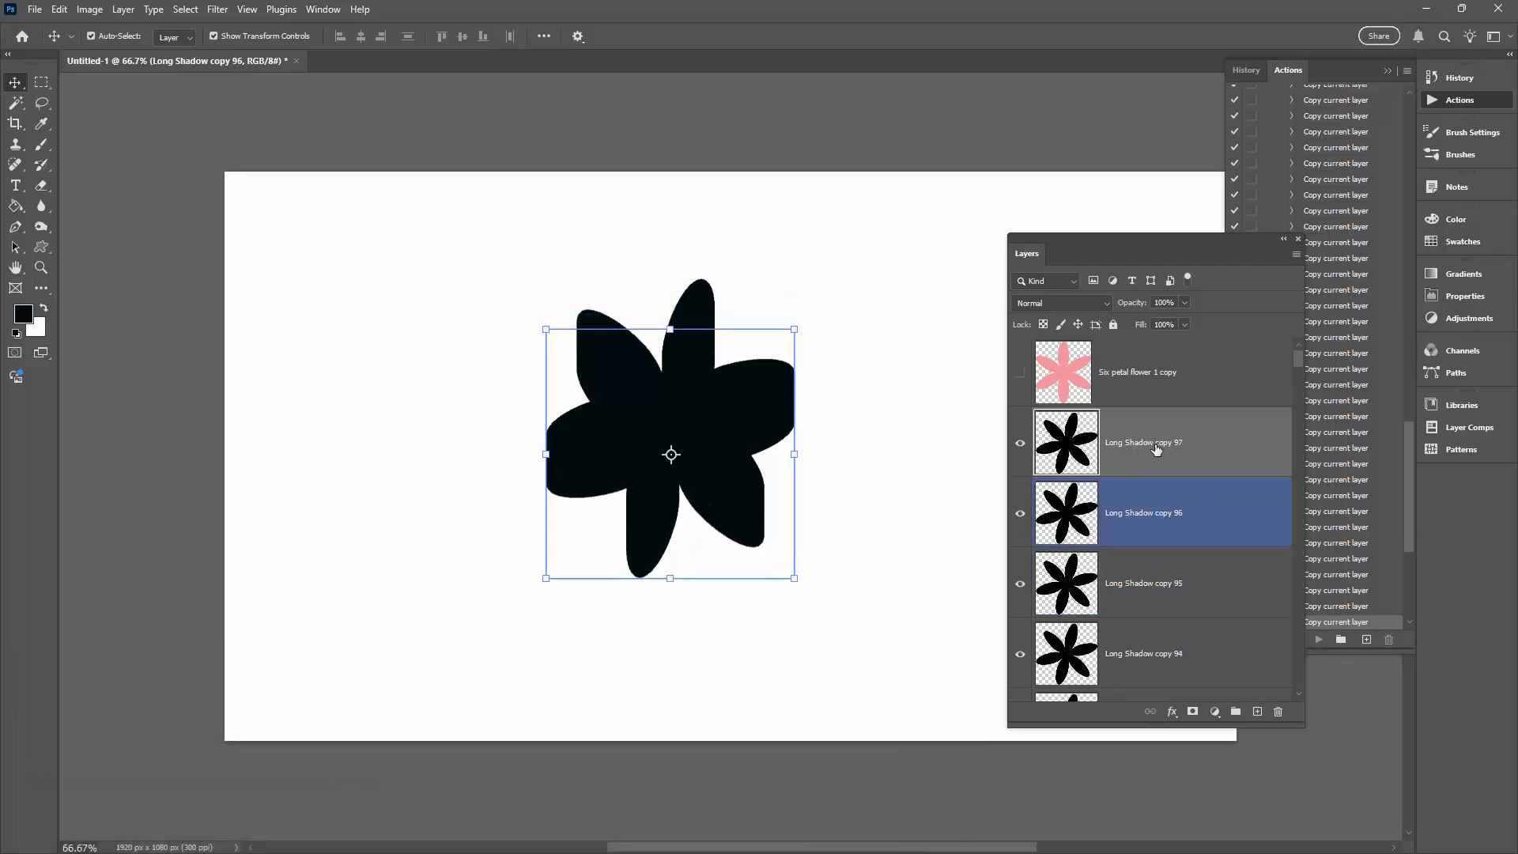
key(alt+Down)
key(alt+Down)
key(alt+Down)
key(alt+Down)
key(alt+Down)
key(alt+Down)
key(alt+Down)
key(alt+Down)
key(alt+Down)
key(alt+Down)
key(alt+Down)
key(alt+Down)
key(alt+Down)
key(alt+Down)
key(alt+Down)
key(alt+Down)
key(alt+Down)
key(alt+Down)
key(alt+Down)
key(alt+Down)
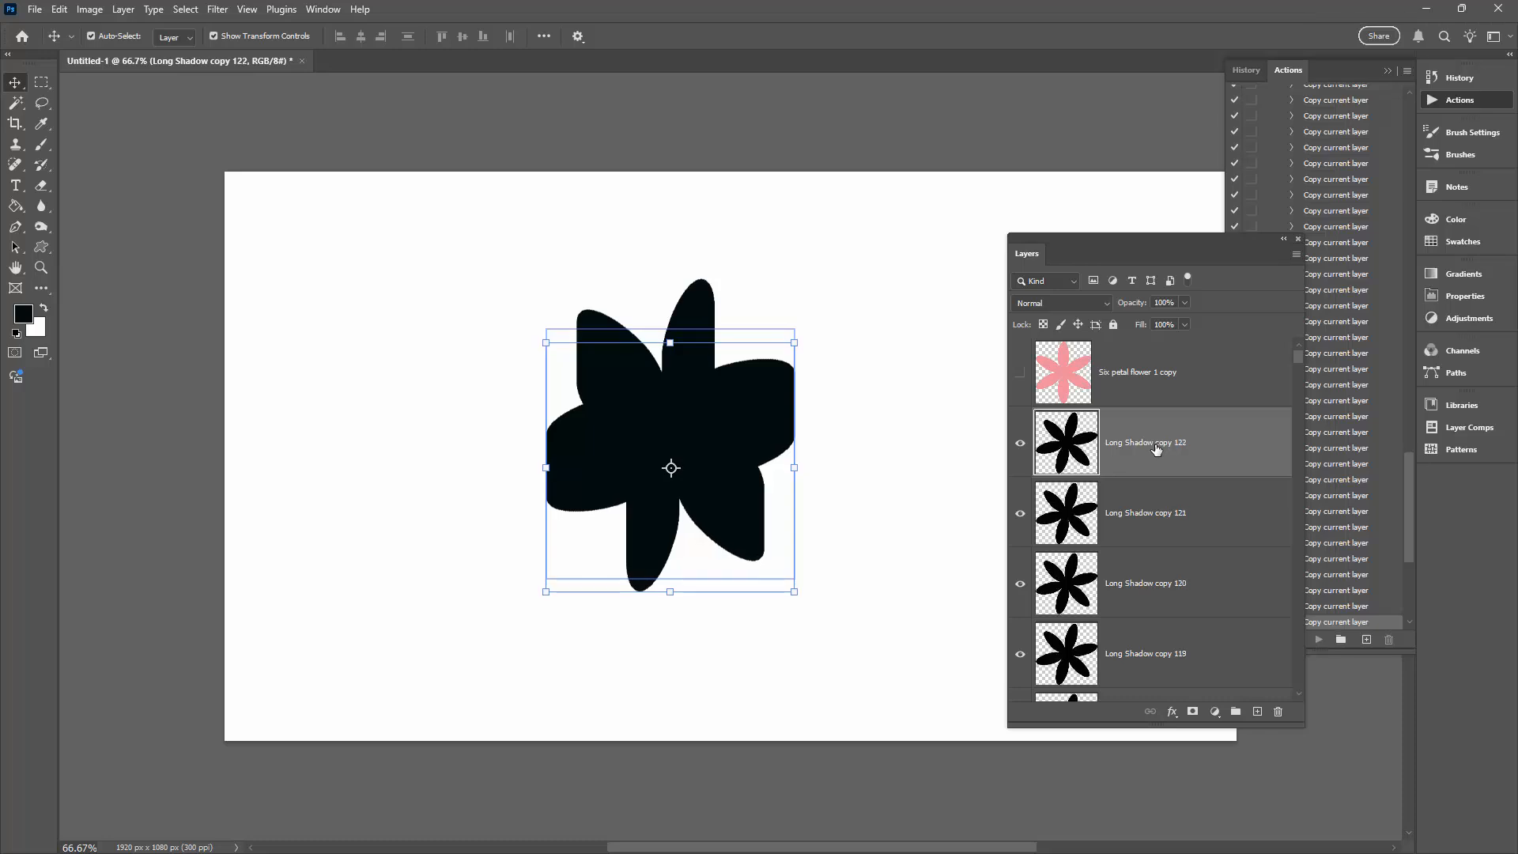
key(alt+Down)
key(alt+Down)
key(alt+Down)
key(alt+Down)
key(alt+Down)
key(alt+Down)
key(alt+Down)
key(alt+Down)
key(alt+Down)
key(alt+Down)
key(alt+Down)
key(alt+Down)
key(alt+Down)
key(alt+Down)
key(alt+Down)
key(alt+Down)
key(alt+Down)
key(alt+Down)
key(alt+Down)
key(alt+Down)
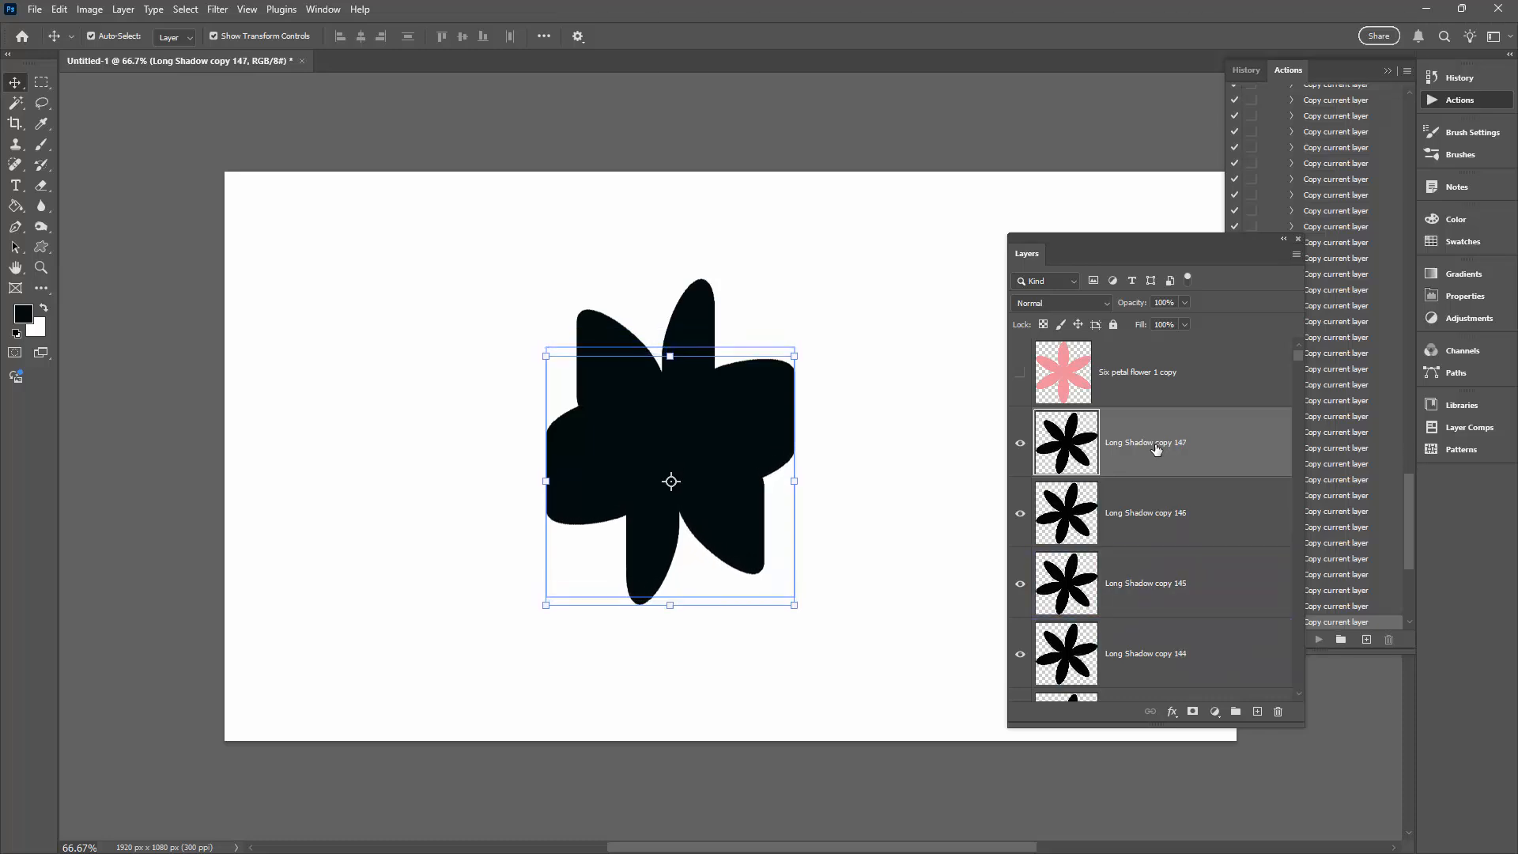
key(alt+Down)
key(alt+Down)
key(alt+Down)
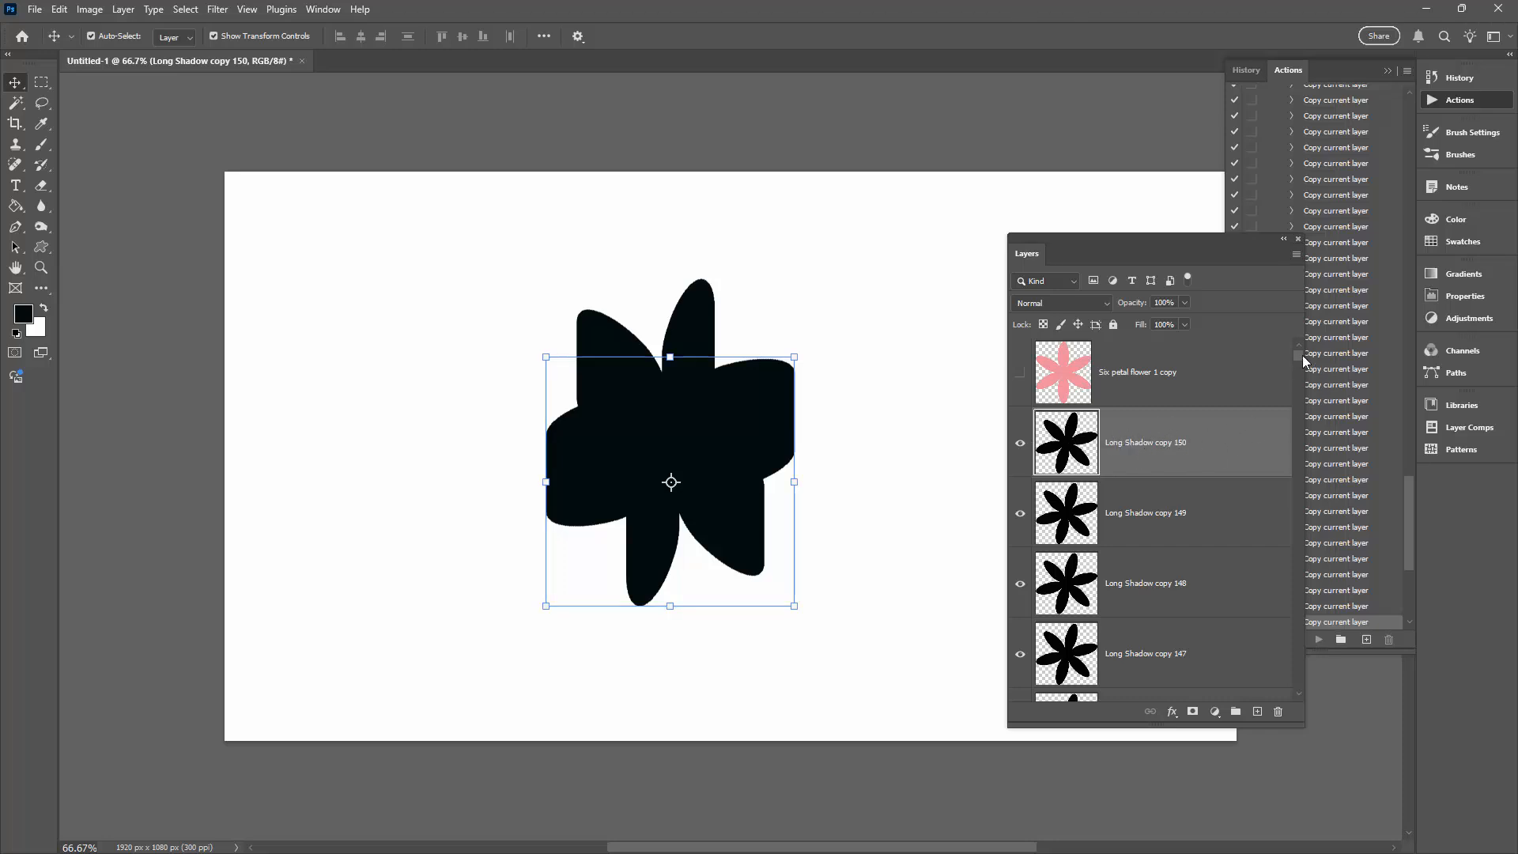
- Select every layer from Long Shadow copy 150 down to Long Shadow and merge them into one layer
drag(1297, 353, 1293, 684)
click(1119, 607)
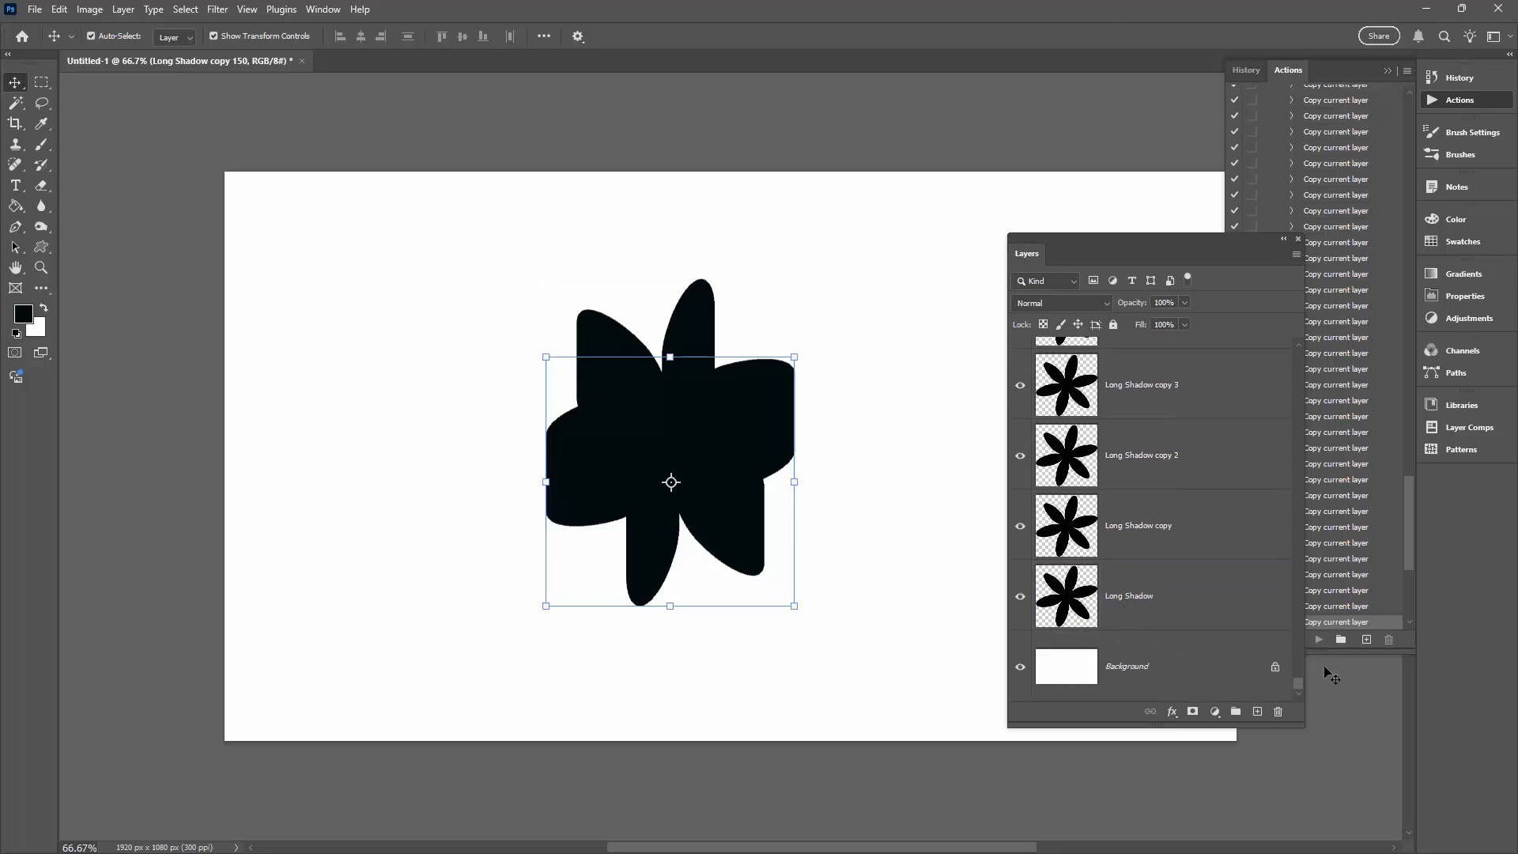
shift+click(1200, 602)
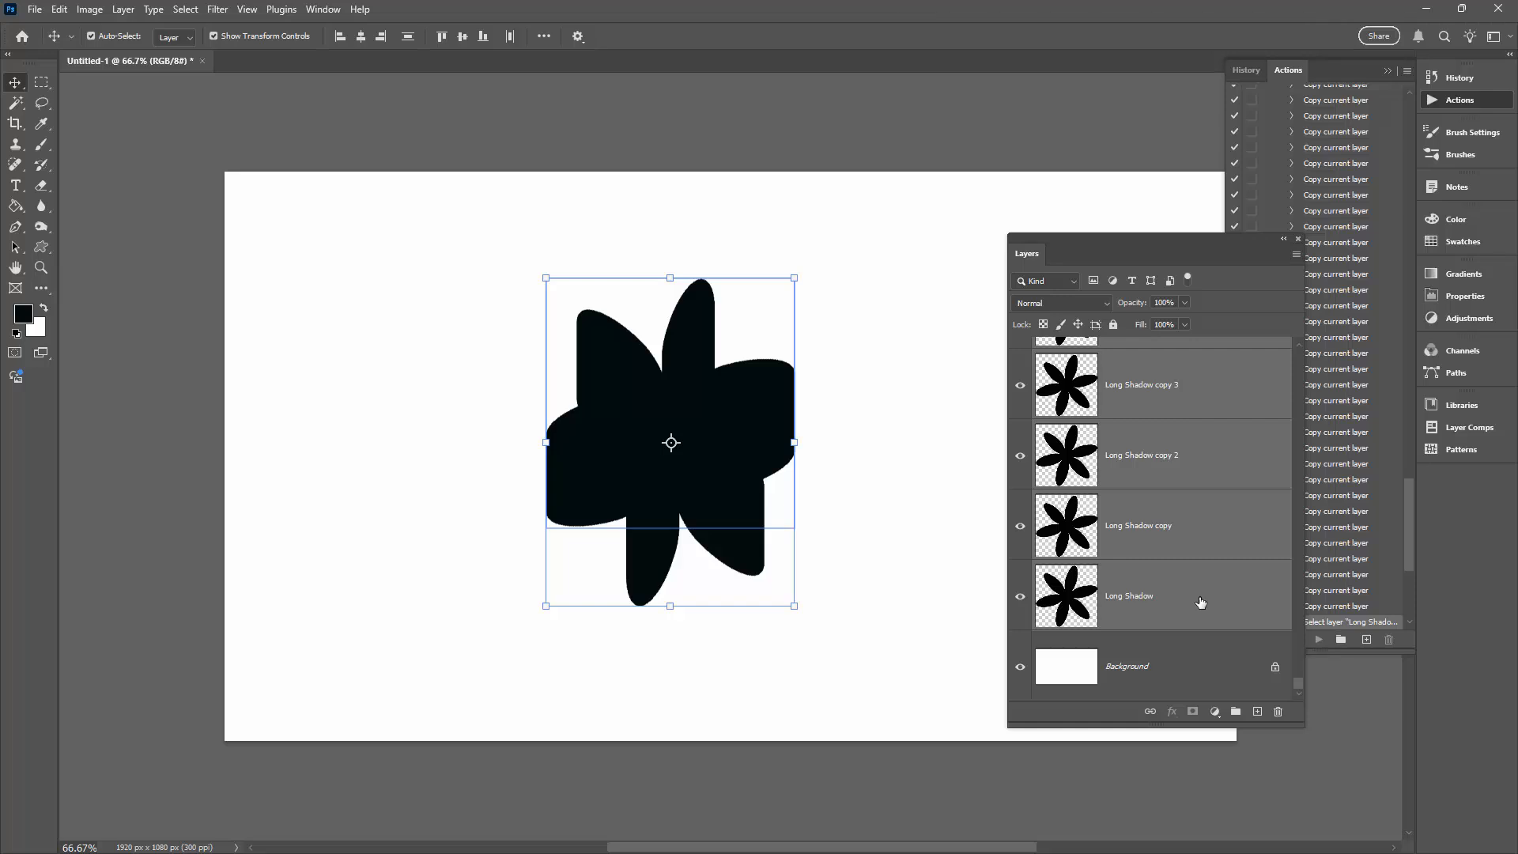
right_click(1157, 510)
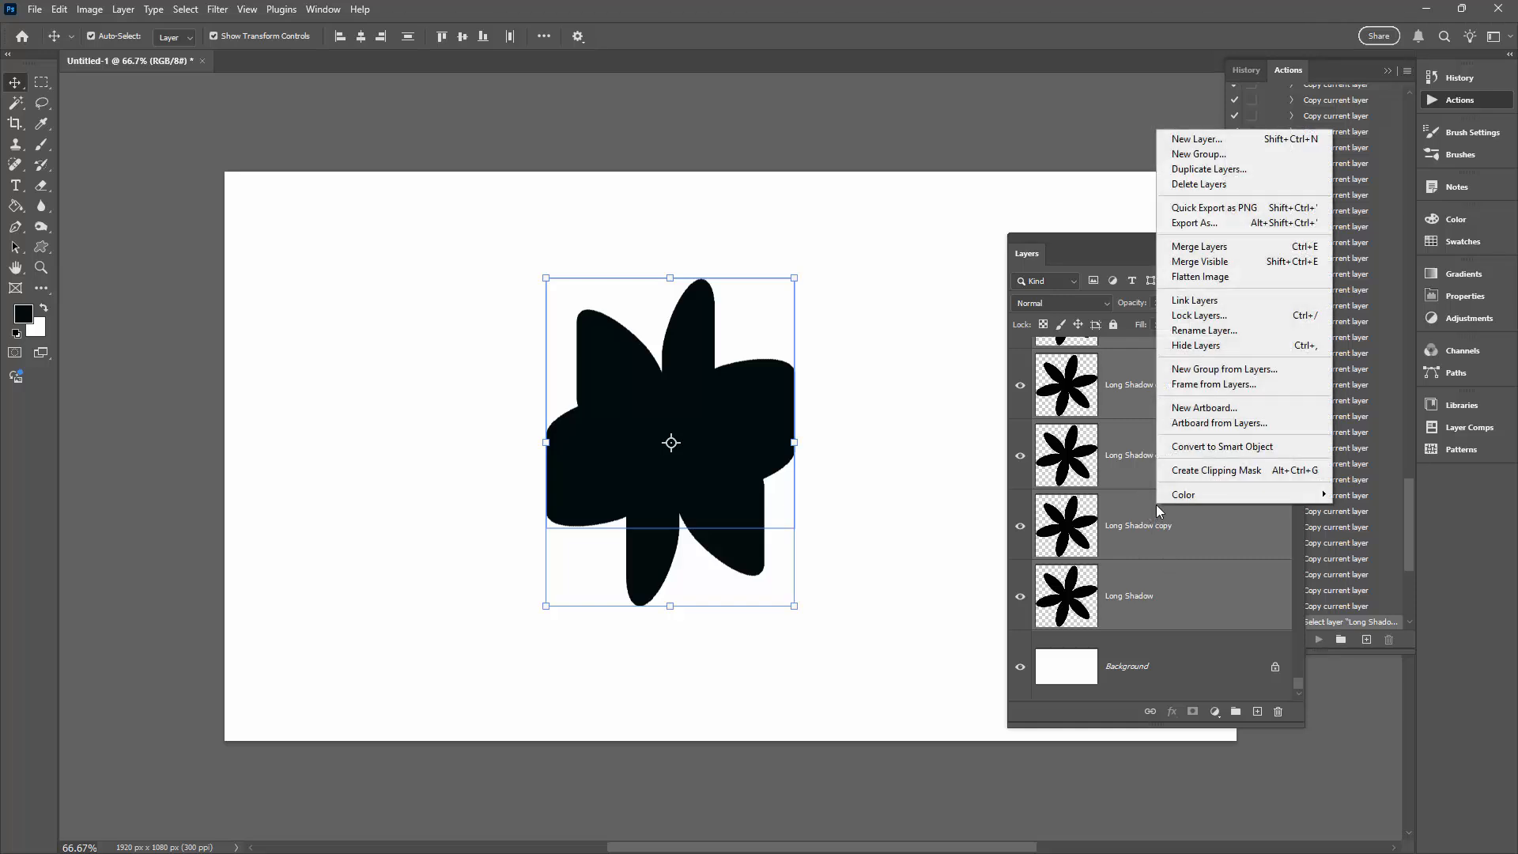
click(1194, 248)
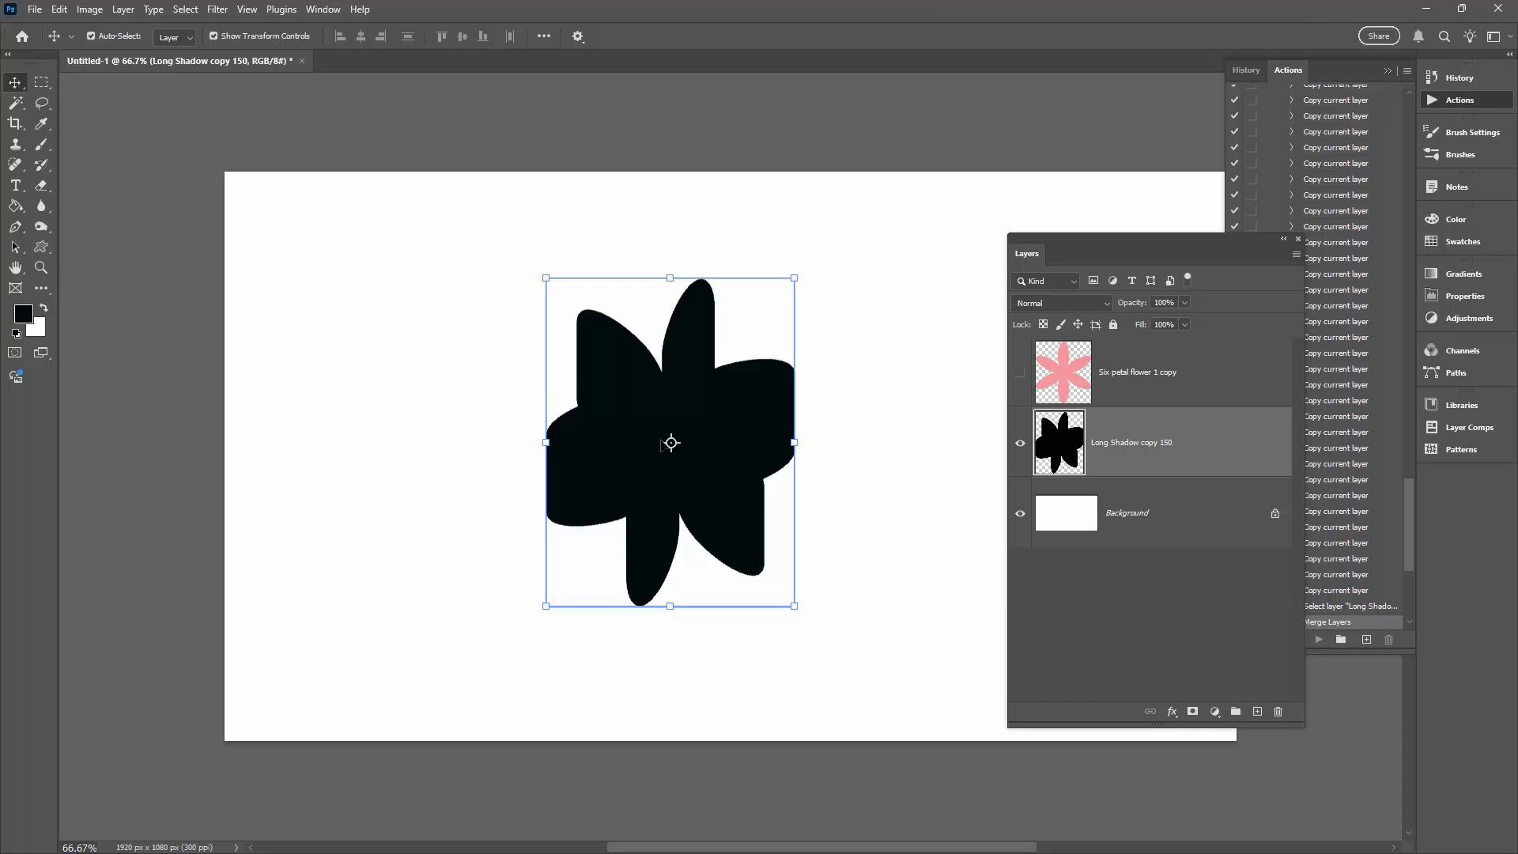
- Rotate the merged long shadow layer by 45 degrees with Free Transform and apply it
click(59, 9)
click(94, 390)
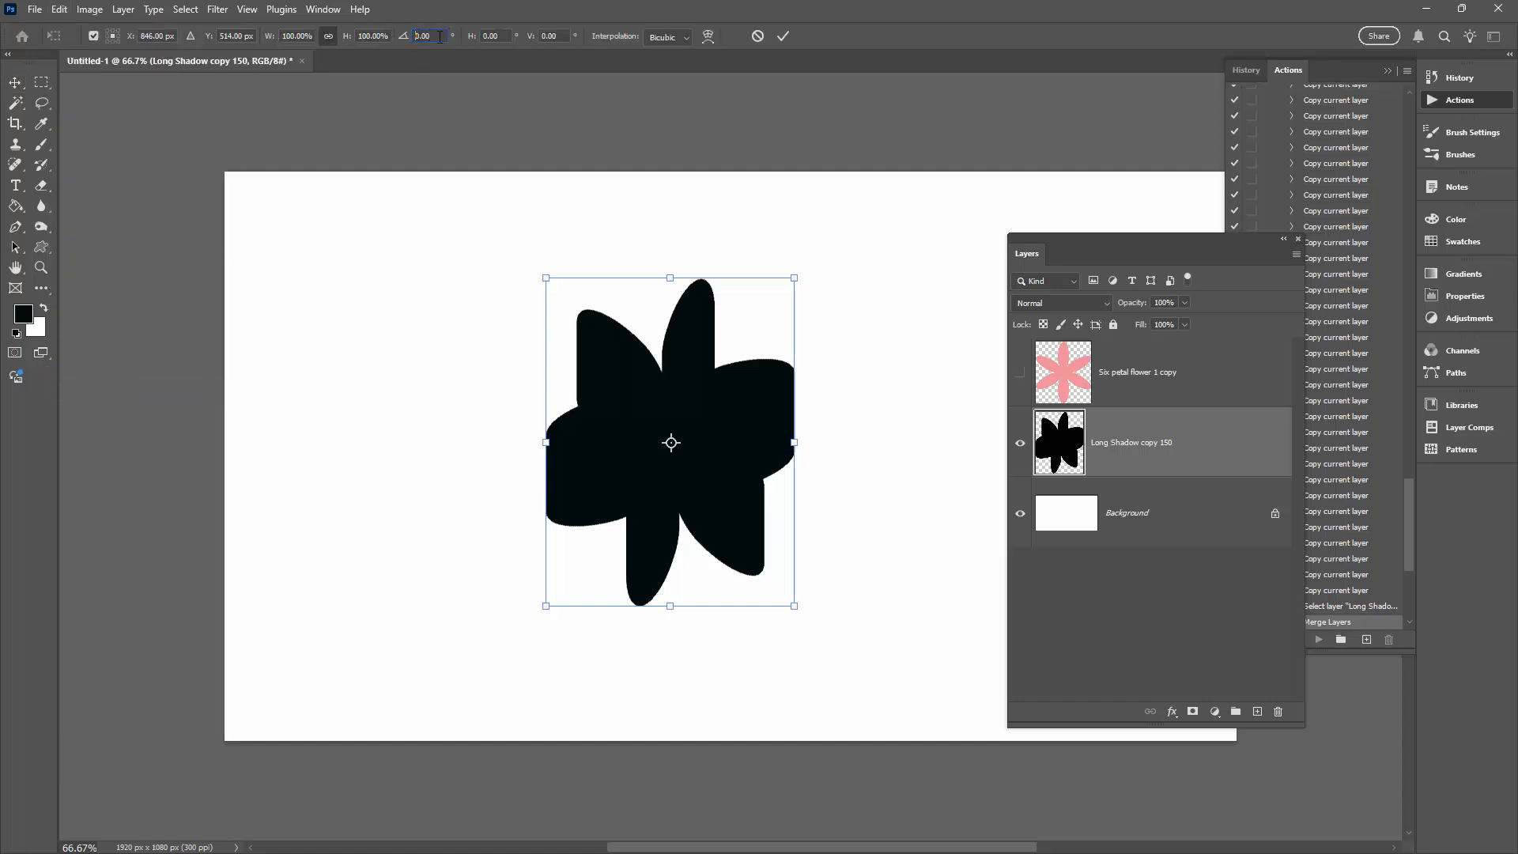
click(399, 37)
text(45)
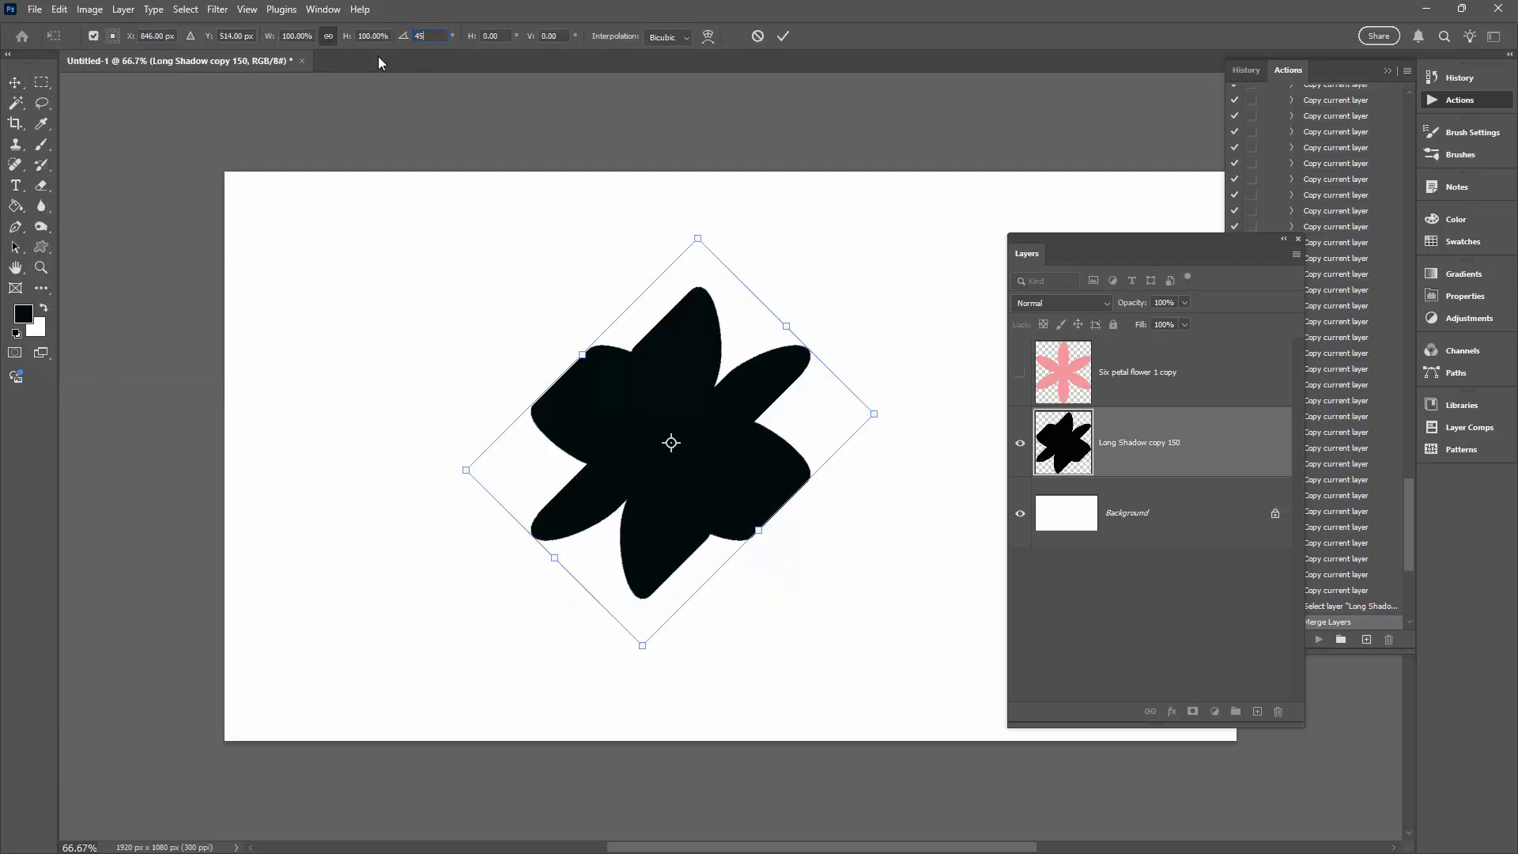
click(783, 35)
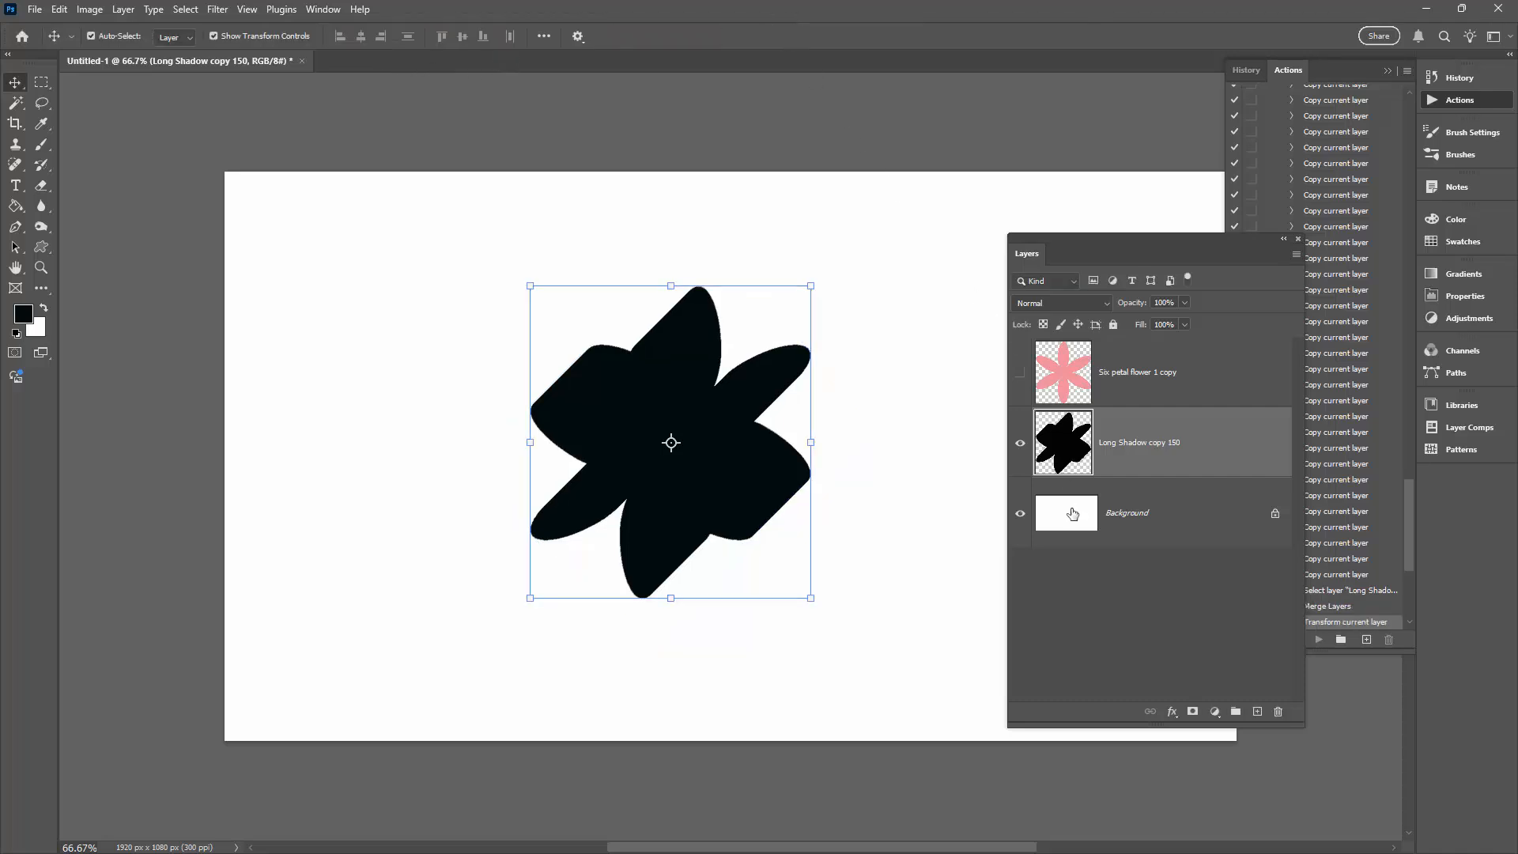
- Stop recording the Long Shadow 150 action and collapse its list of recorded commands
drag(1116, 234, 982, 235)
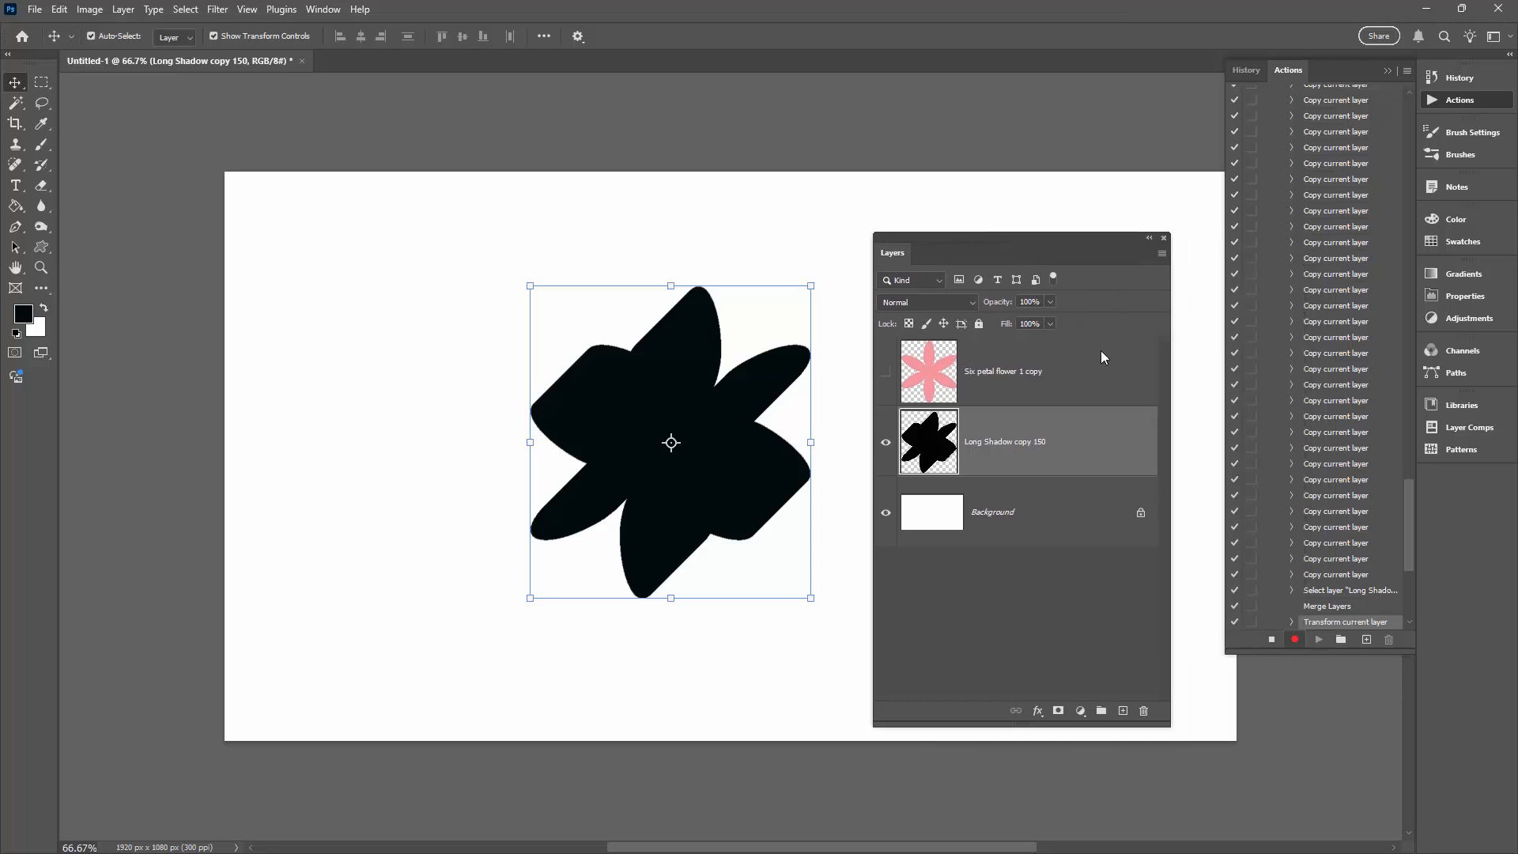
click(1271, 640)
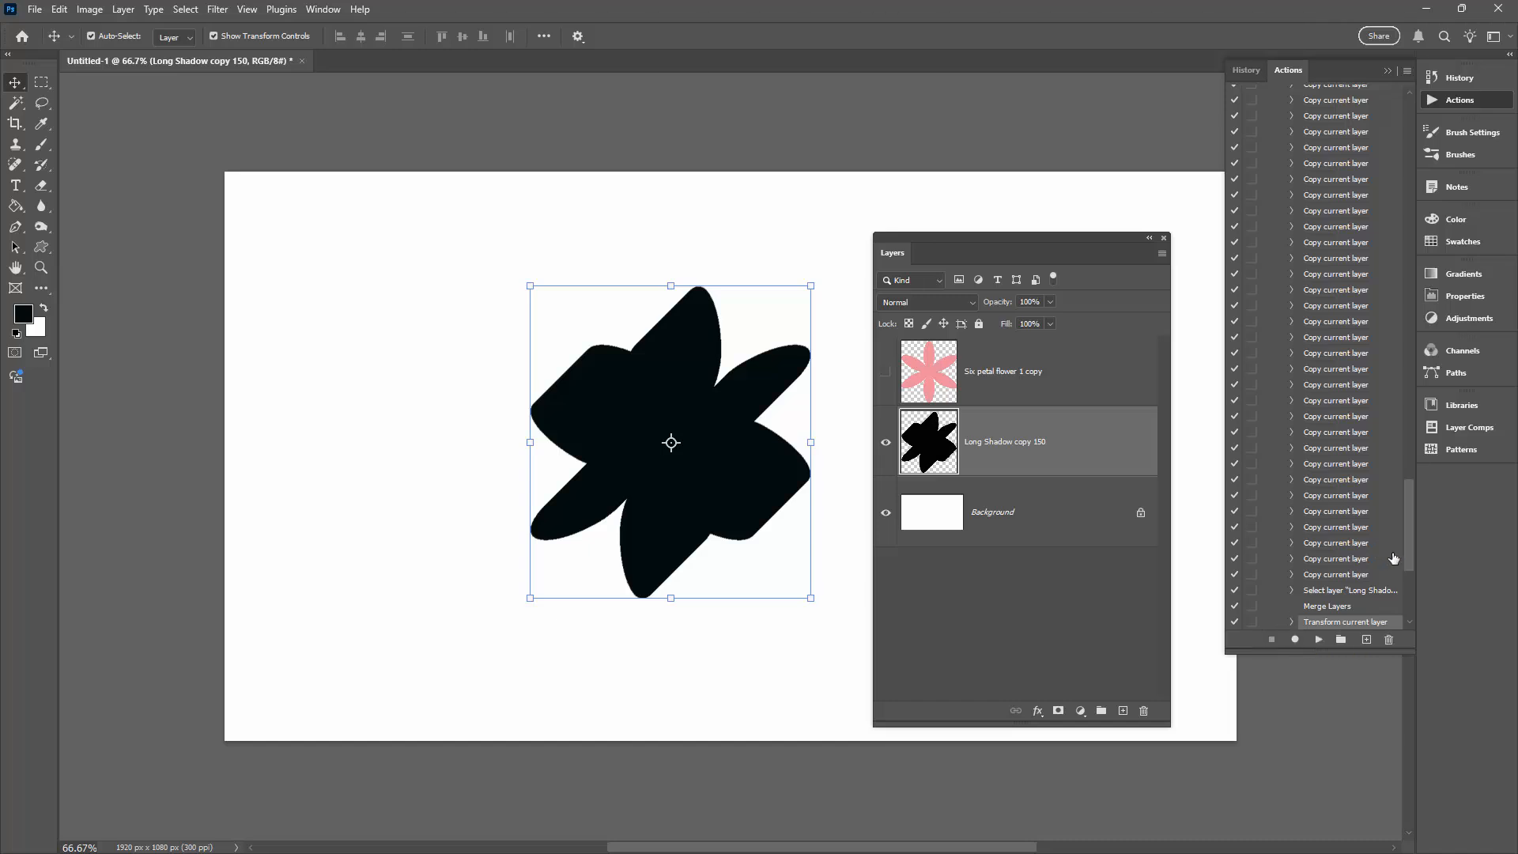
drag(1411, 529, 1402, 179)
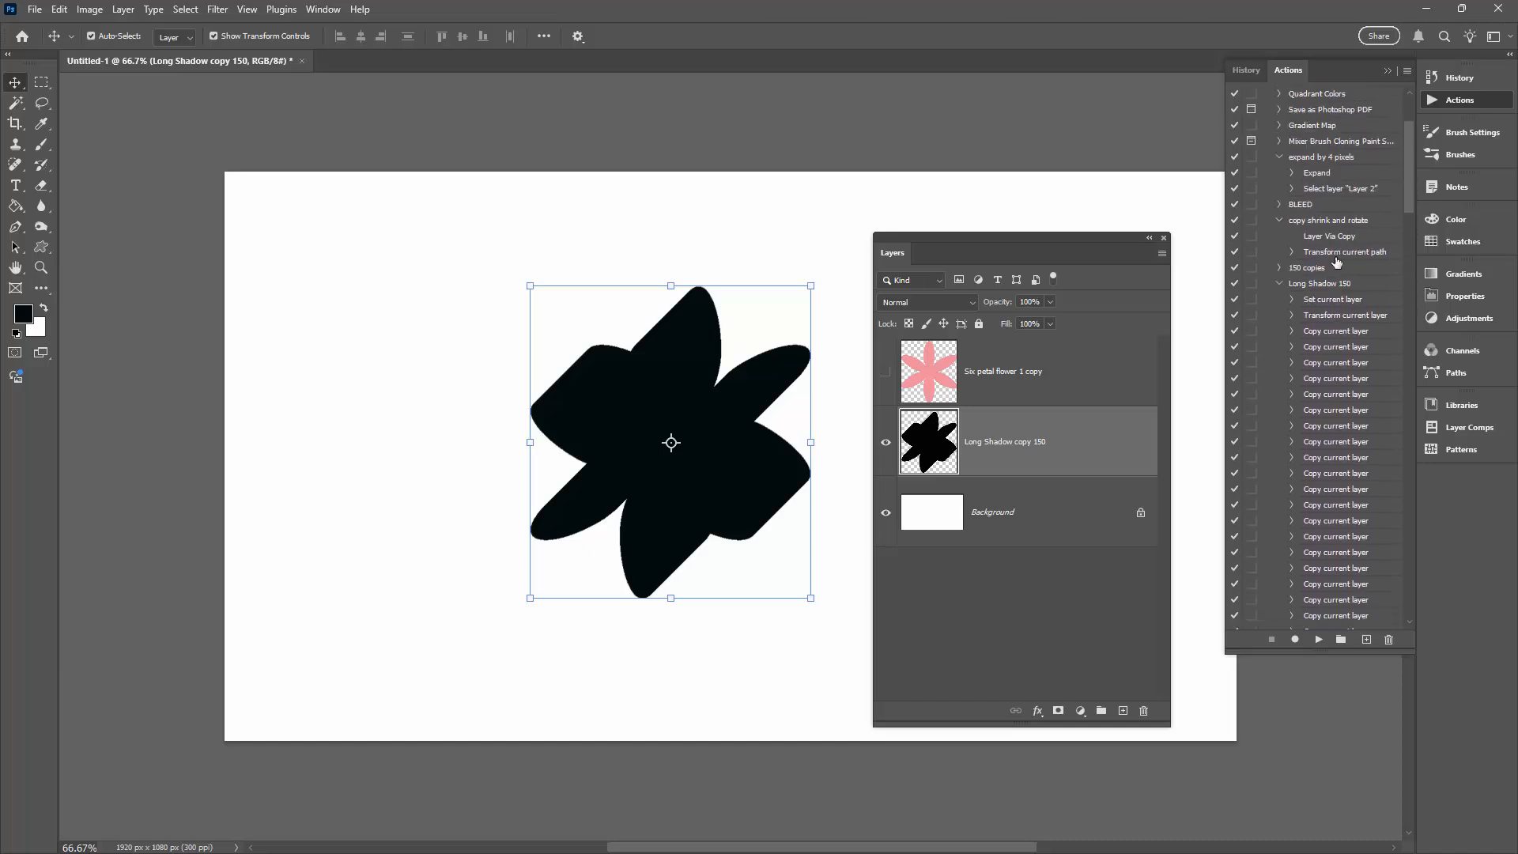
click(1281, 287)
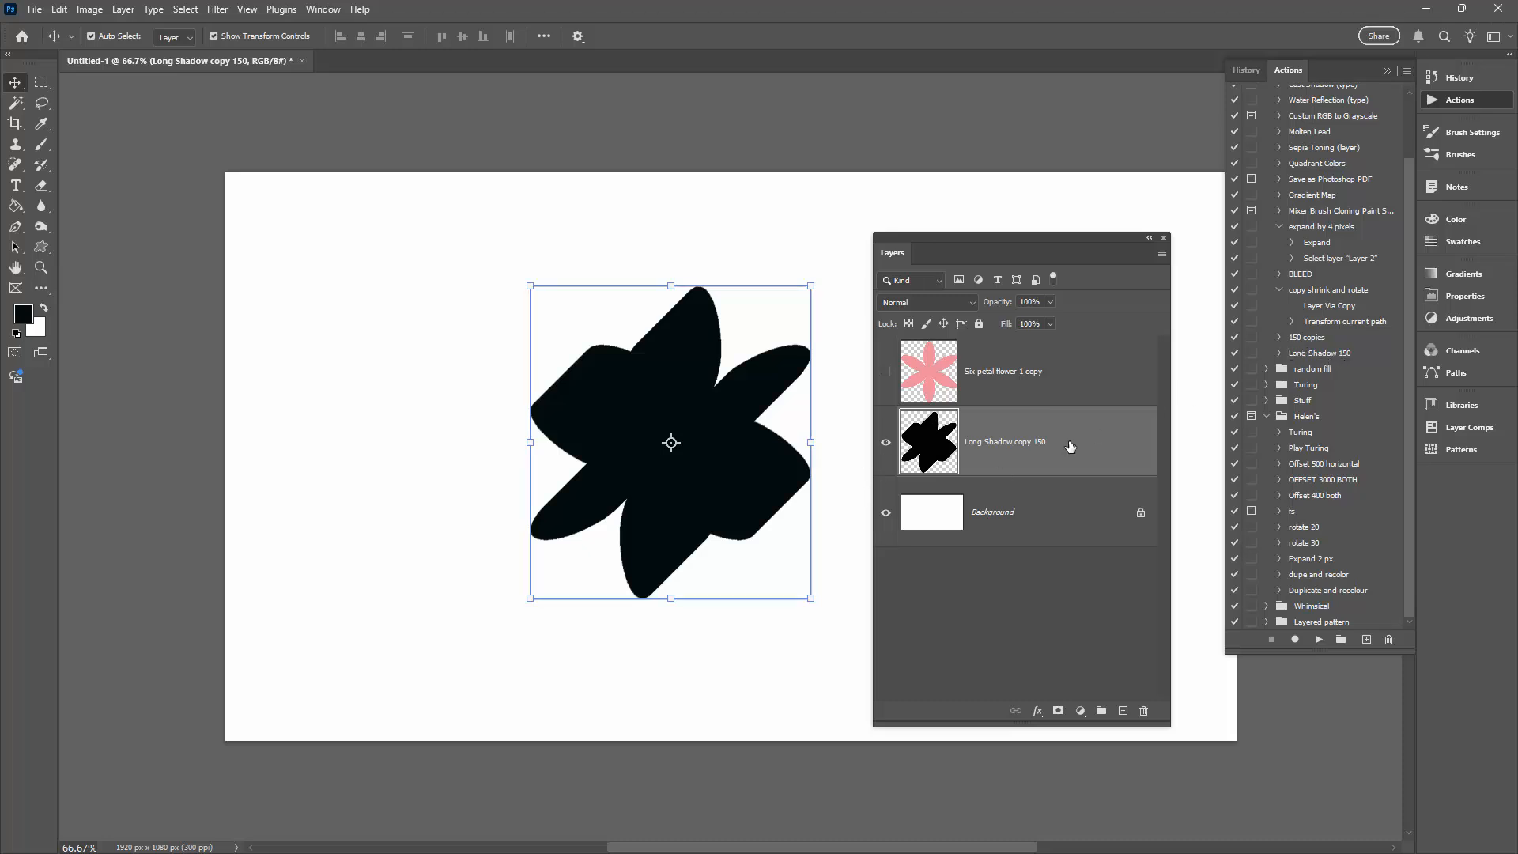
- Delete the Long Shadow copy 150 layer, then show and select the pink six-petal flower layer
drag(1070, 447, 1143, 712)
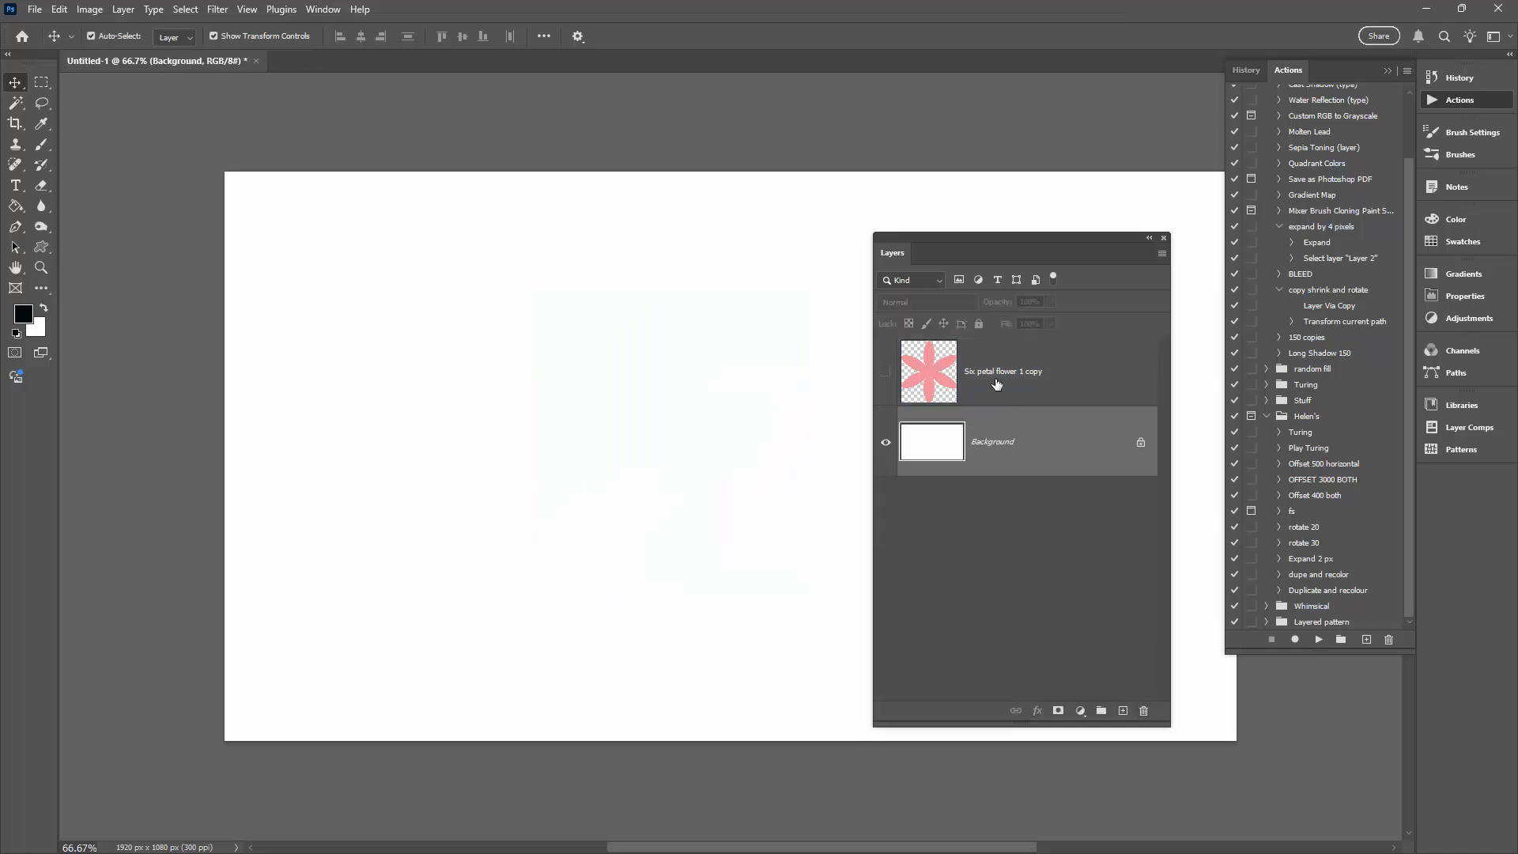
click(886, 372)
click(906, 374)
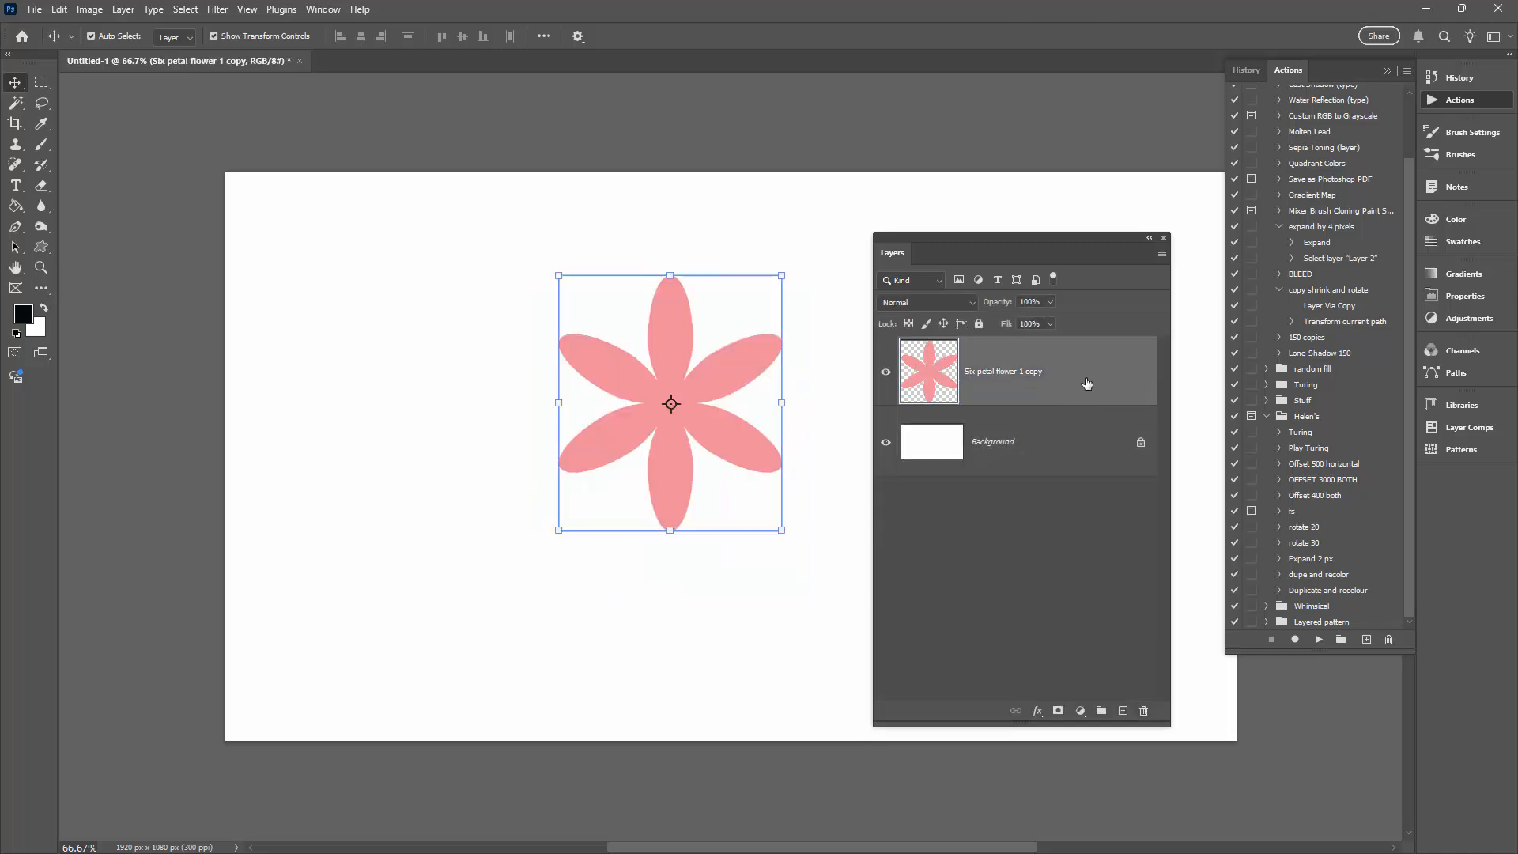
- Duplicate the pink flower layer, hide the upper copy, and fill the lower flower with black using the Paint Bucket
drag(1087, 384, 1124, 710)
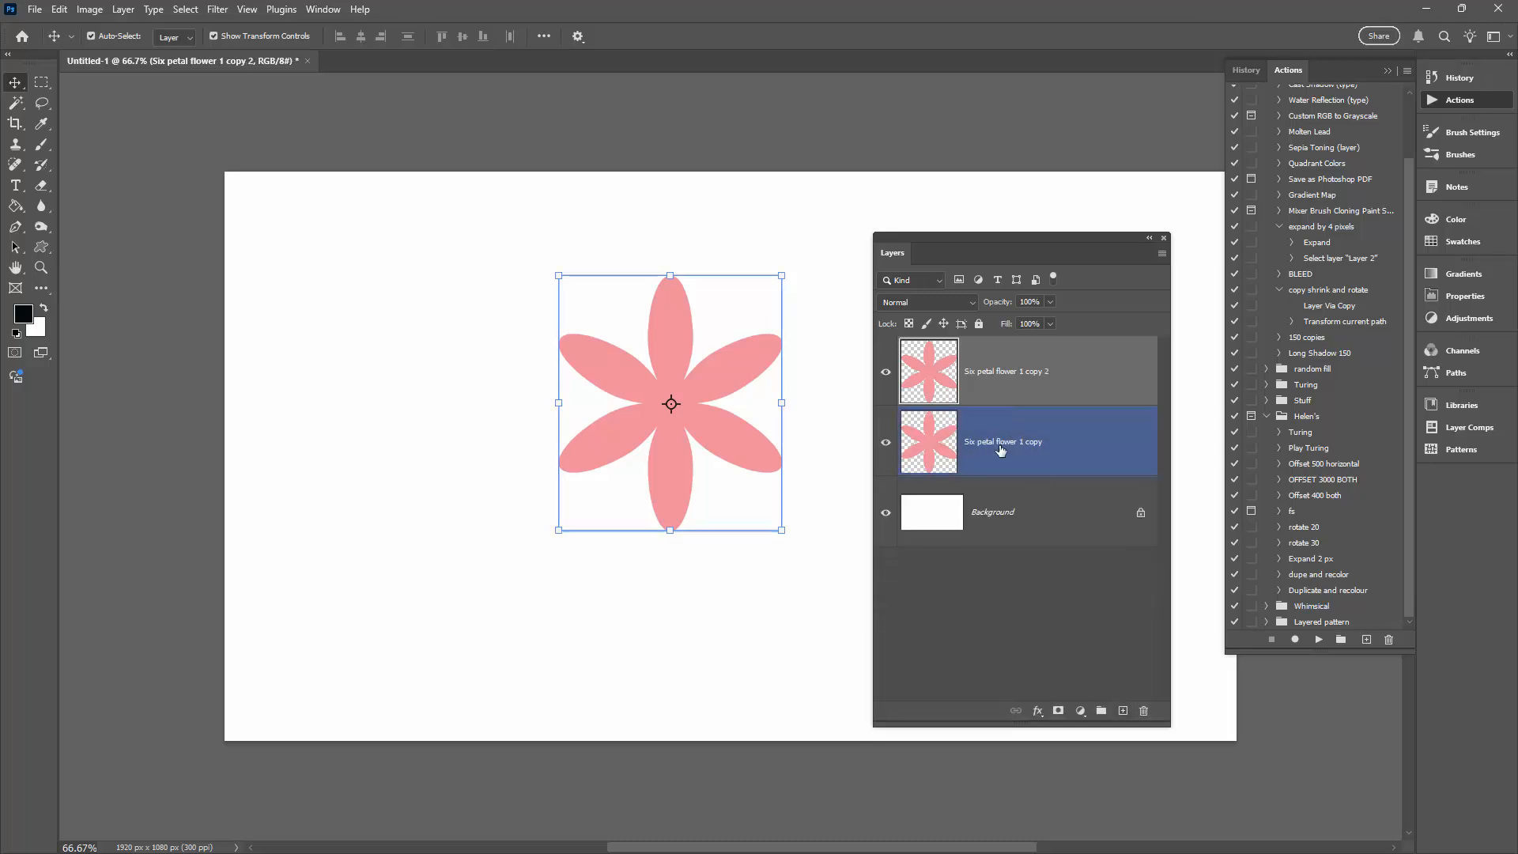
click(886, 373)
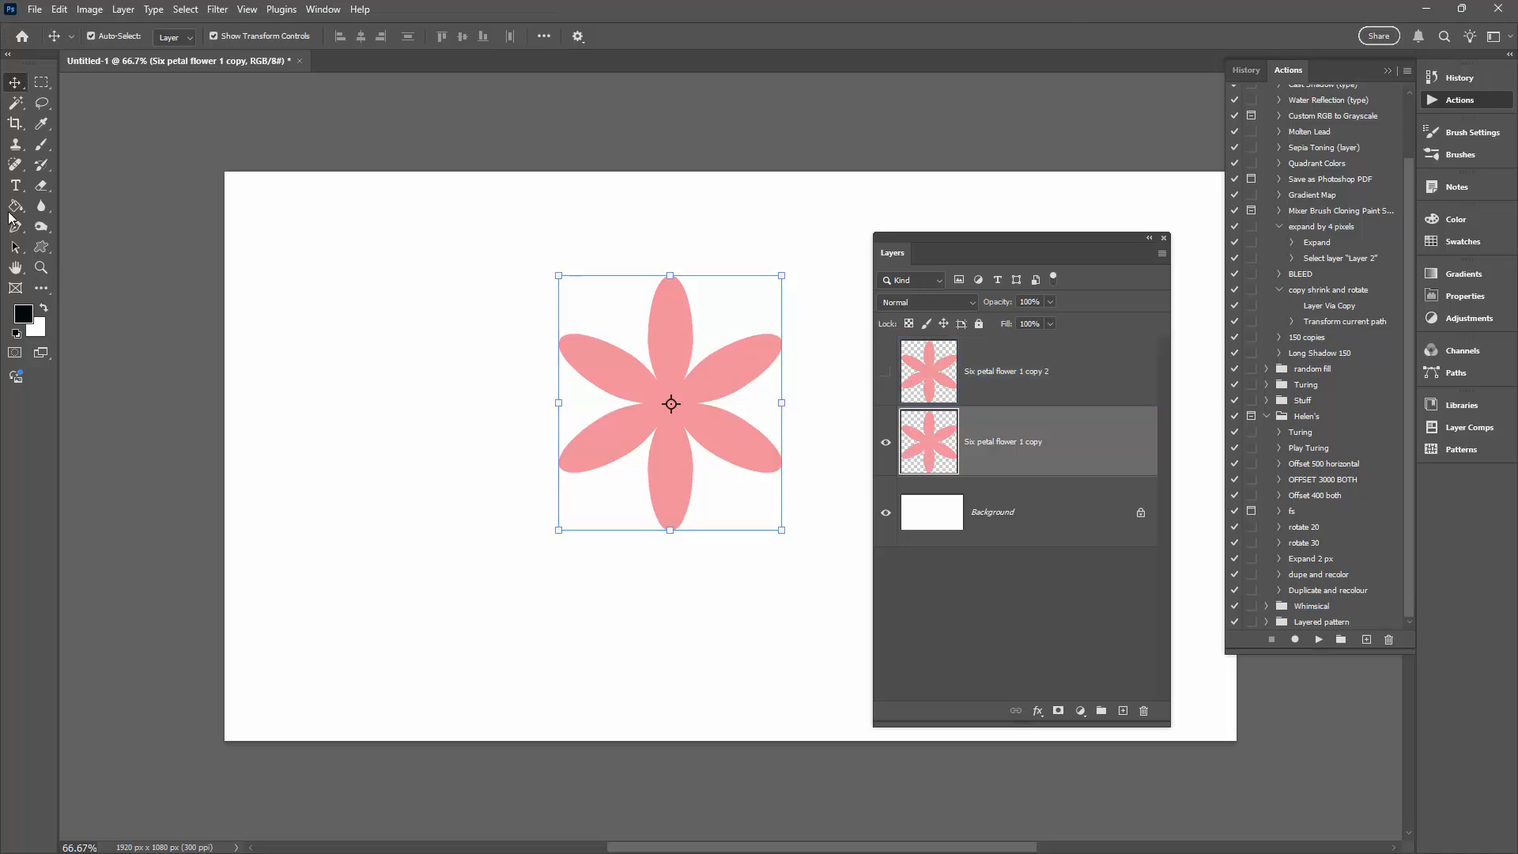
click(15, 207)
click(669, 391)
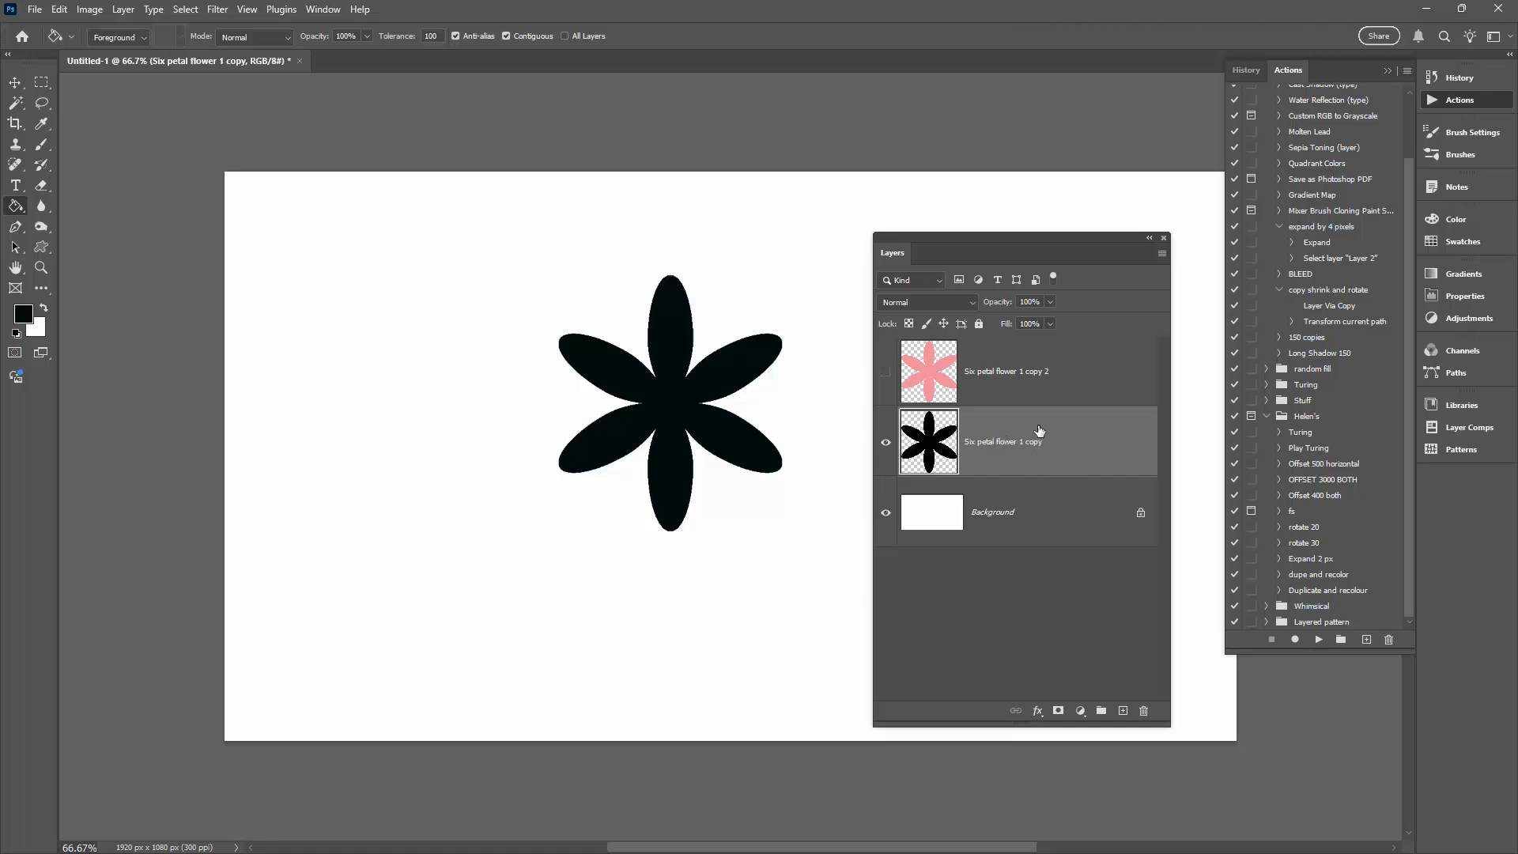
- Run the Long Shadow 150 action on the black flower and align the revealed pink flower with the shadow's upper-right end
click(1317, 354)
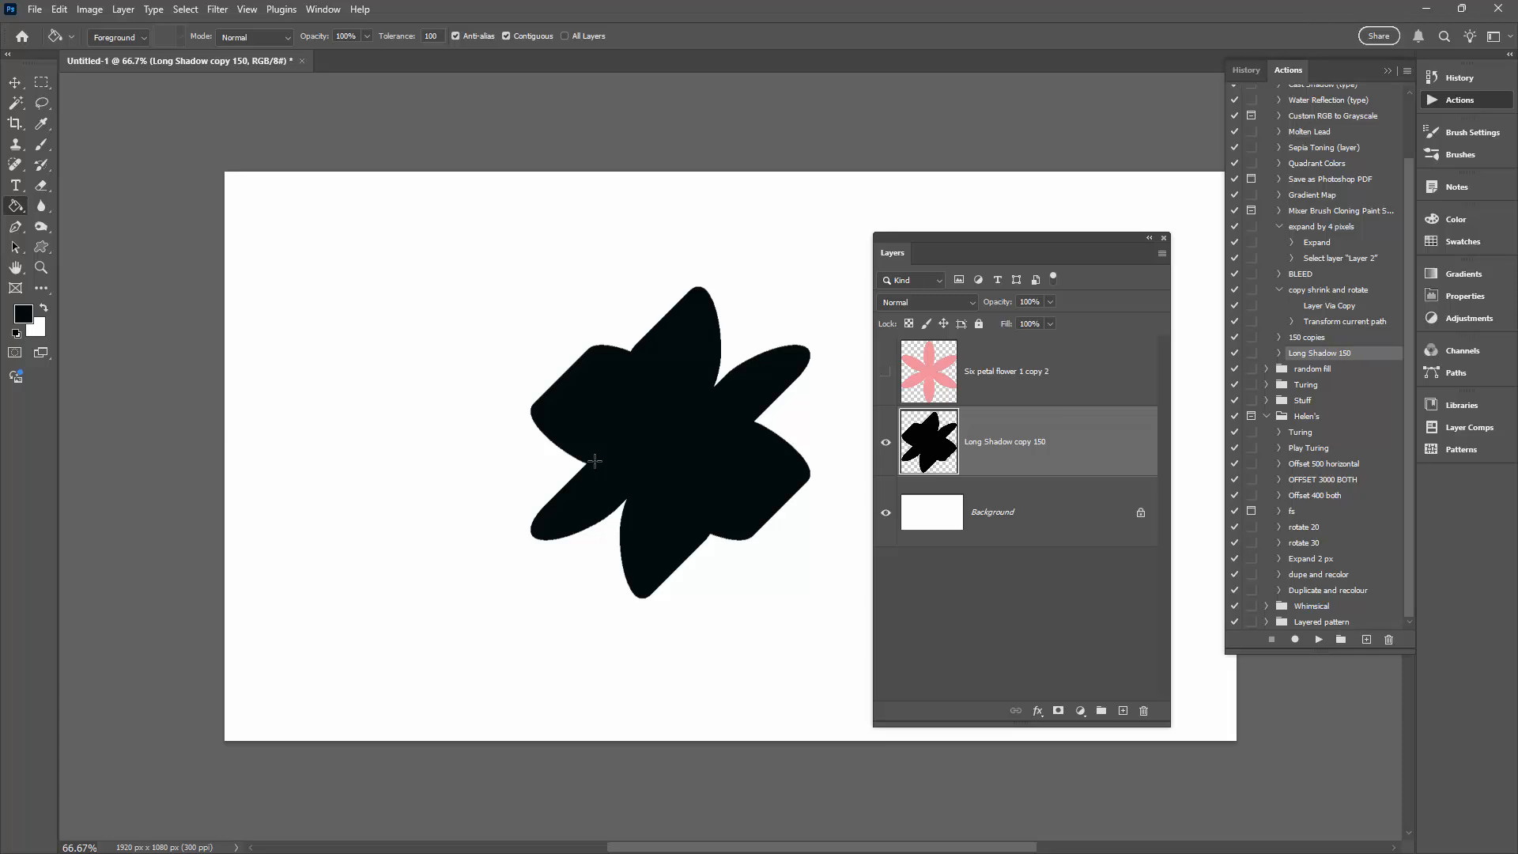
click(886, 373)
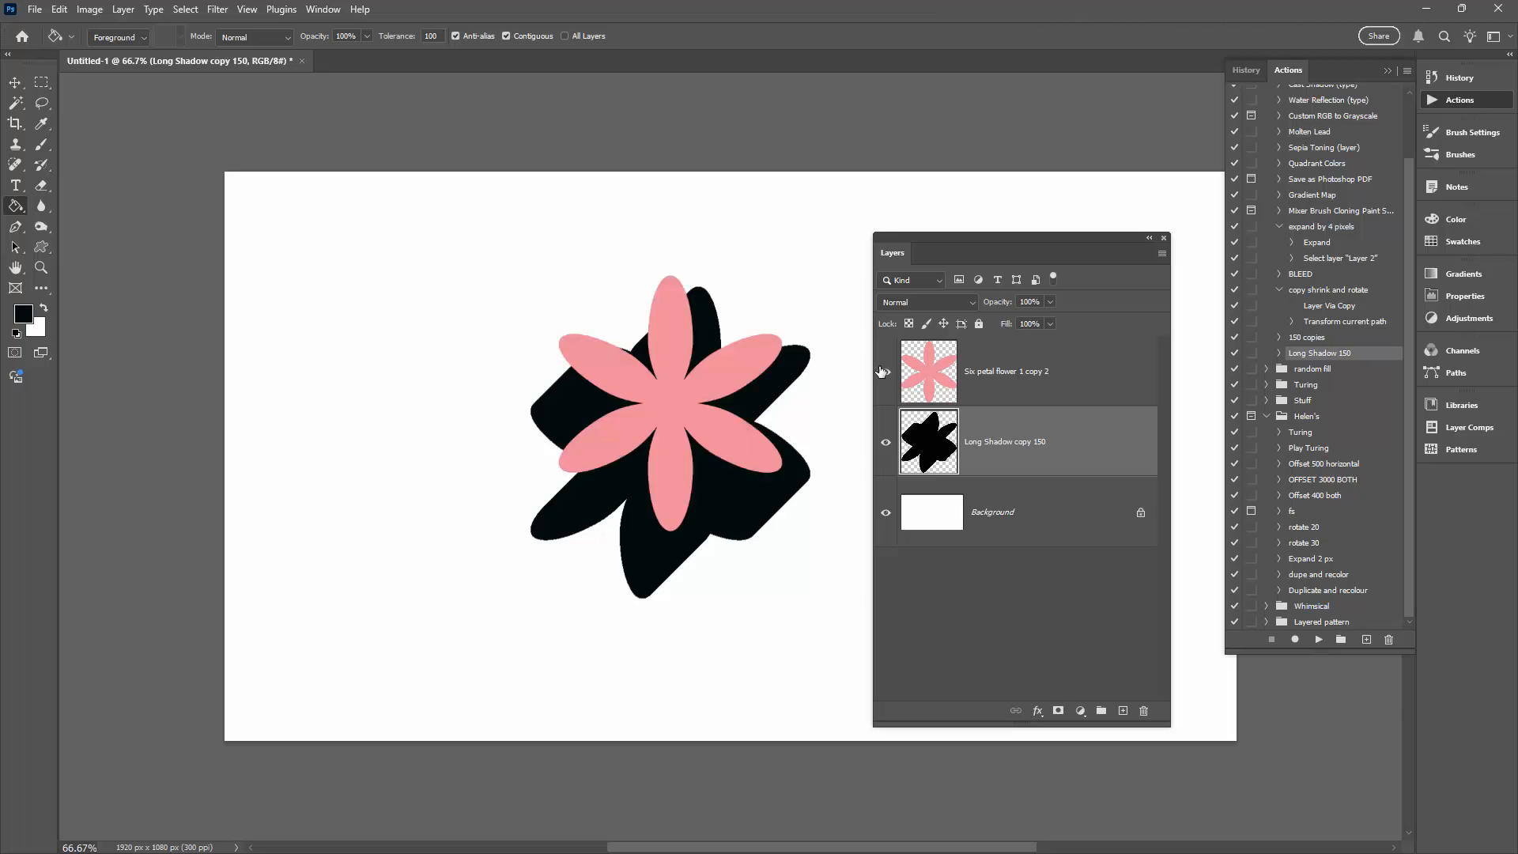
click(15, 82)
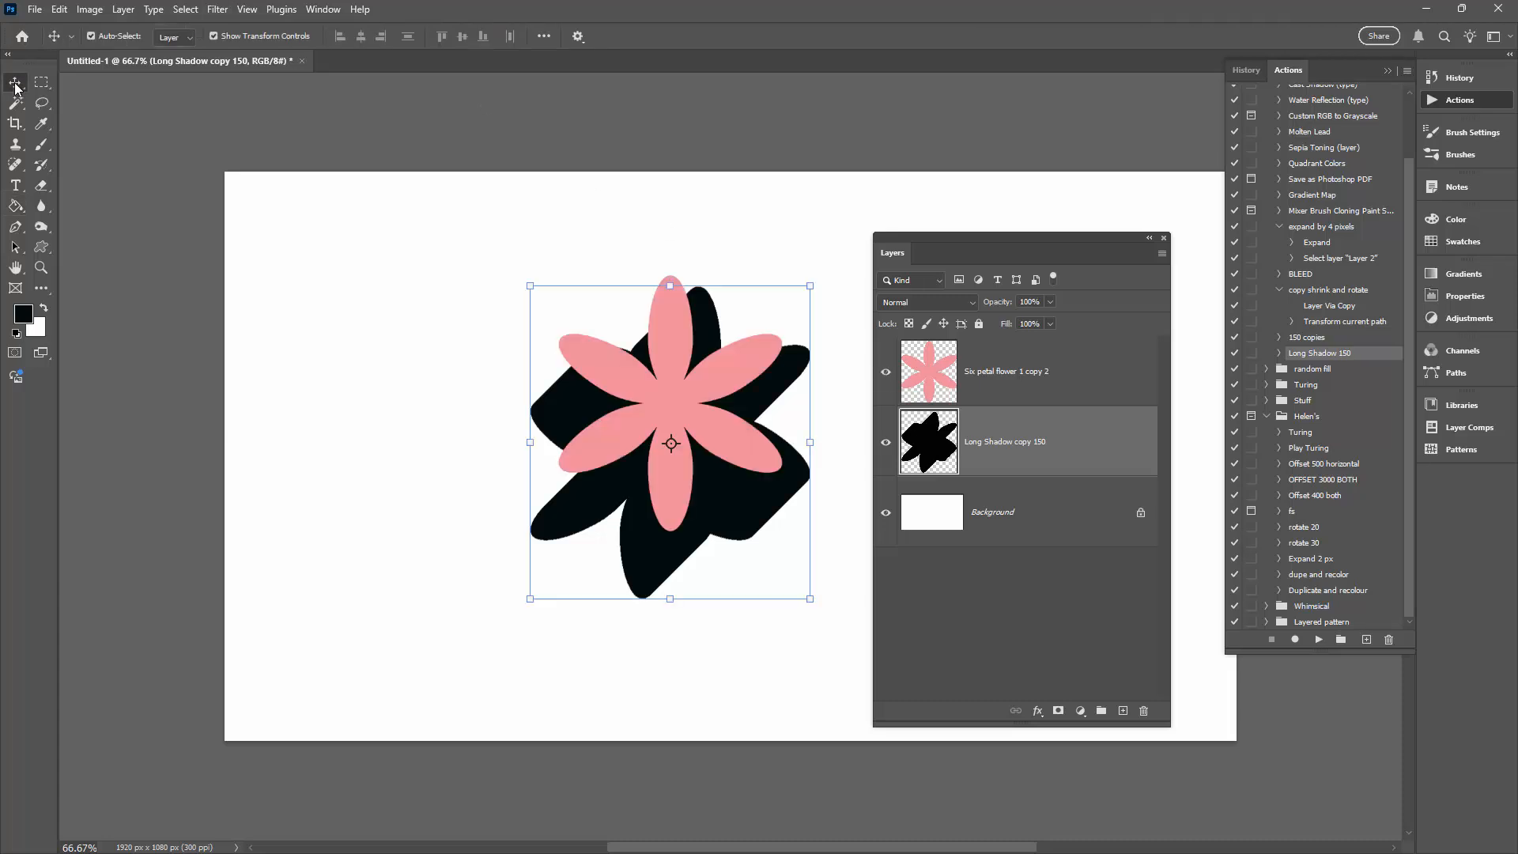
click(698, 422)
drag(661, 407, 690, 416)
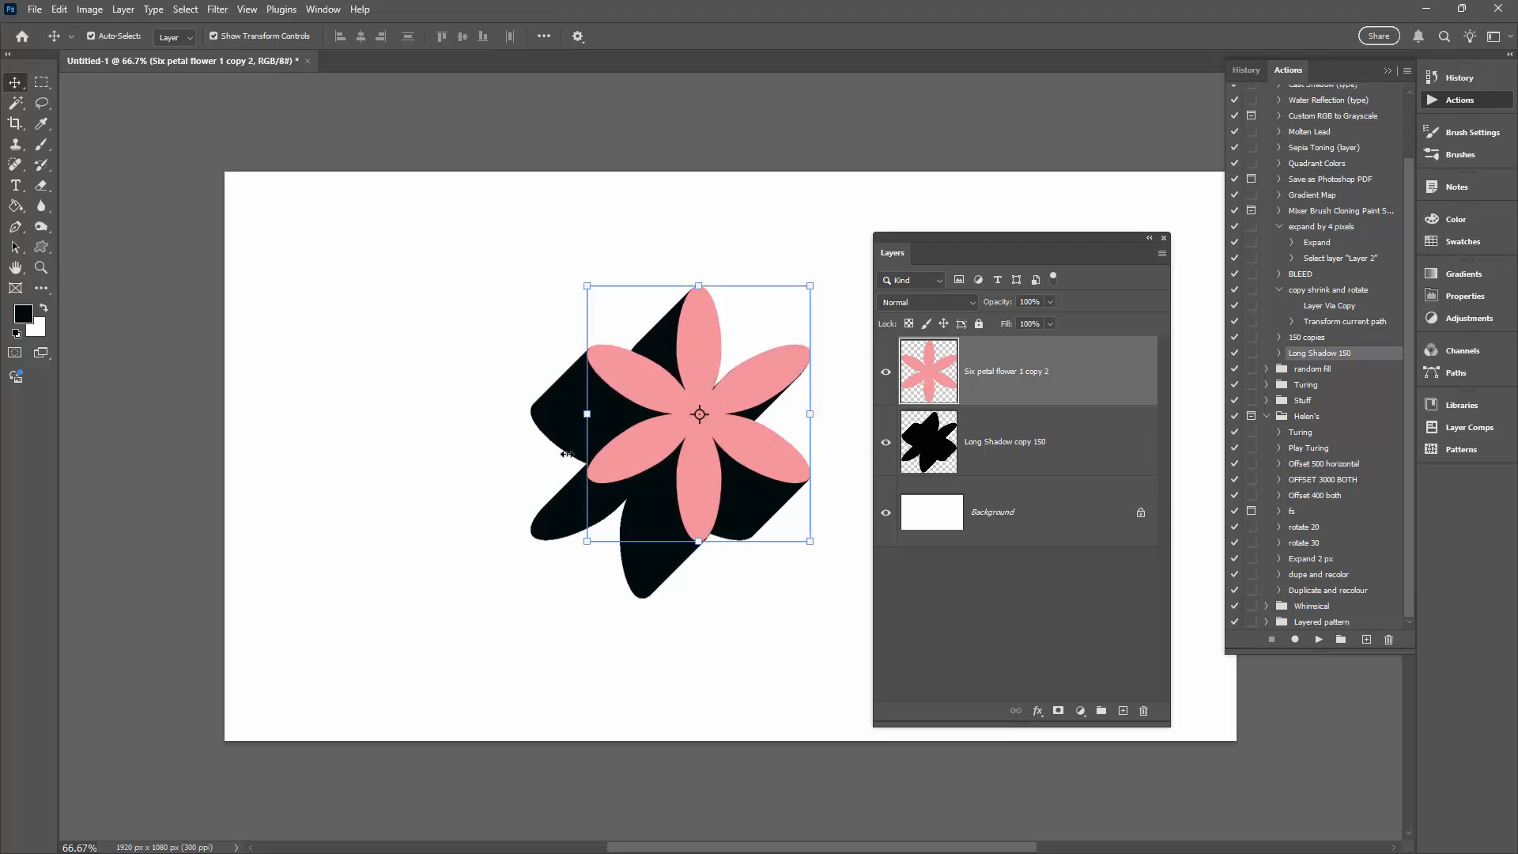
click(444, 563)
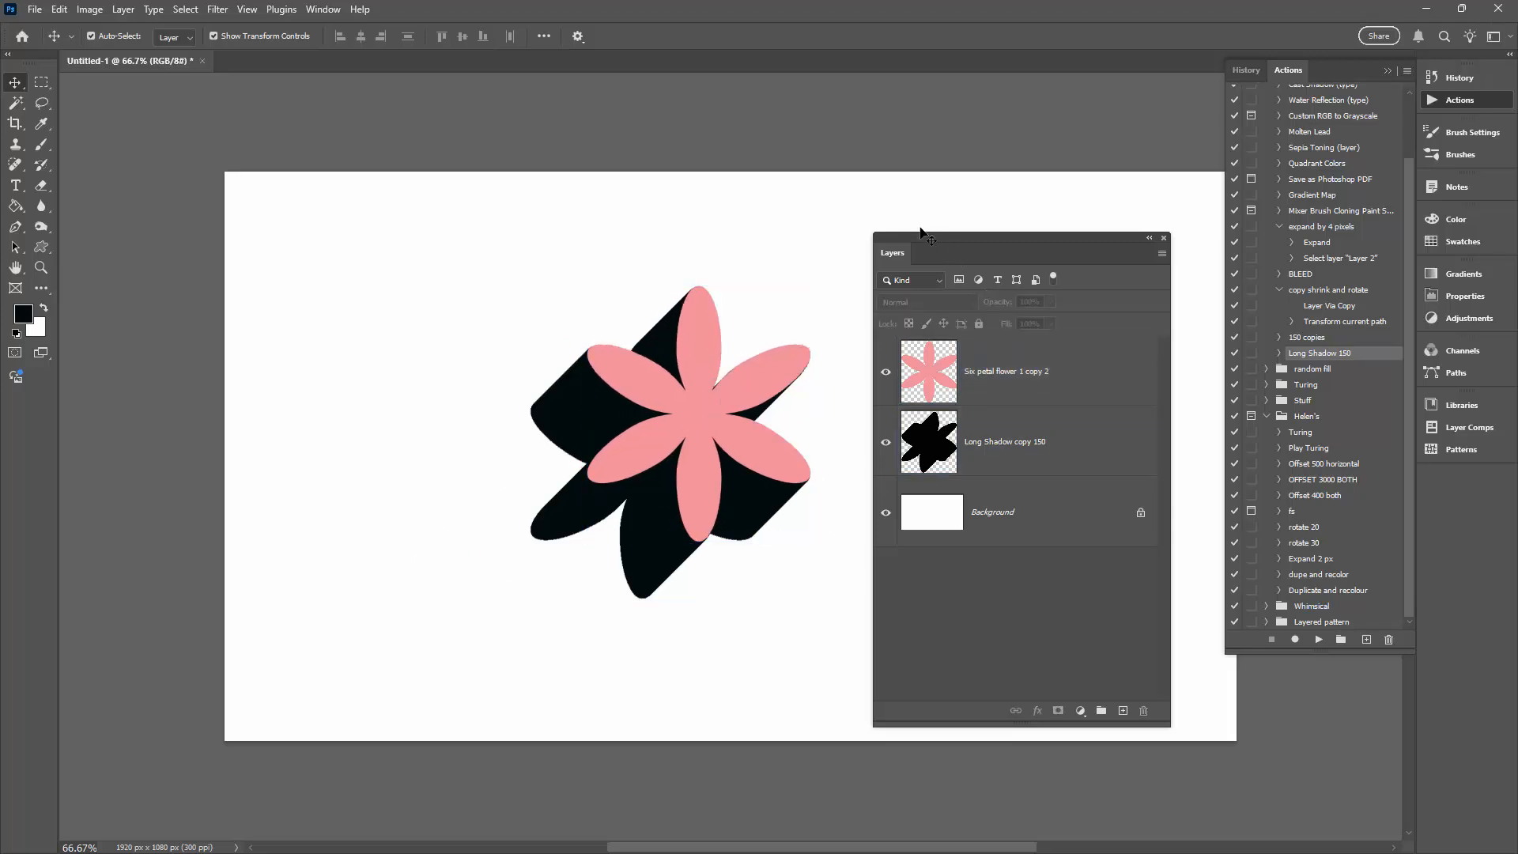
drag(948, 252, 1027, 232)
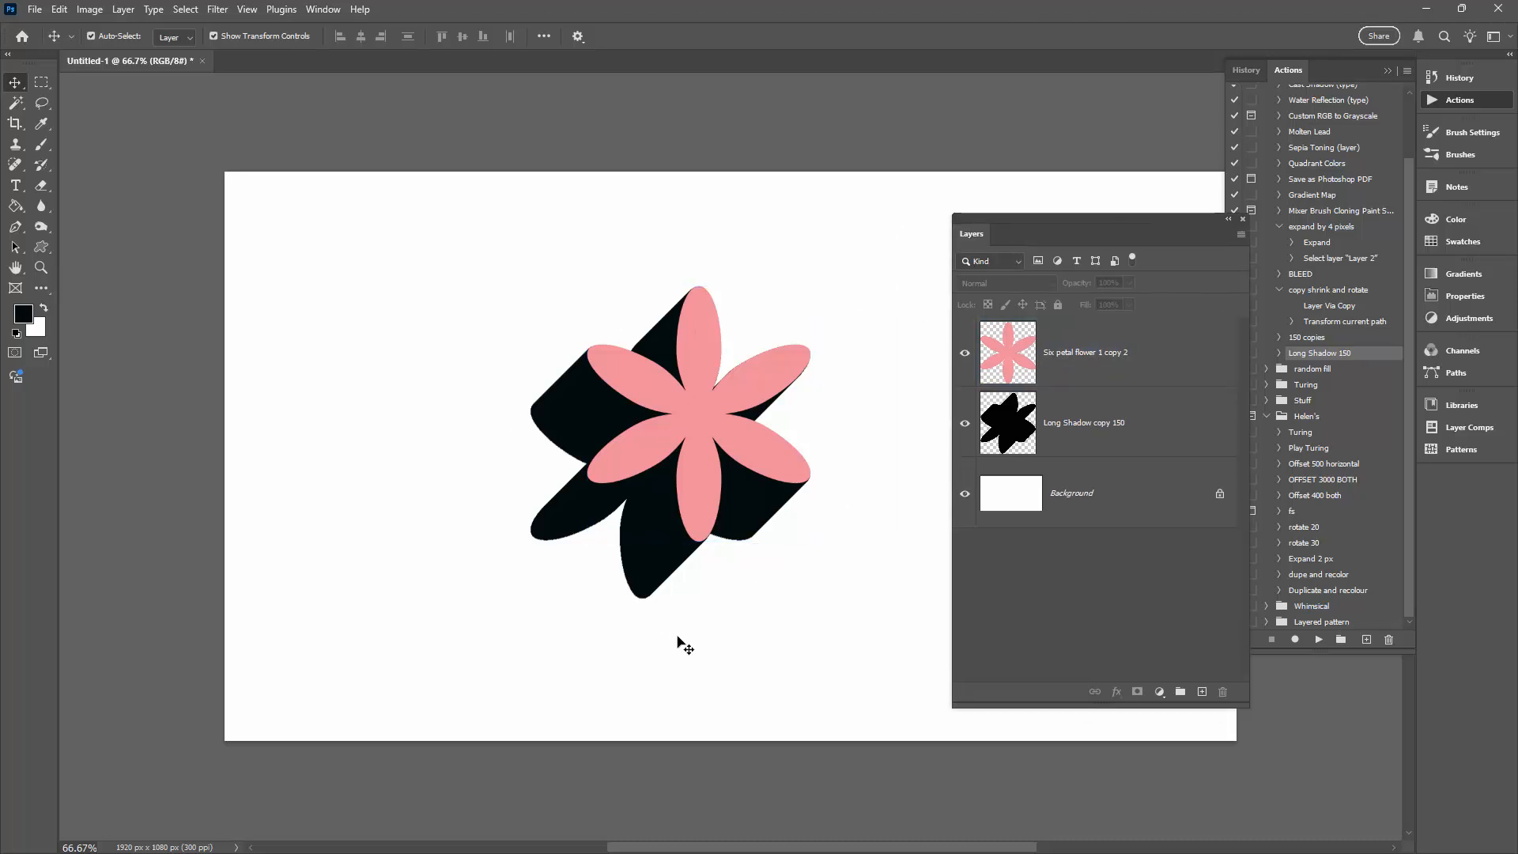
click(673, 560)
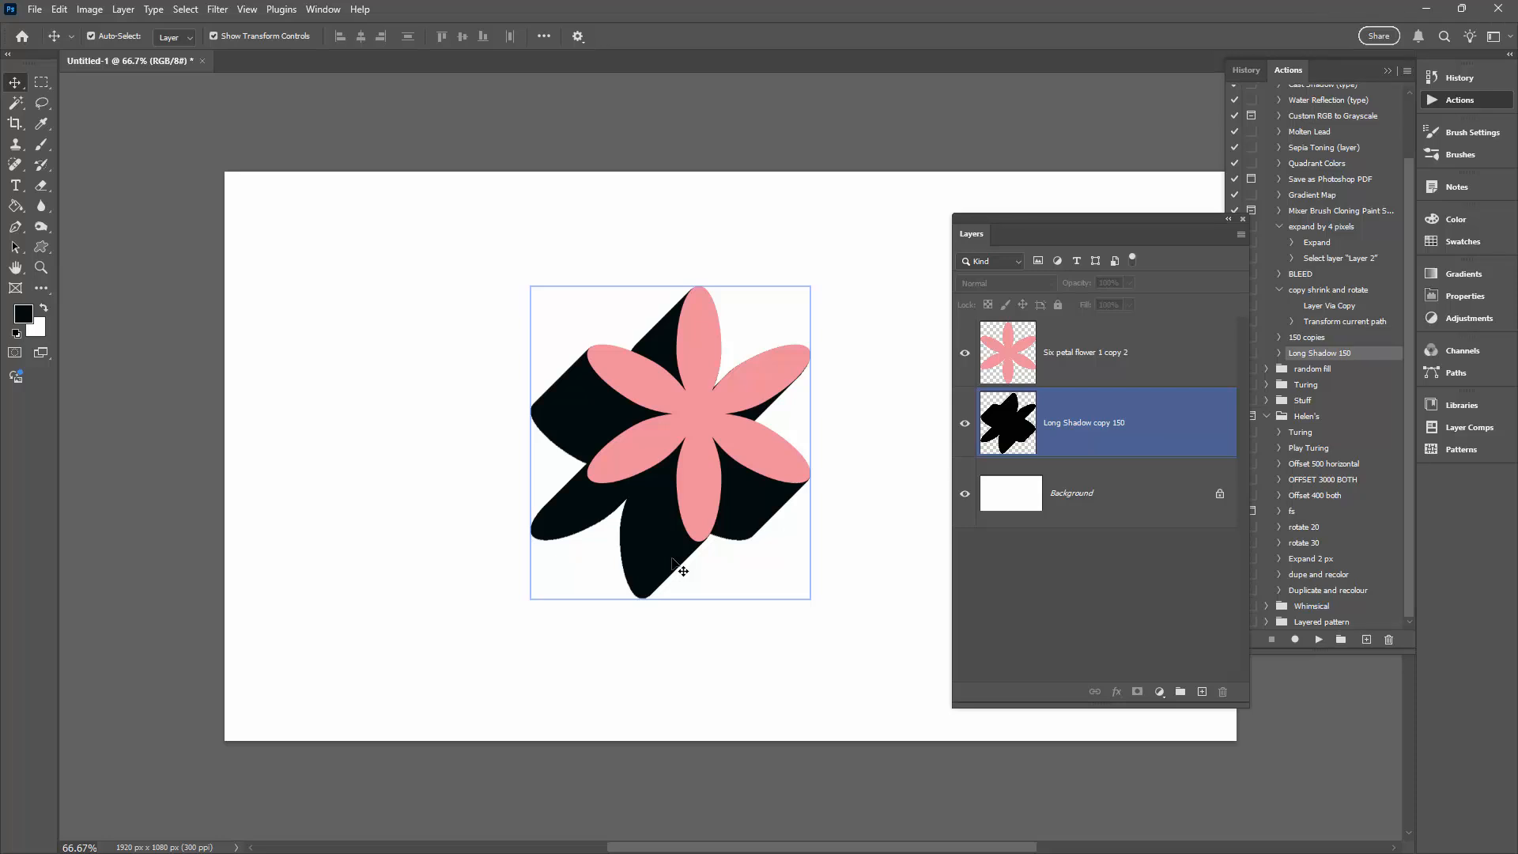
click(510, 301)
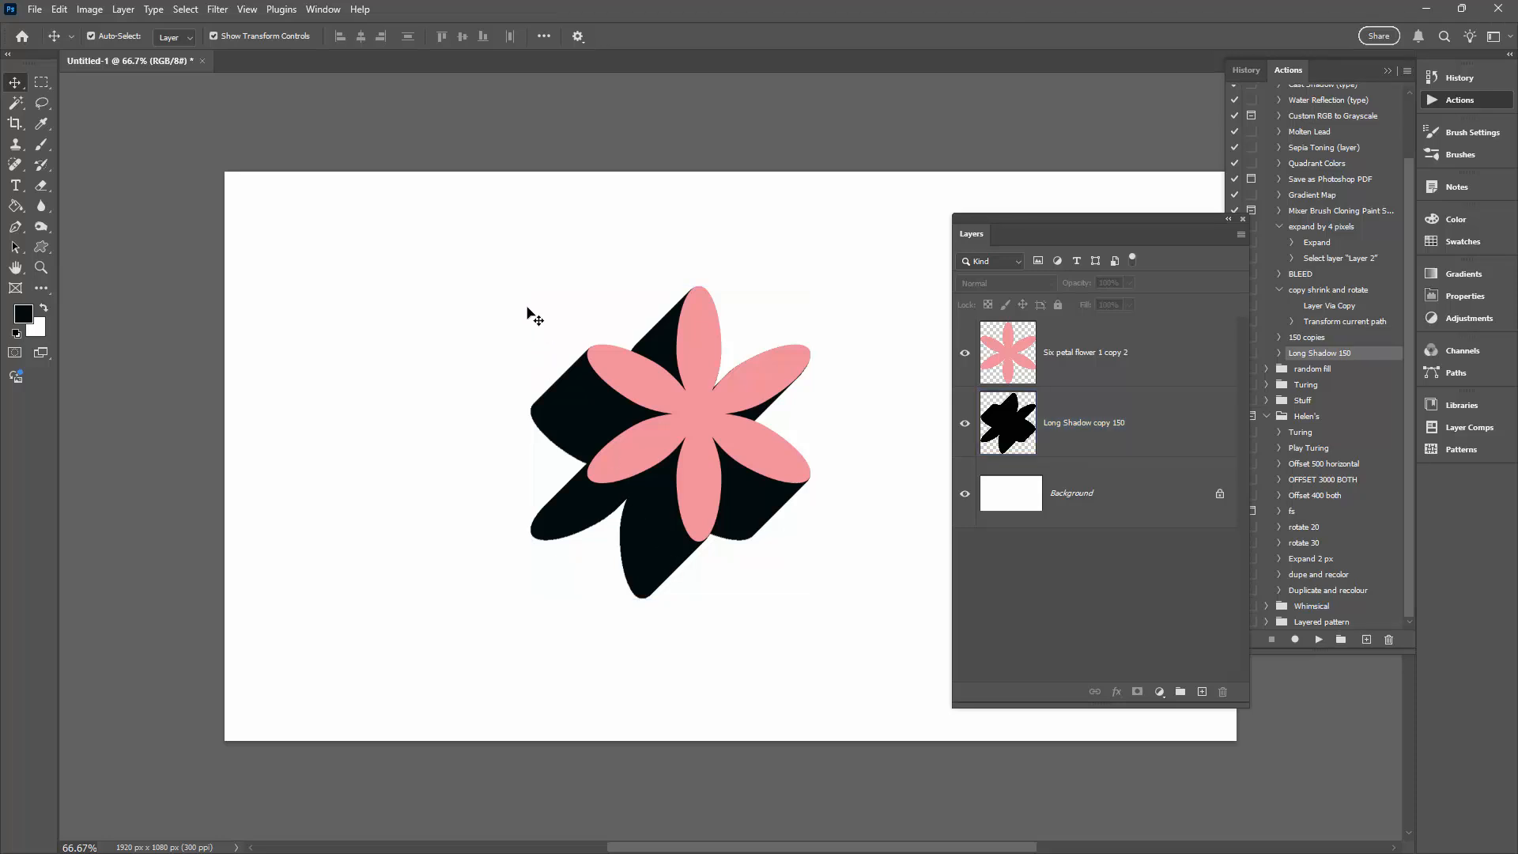
- Hide the pink flower and Long Shadow copy 150 layers and add a new blank layer
click(965, 354)
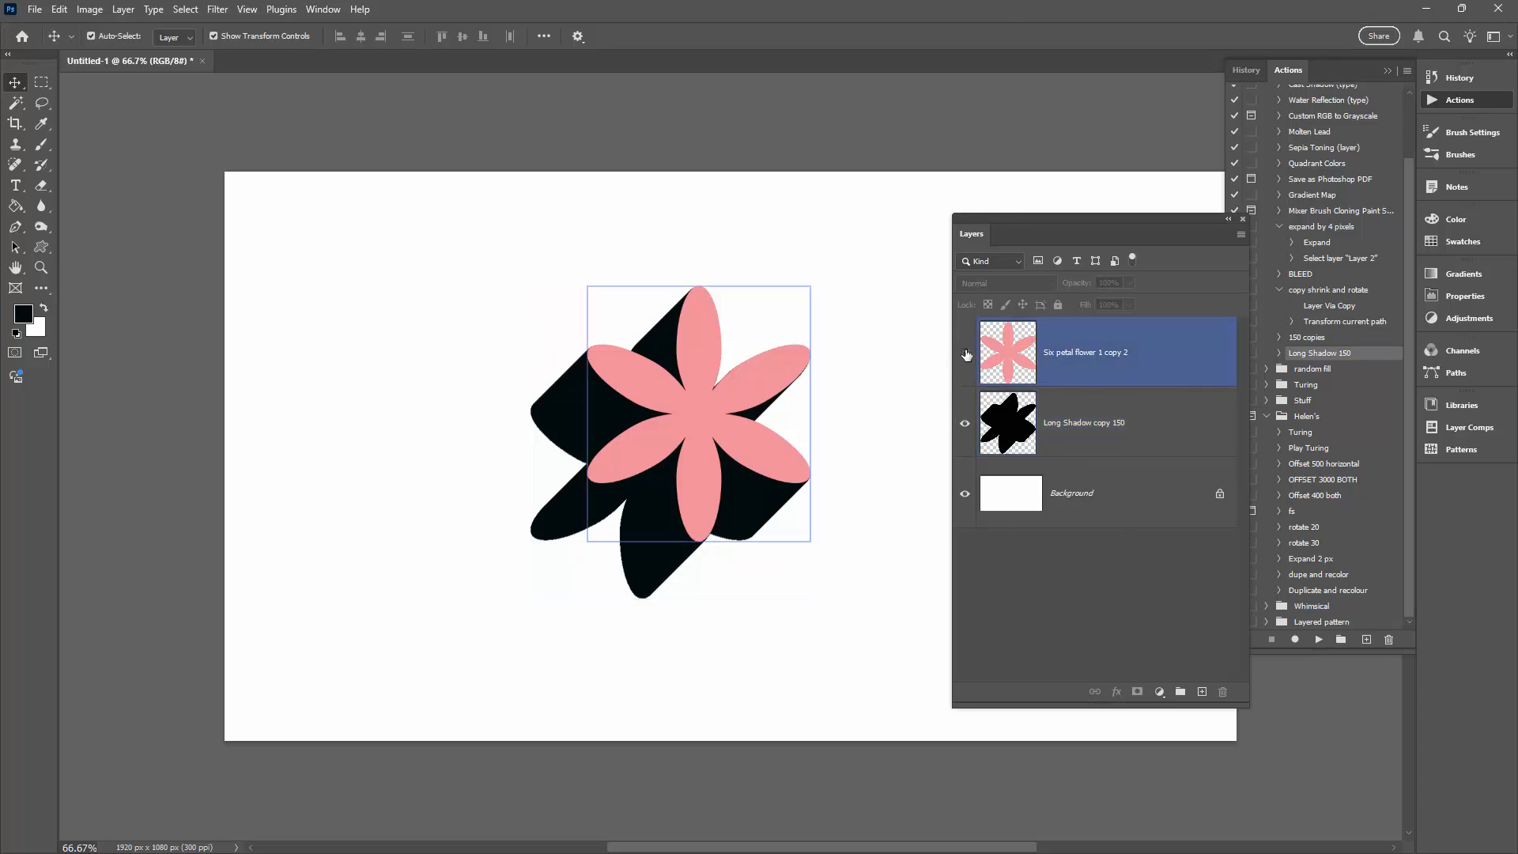
drag(966, 354, 965, 423)
click(1227, 592)
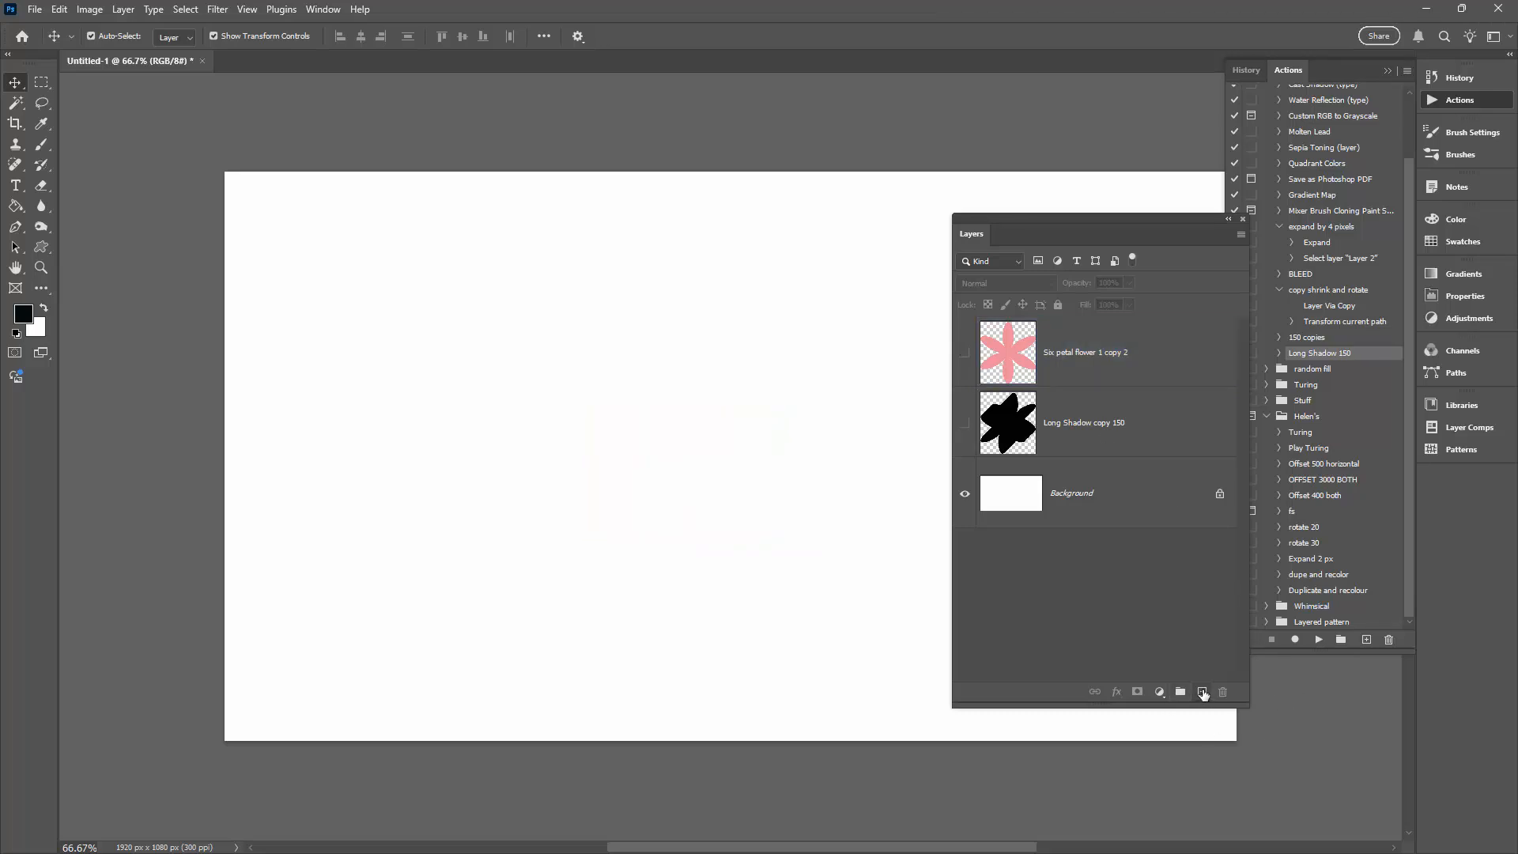
click(1203, 693)
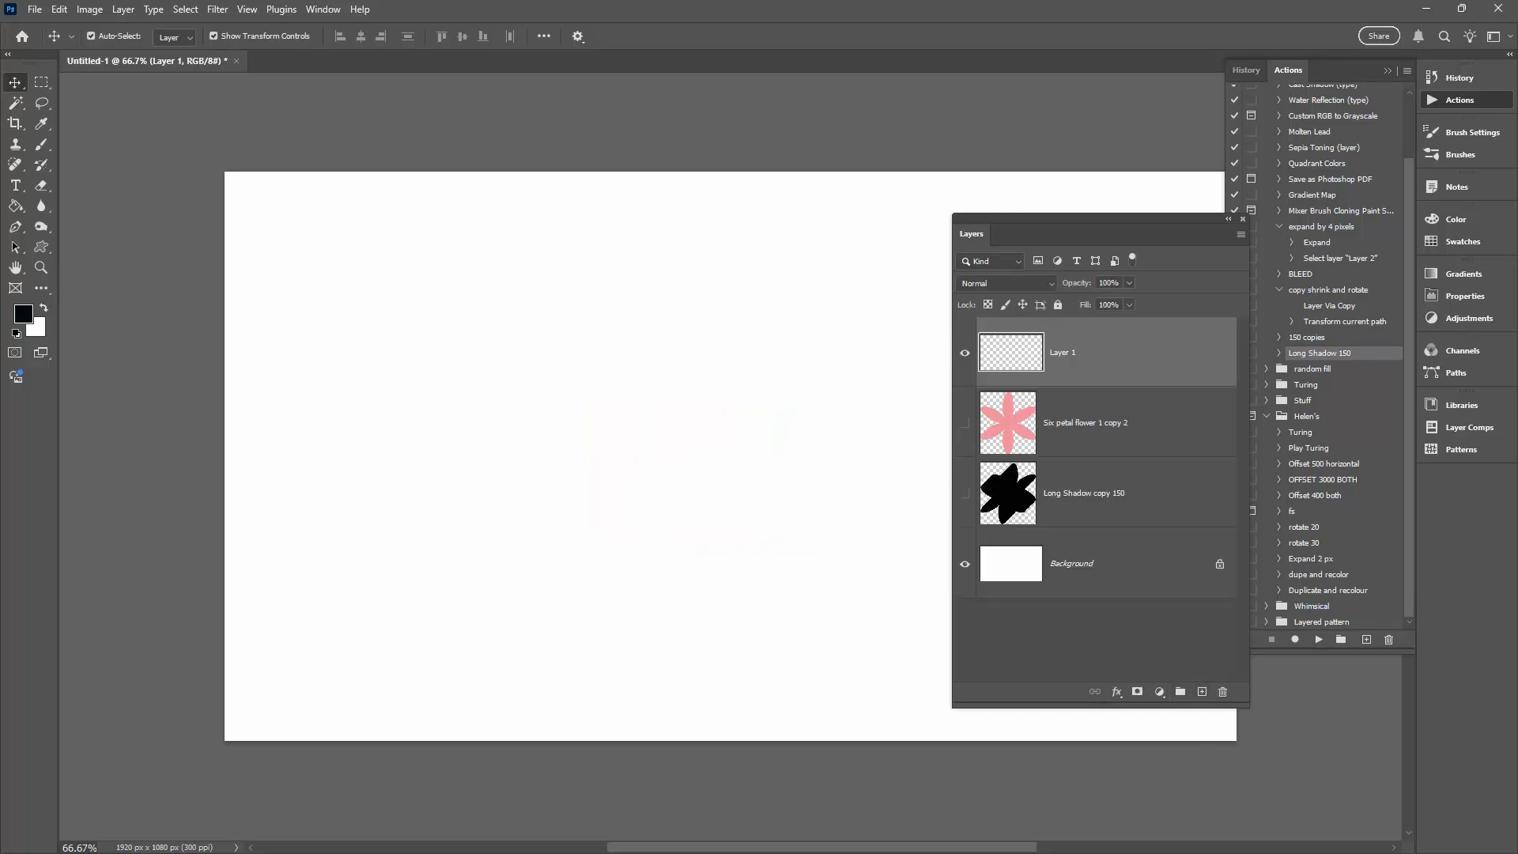
- Add the text "hello" on the canvas in the Anton font
click(15, 186)
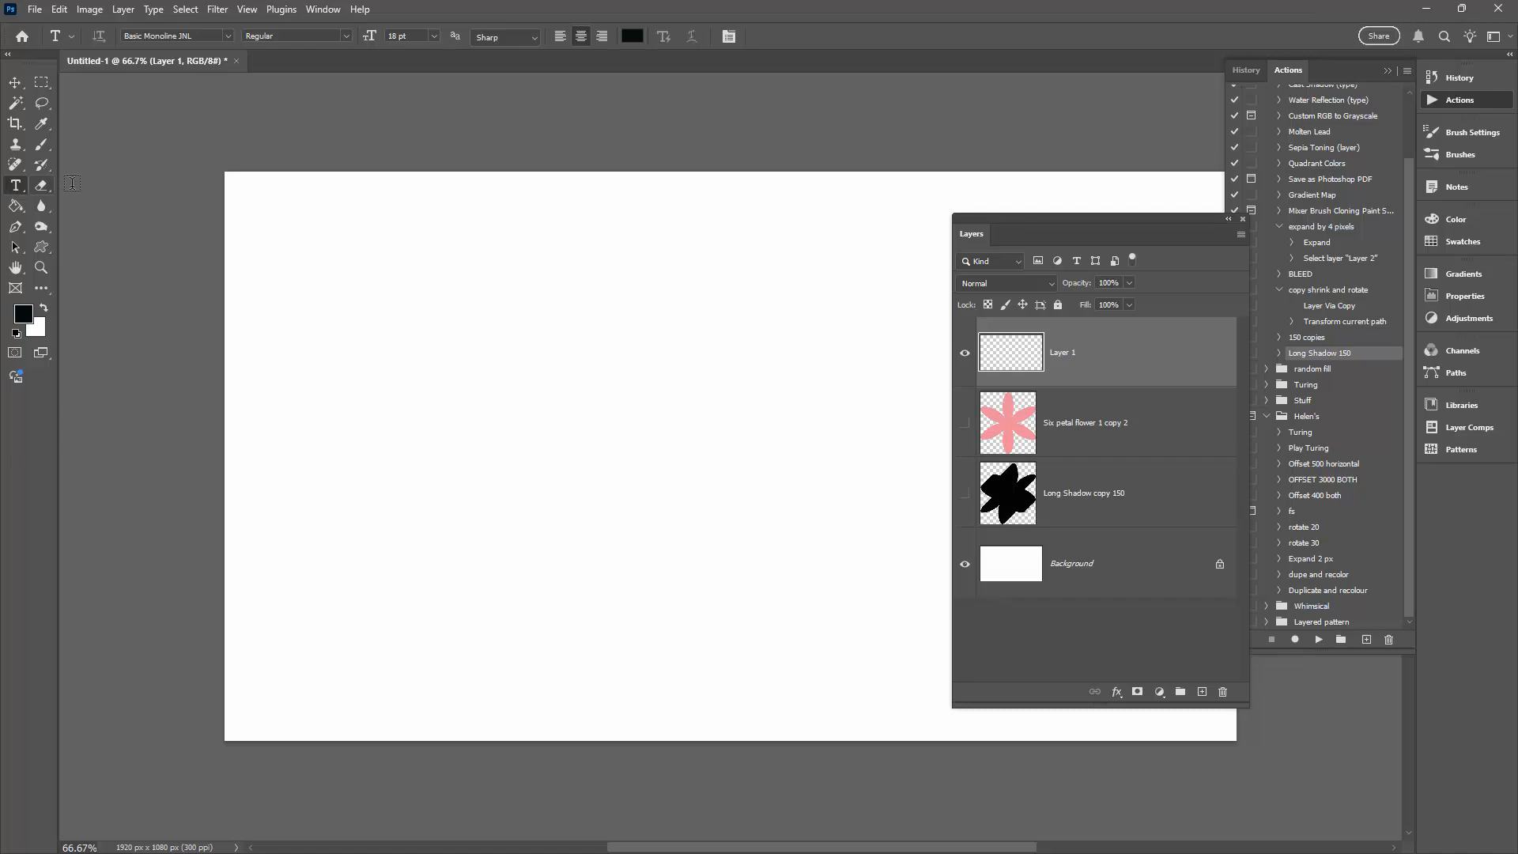
click(228, 37)
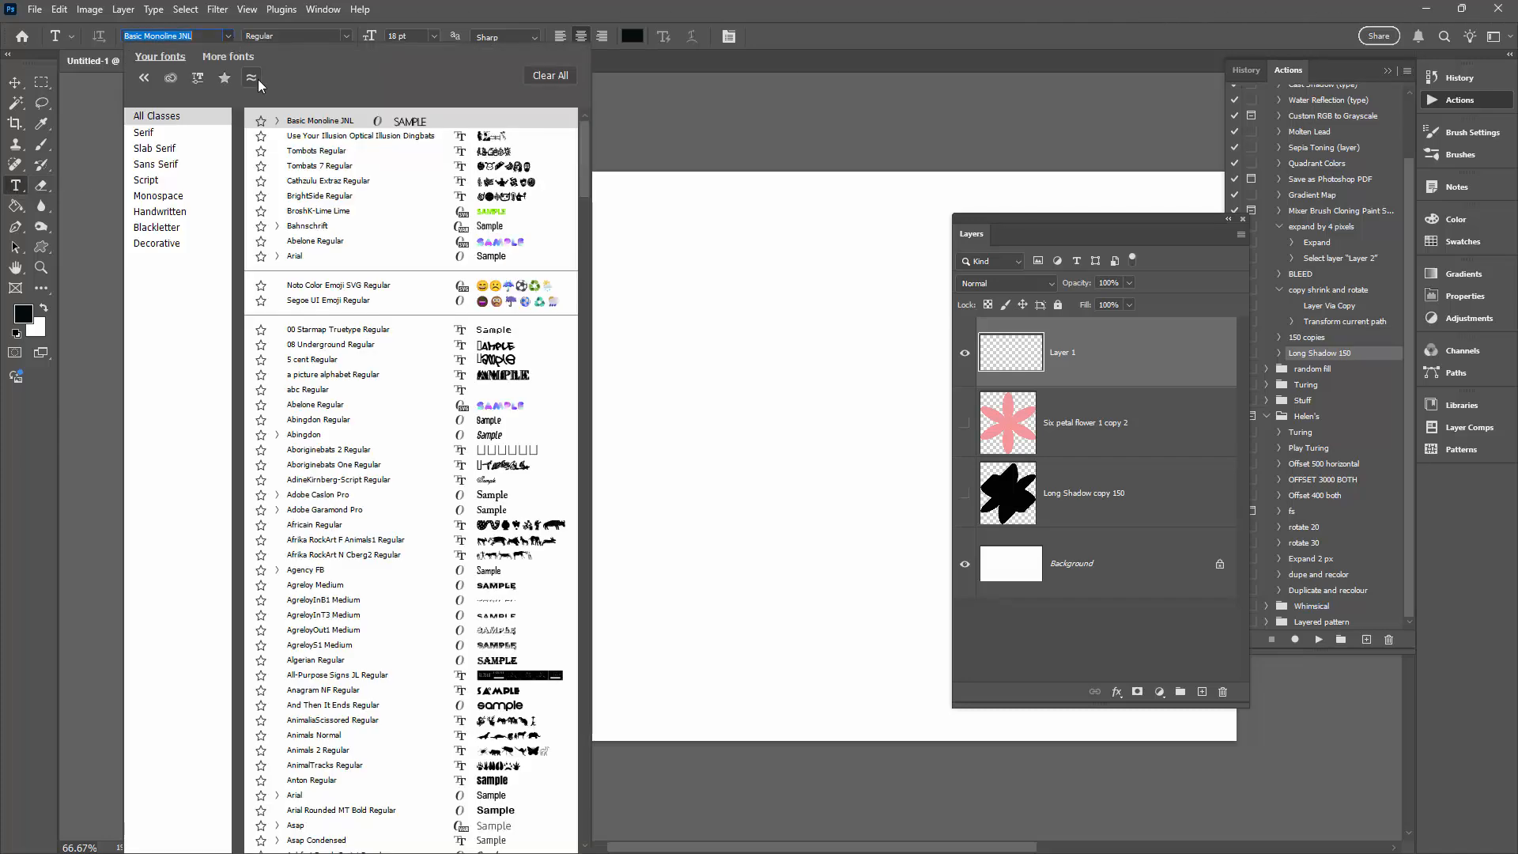
click(473, 780)
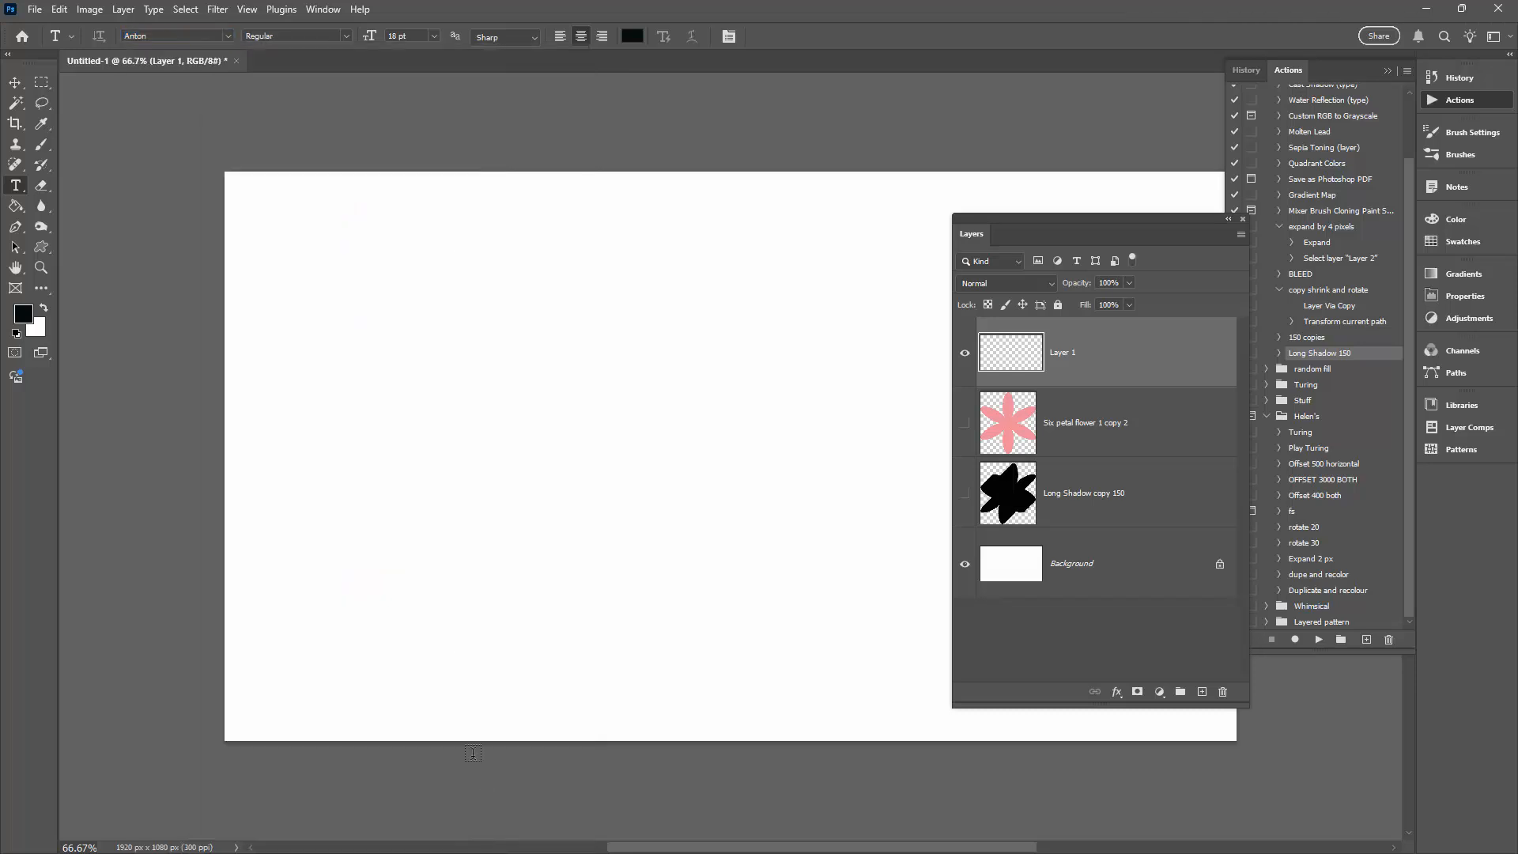
click(349, 393)
text(hello)
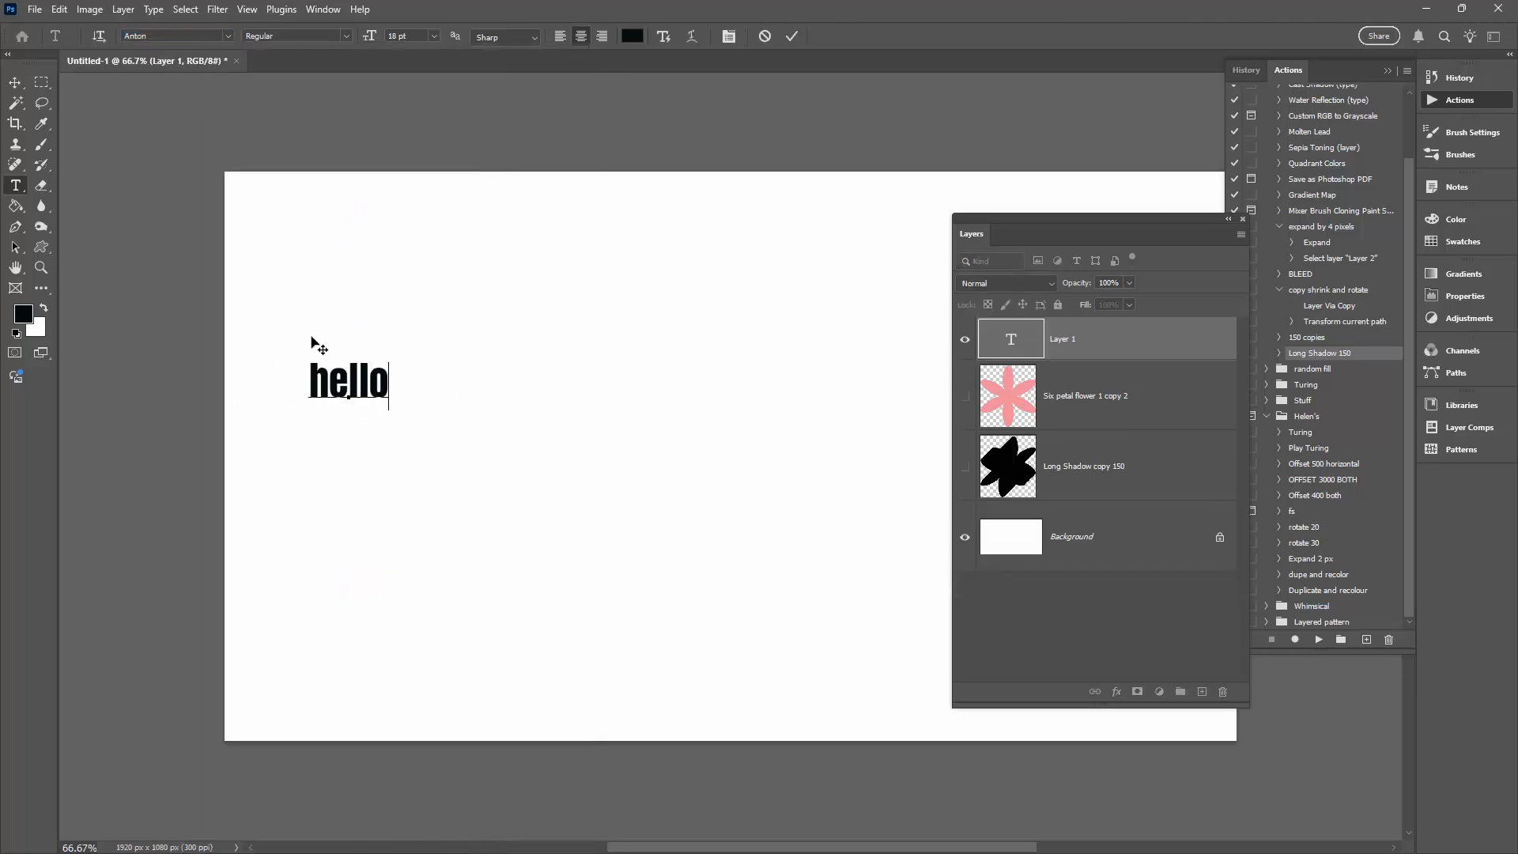
- Set the "hello" text size to 72 pt and move the word fully onto the canvas, near its upper middle
drag(388, 374, 306, 377)
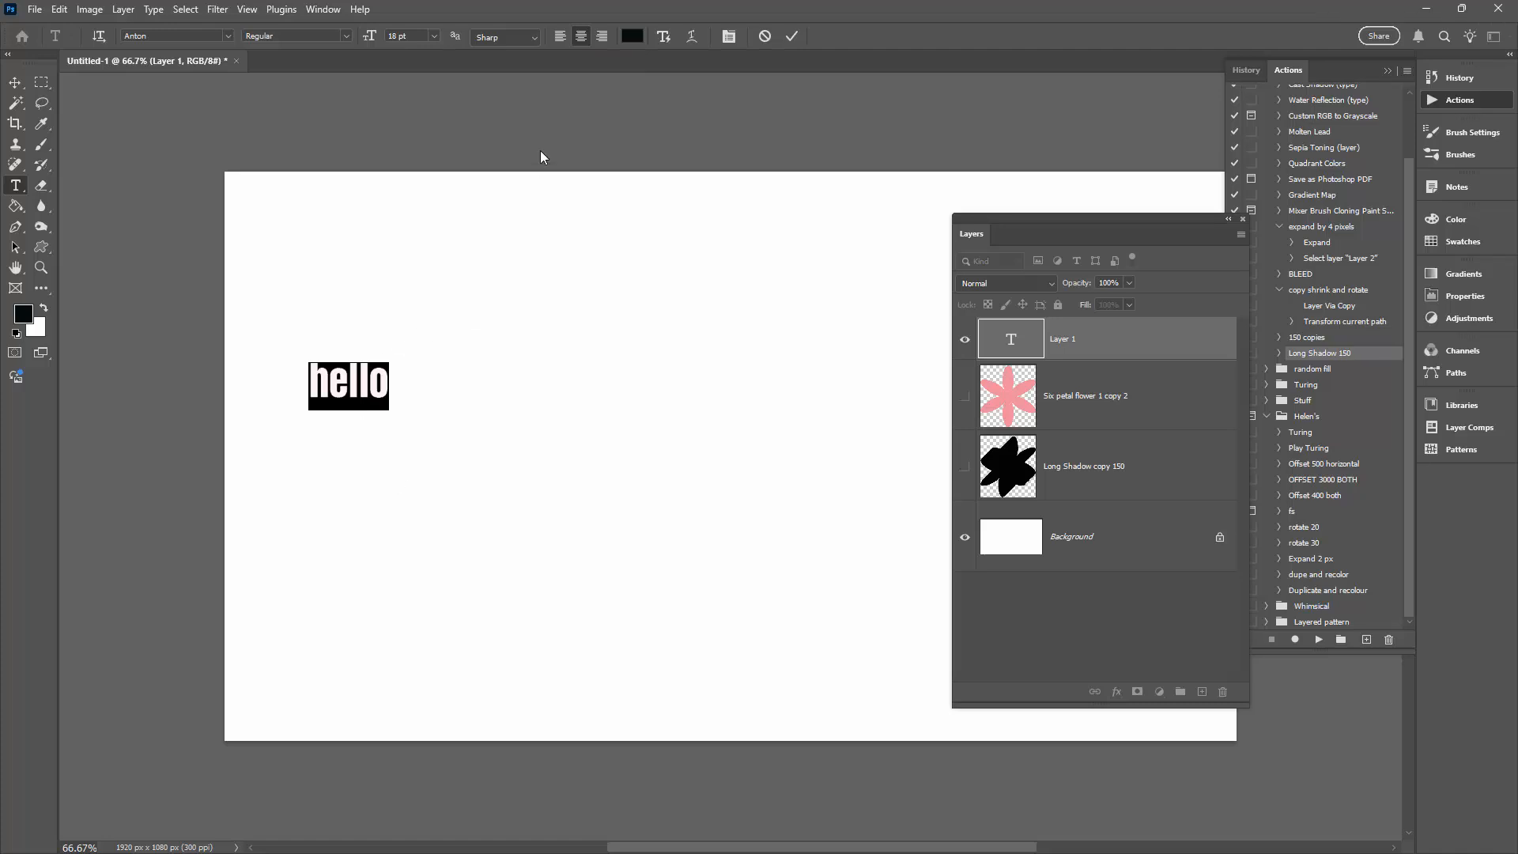
click(435, 37)
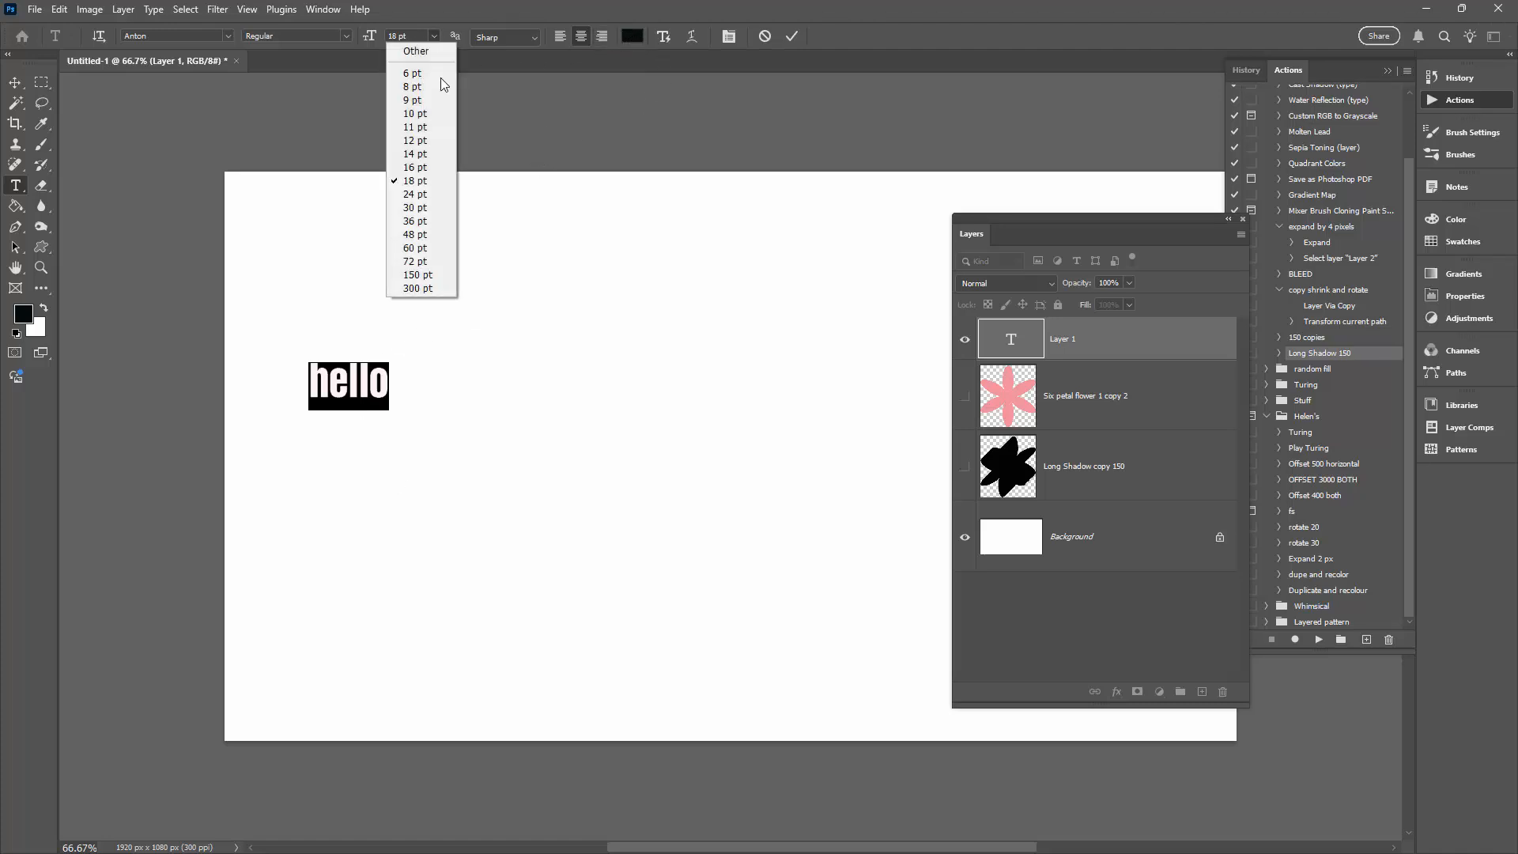
click(417, 289)
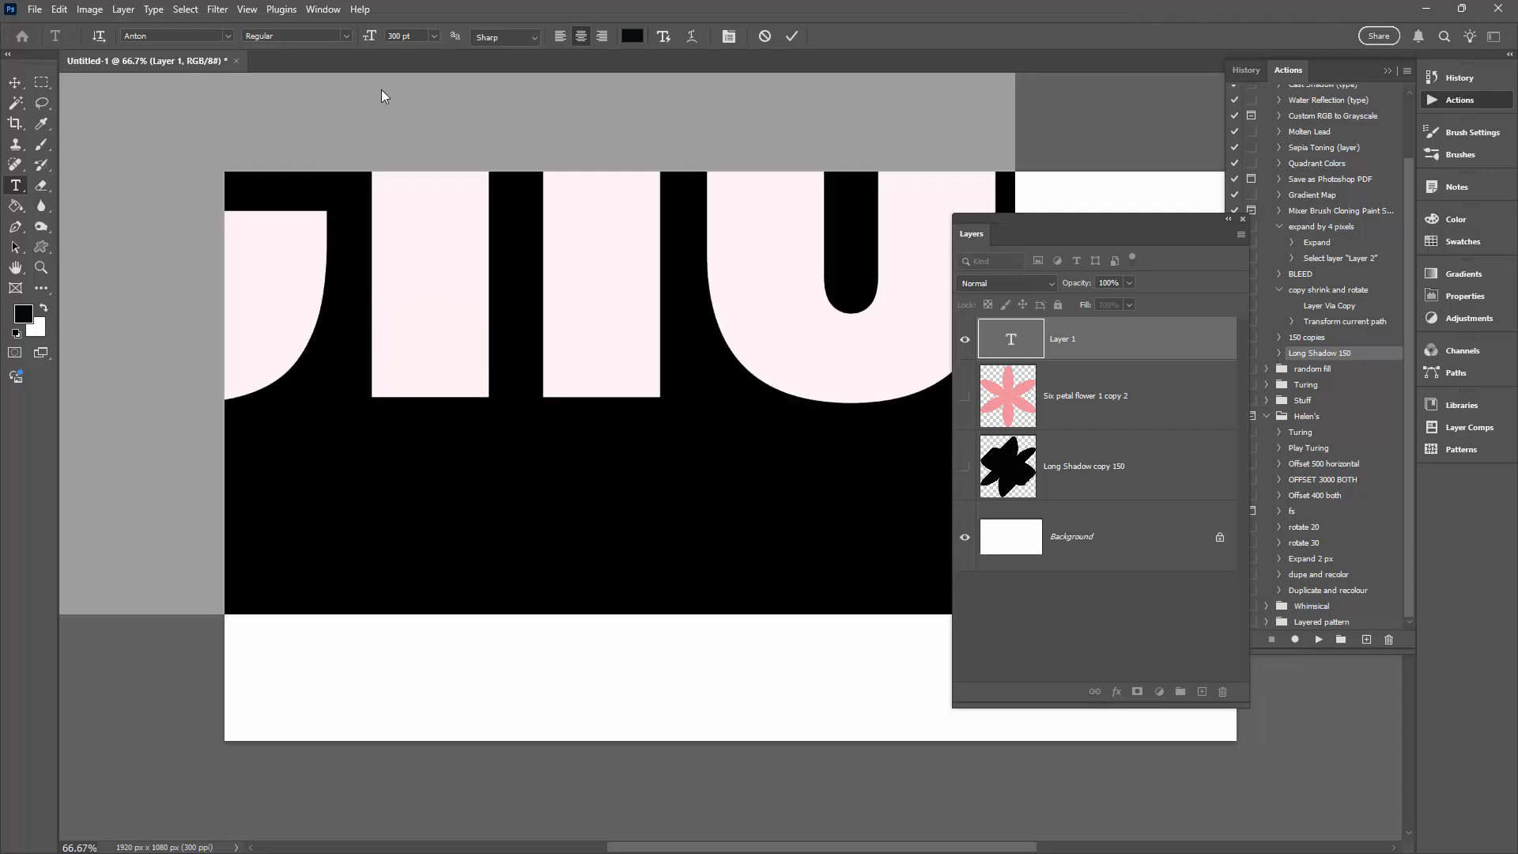
click(434, 36)
click(417, 263)
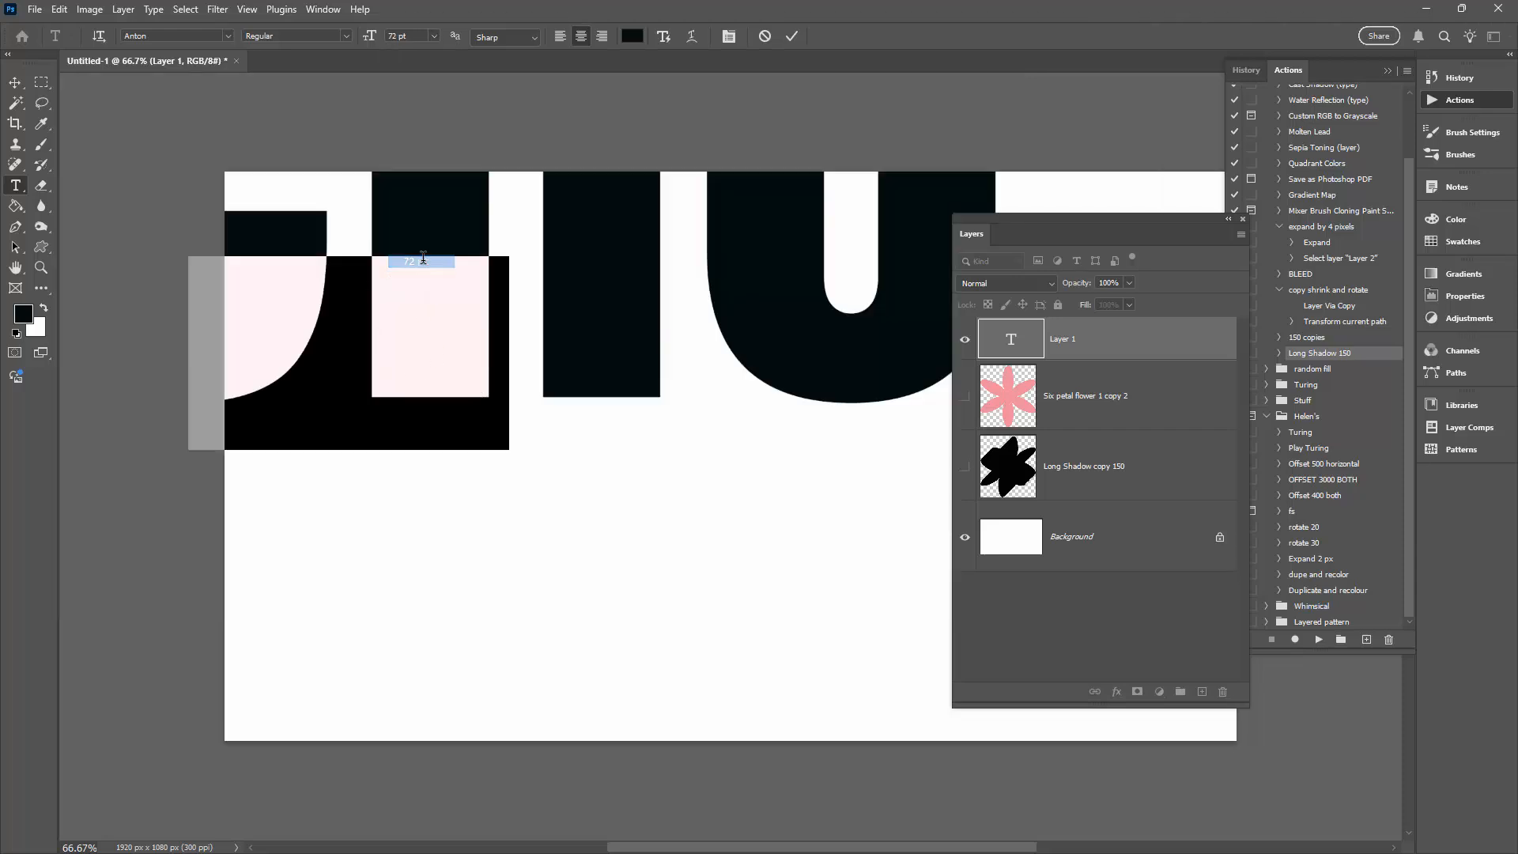
click(16, 85)
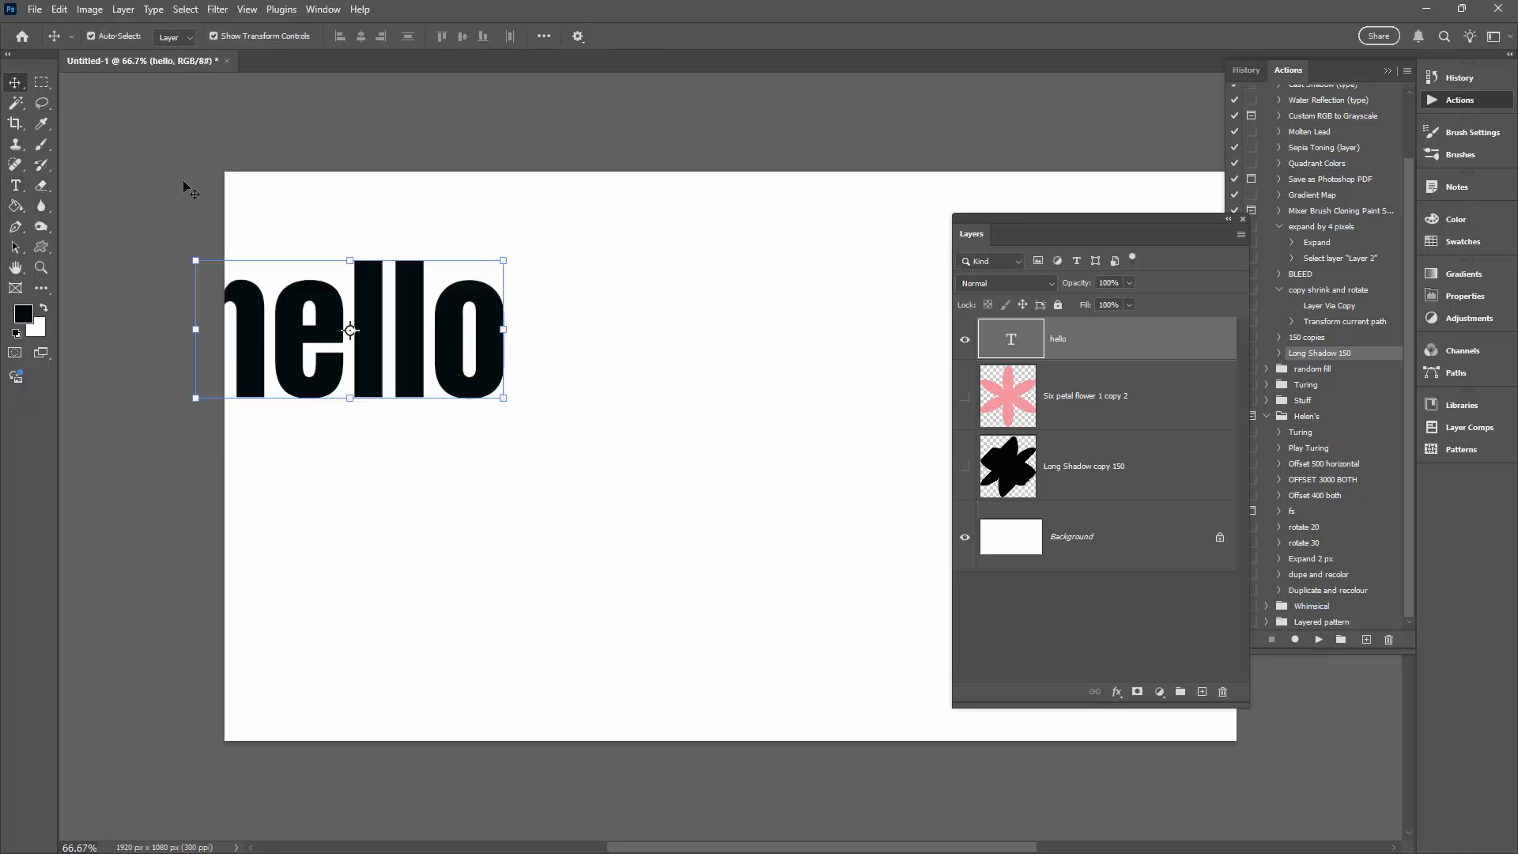
drag(356, 329, 534, 341)
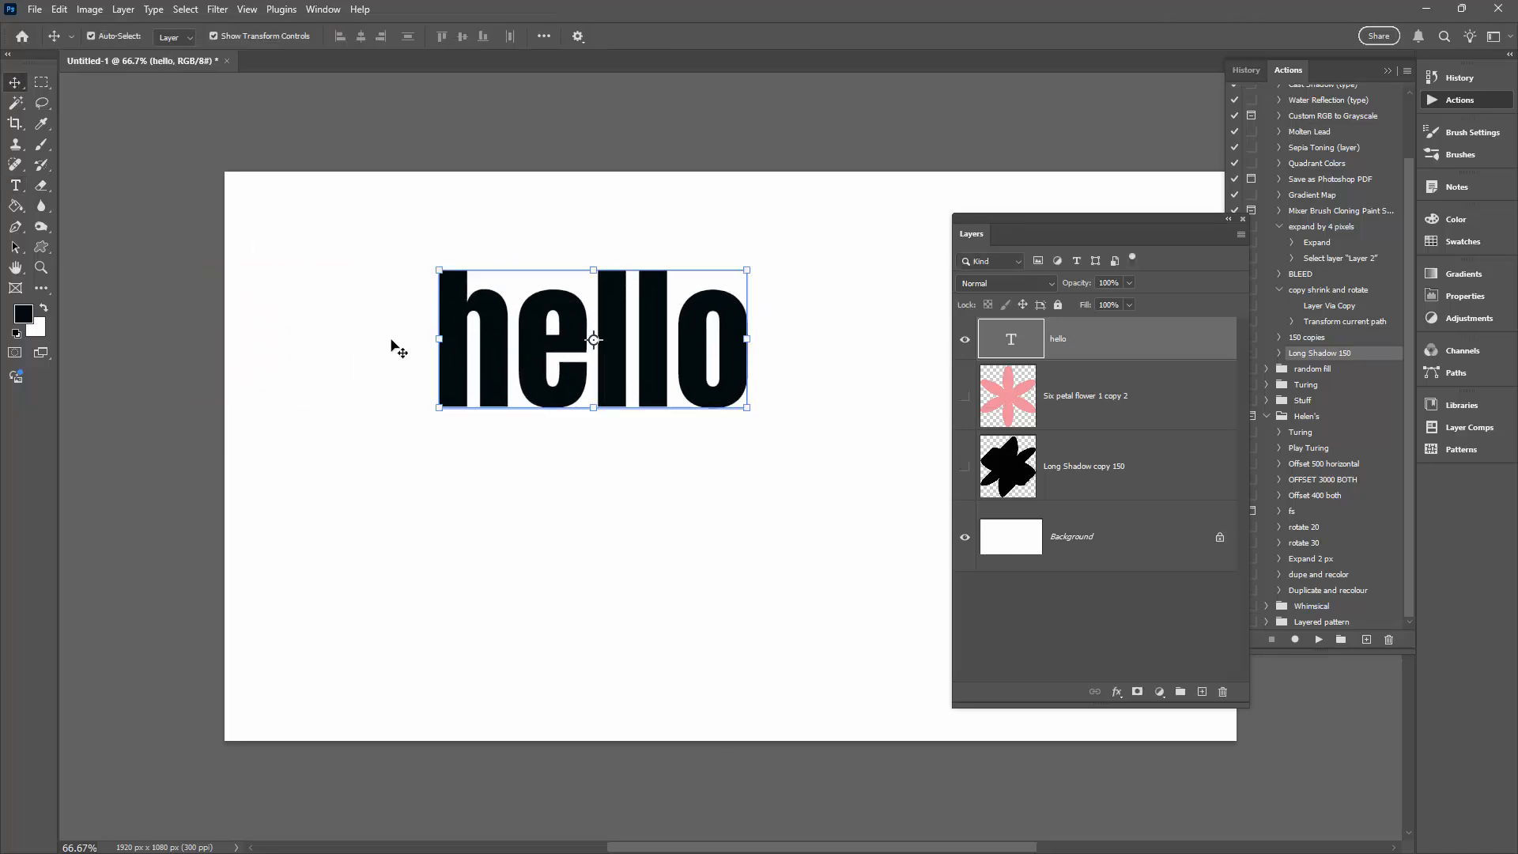
- Duplicate the hello text layer and recolor the upper copy cyan, #1fe5e2
drag(1108, 339, 1201, 692)
click(1015, 384)
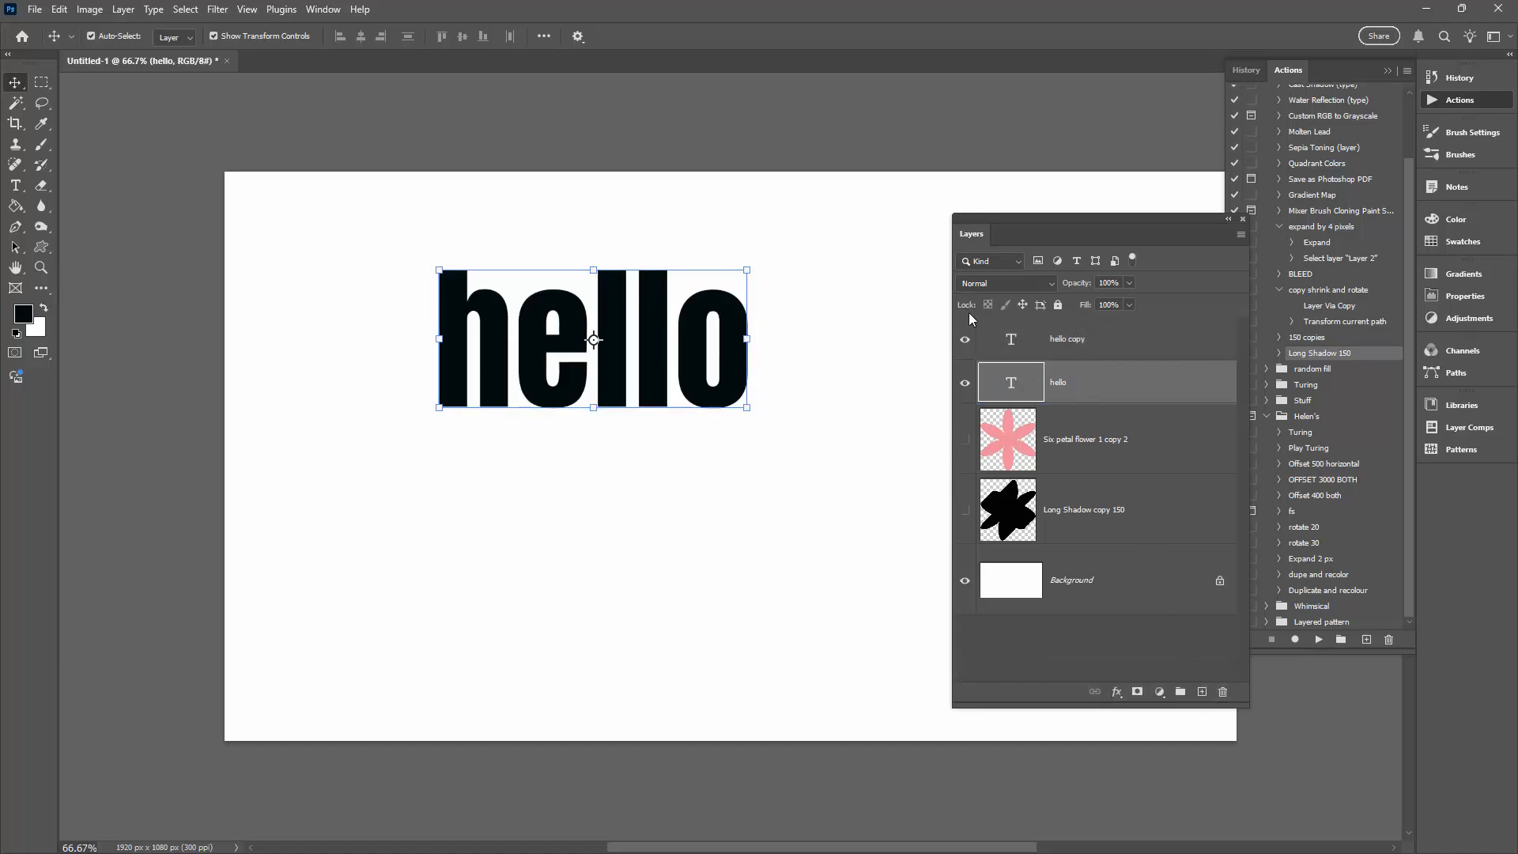
click(1013, 339)
click(1014, 339)
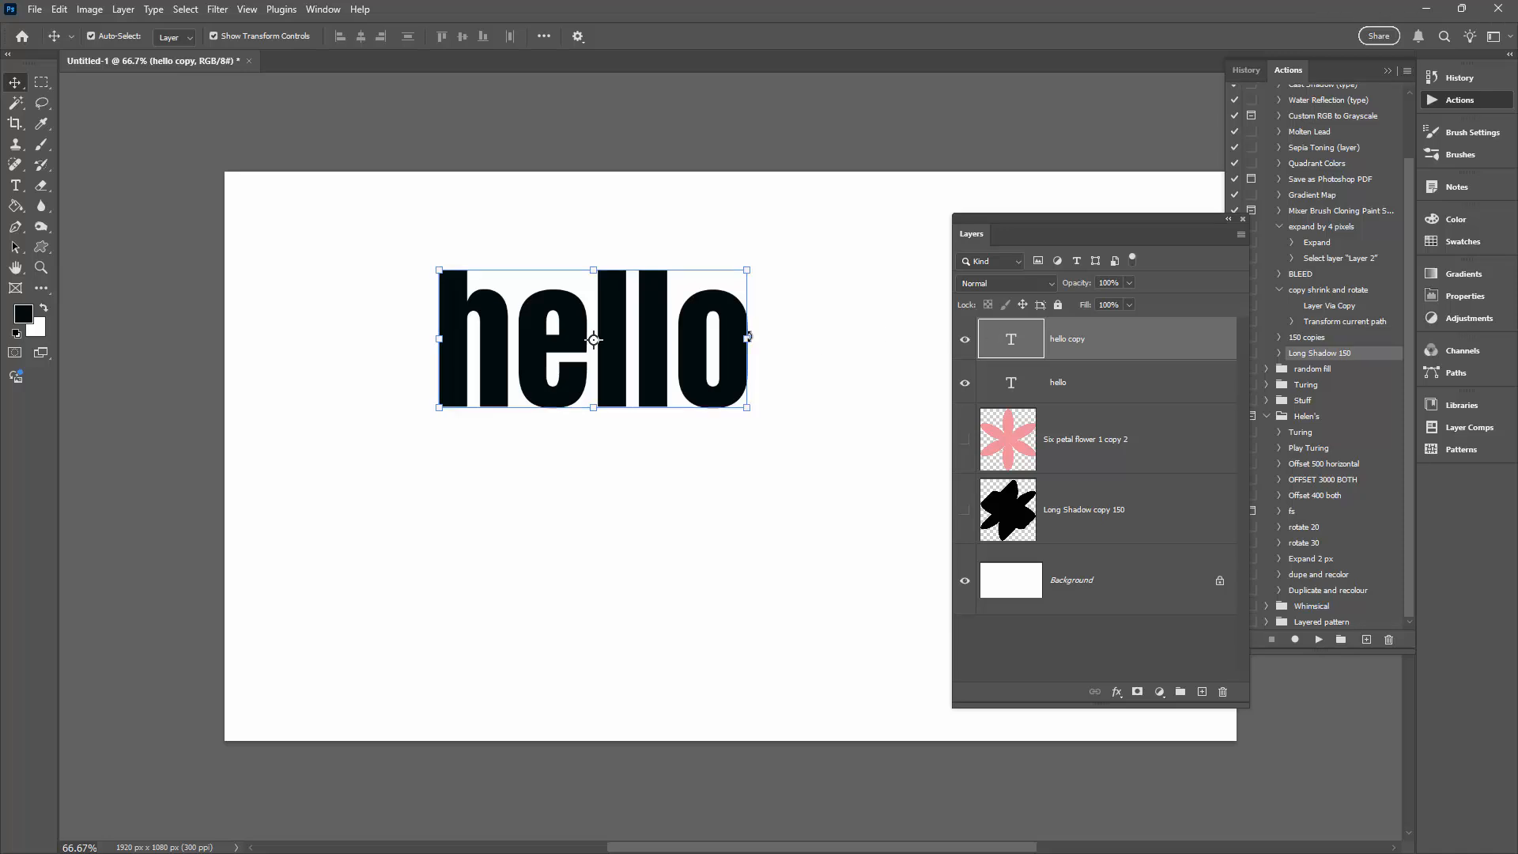
click(15, 185)
click(631, 35)
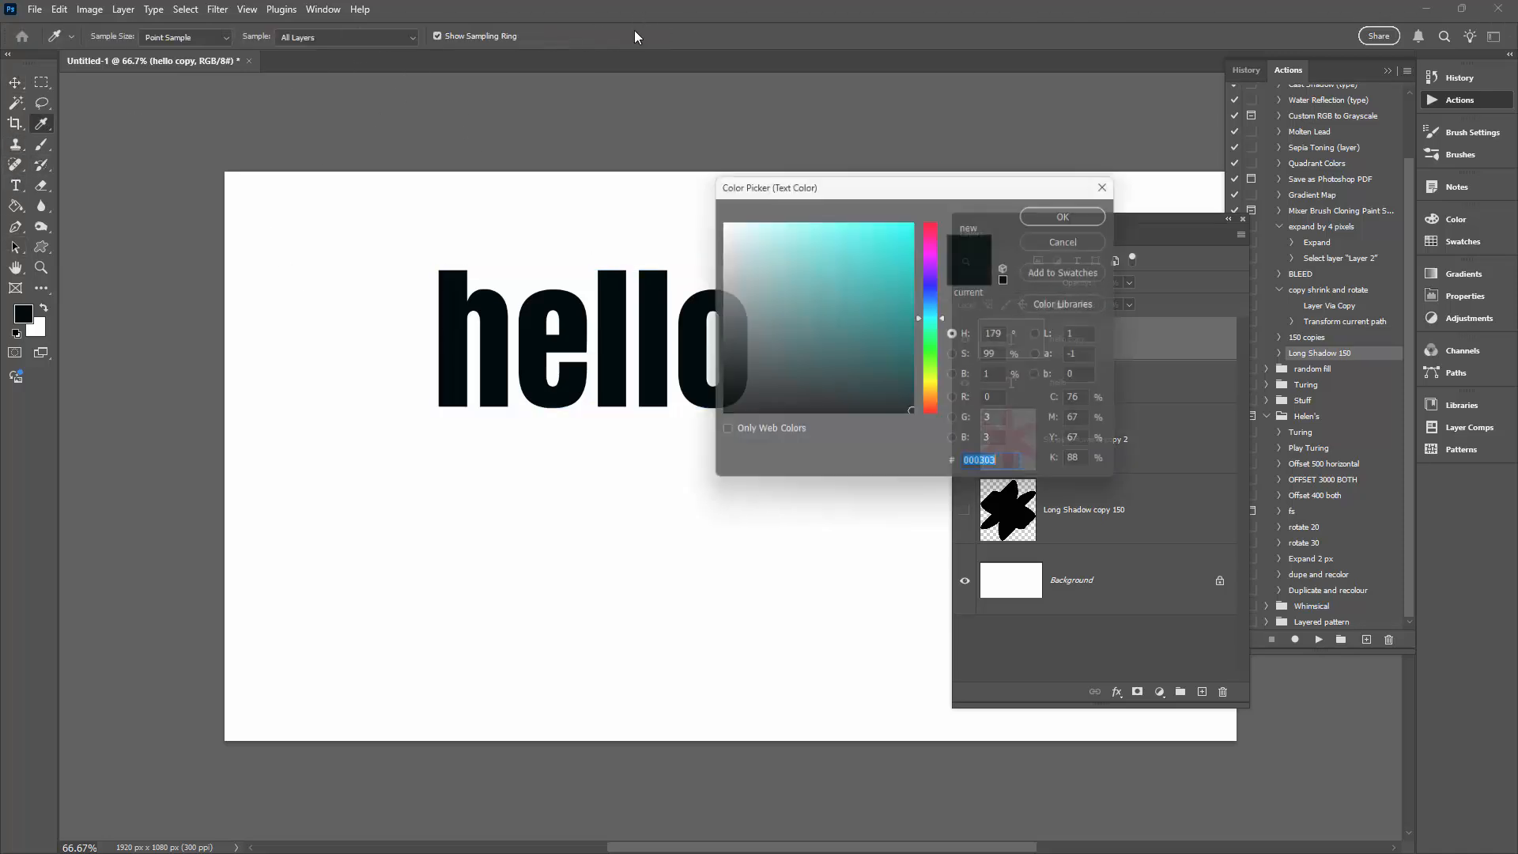
click(888, 238)
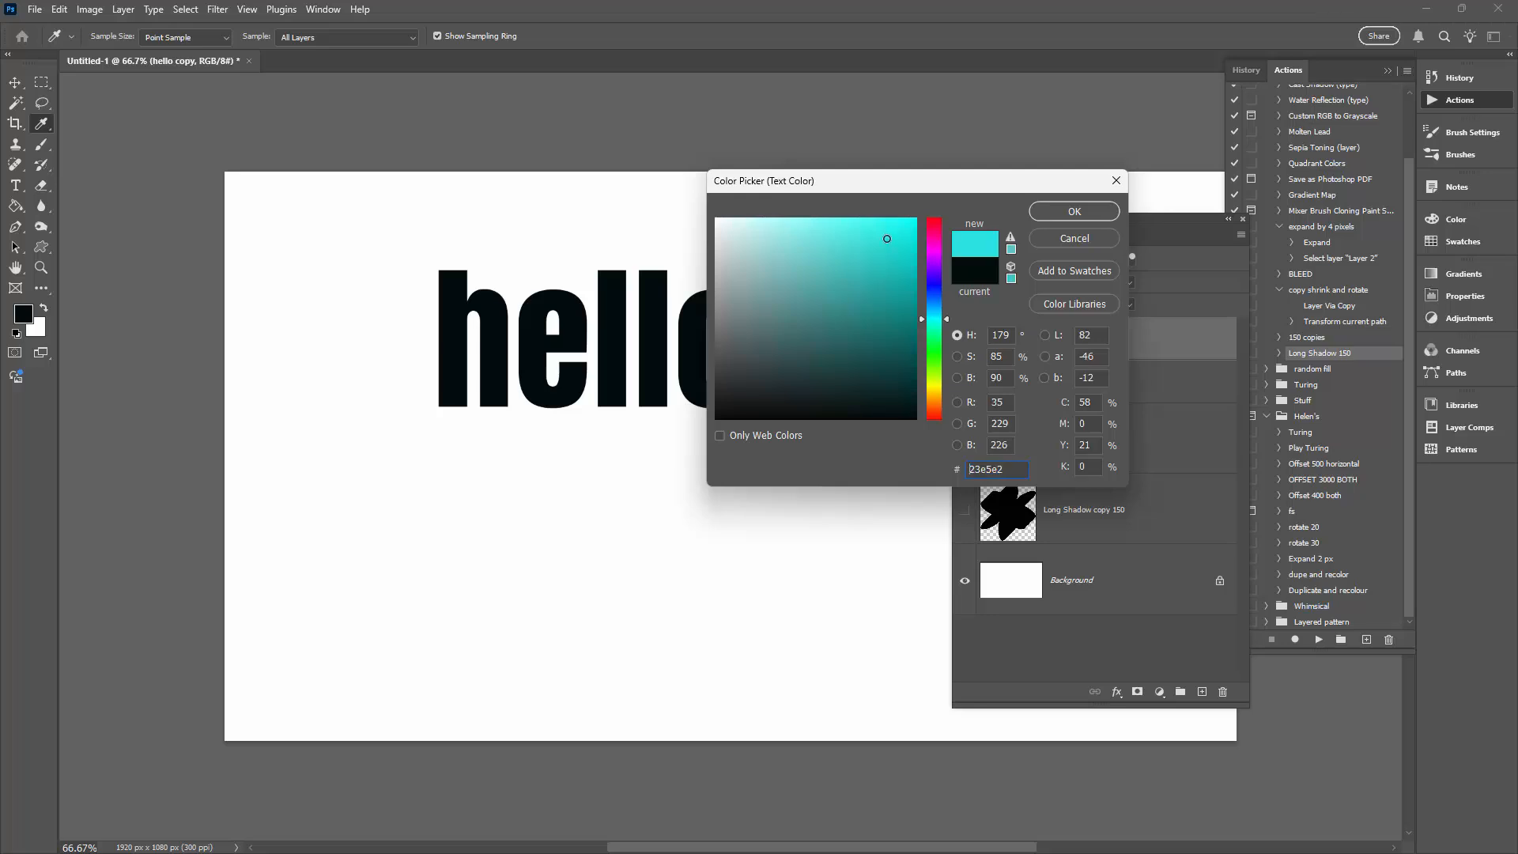
click(1069, 212)
- Hide the cyan hello layer and run the Long Shadow 150 action on the black hello layer
click(965, 339)
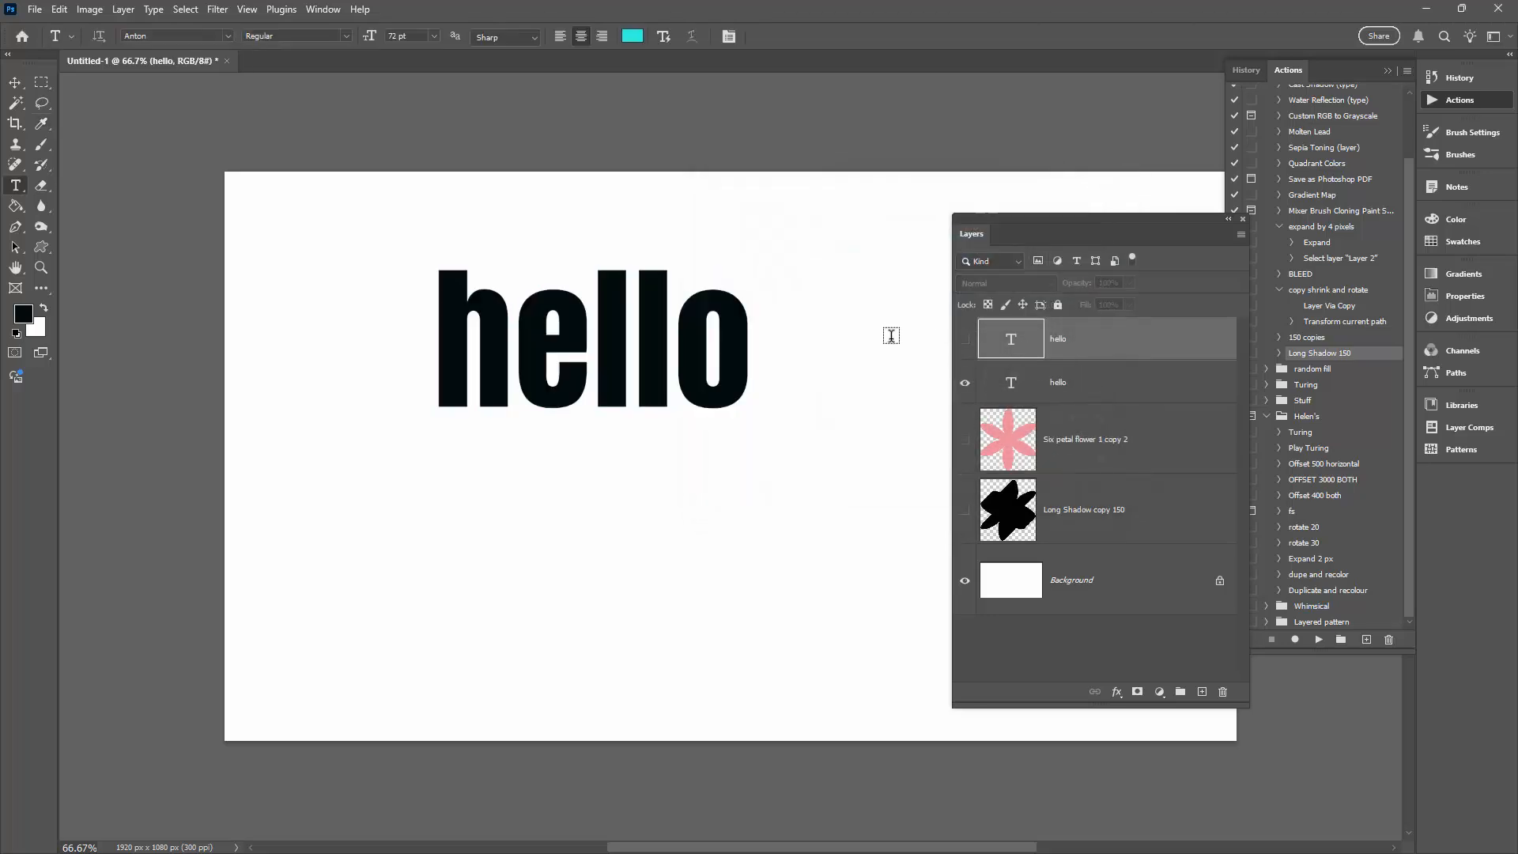
click(1111, 386)
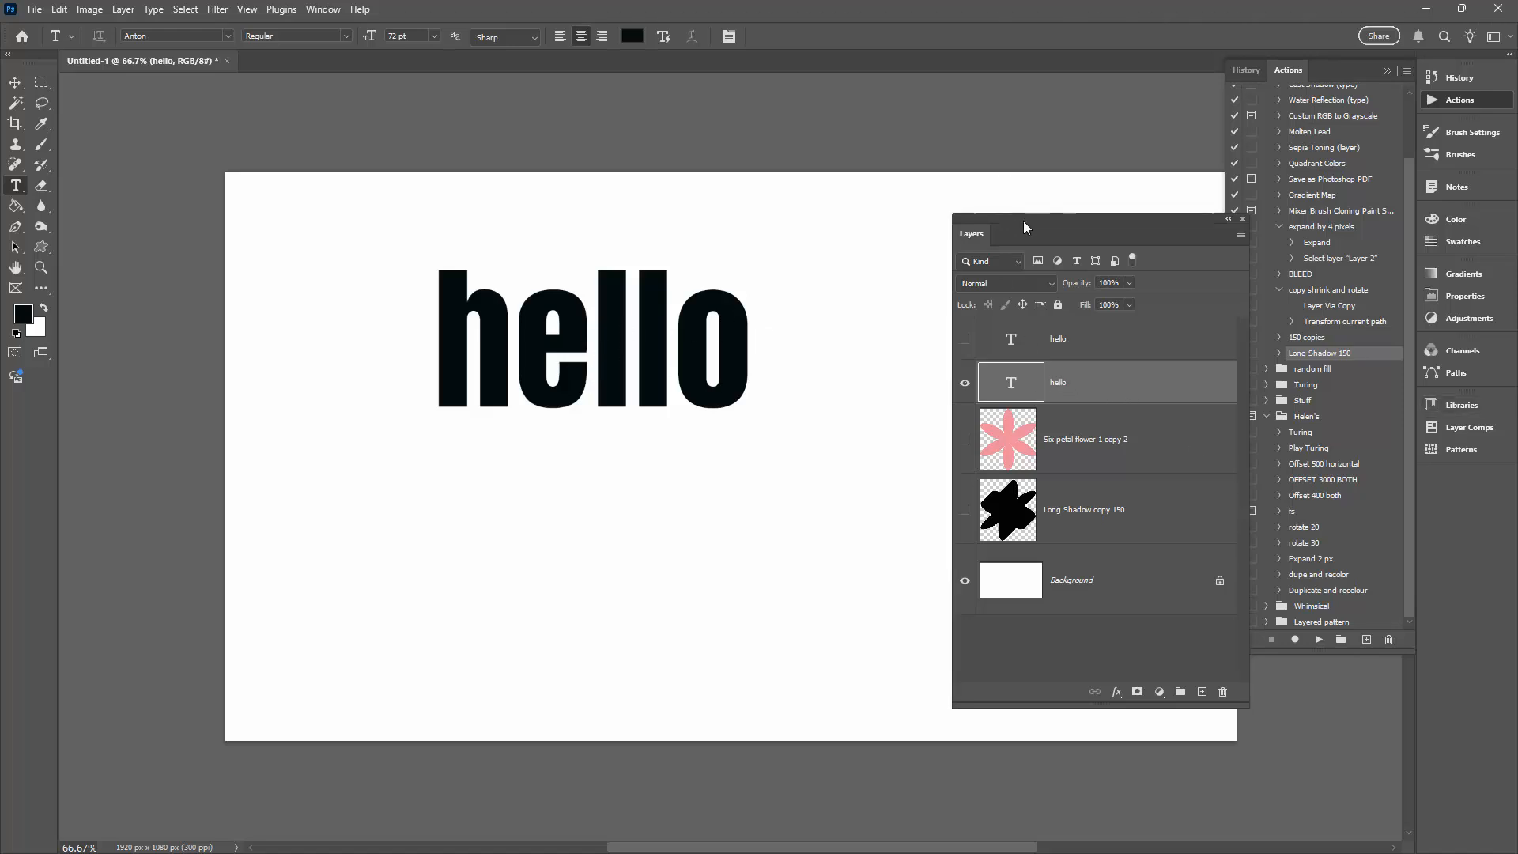
drag(1023, 220, 943, 226)
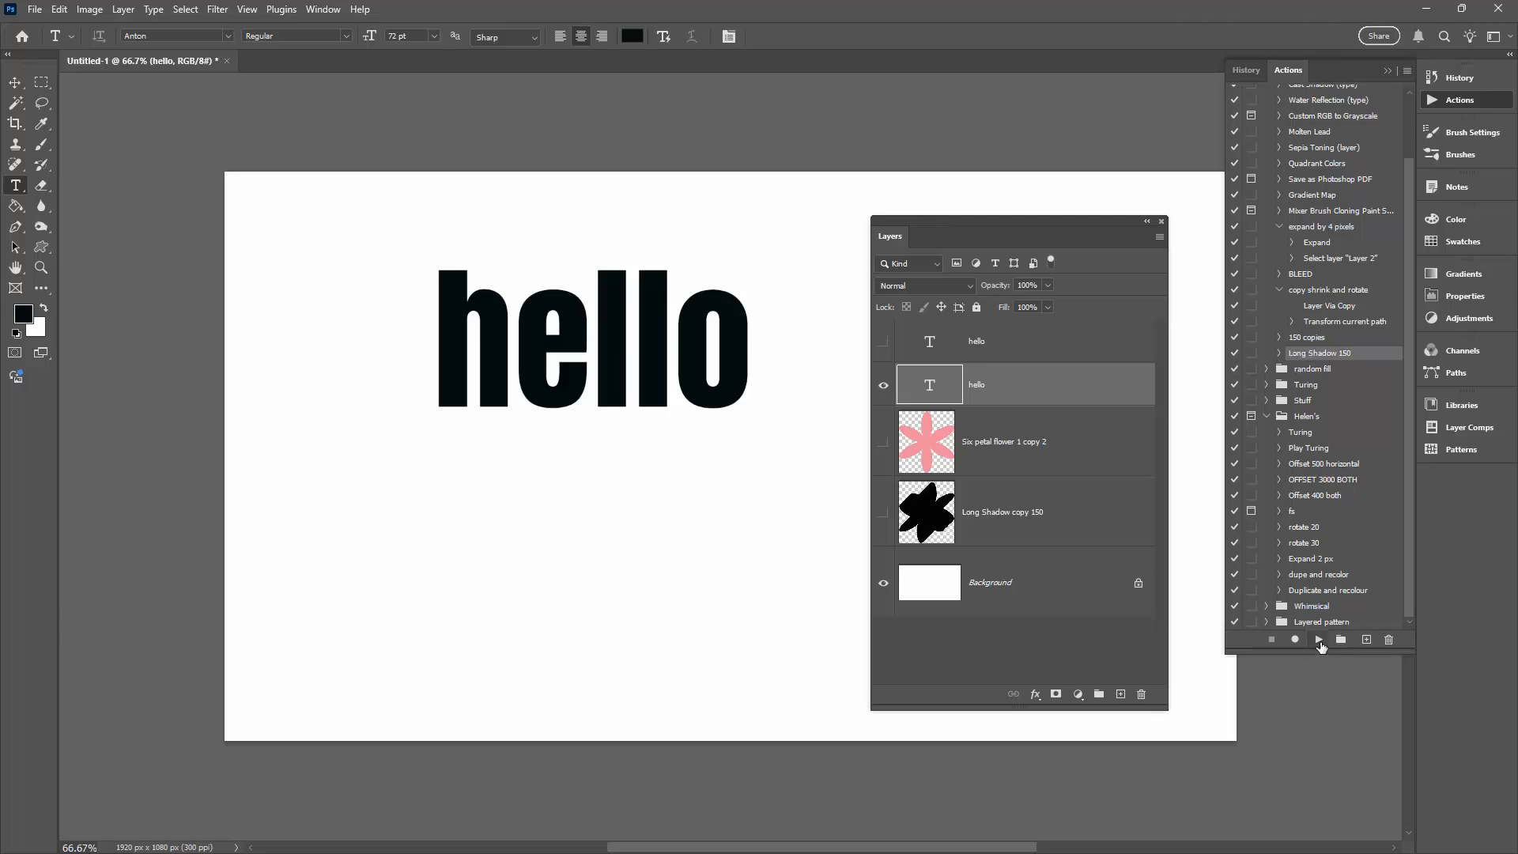
click(1317, 640)
- Show the cyan hello text and align it with the upper-right end of its long shadow
click(883, 341)
key(v)
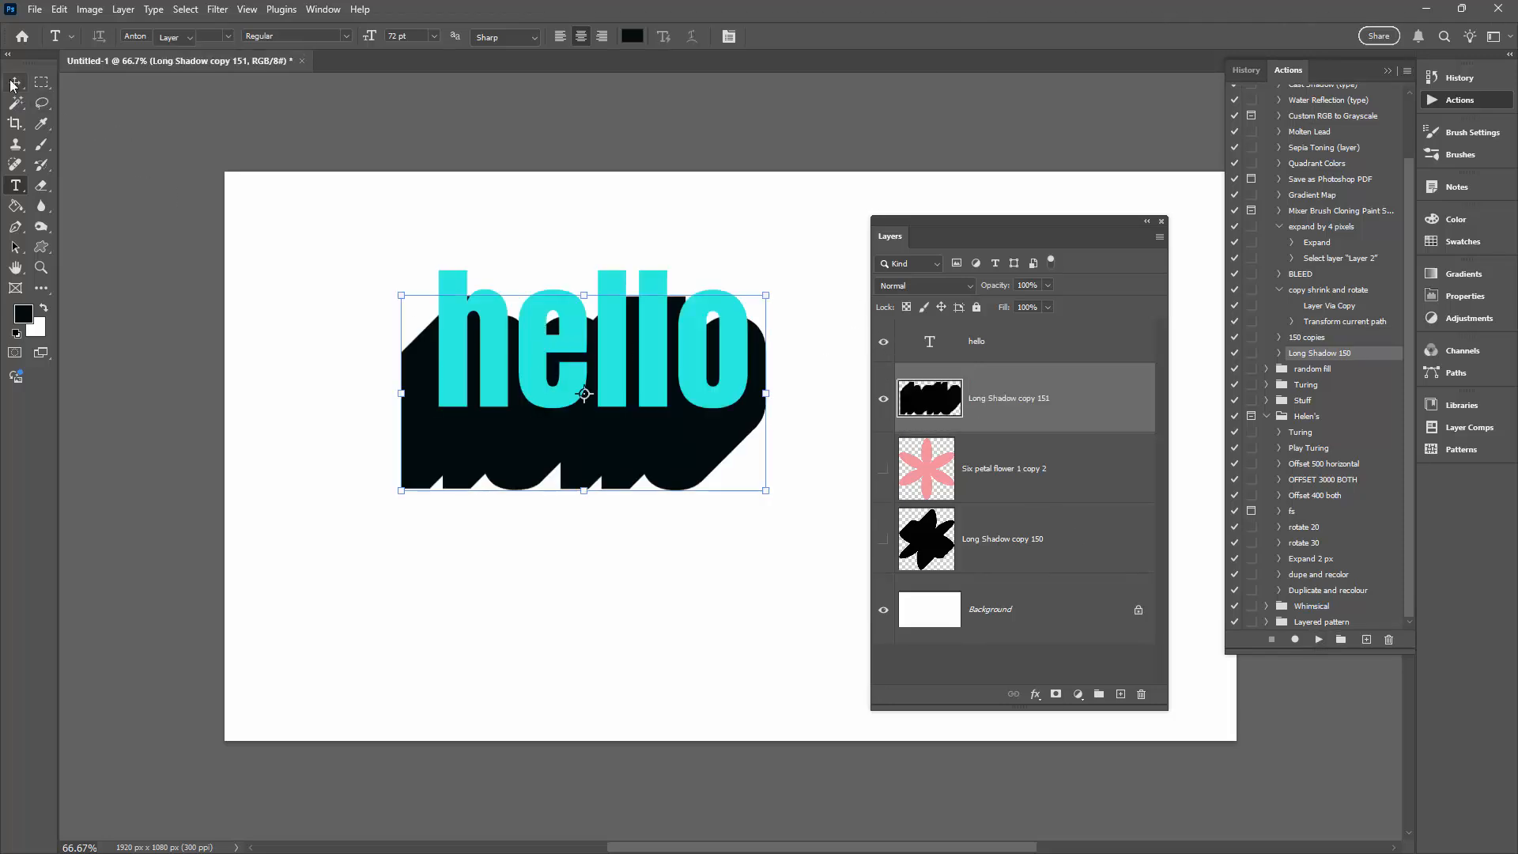
drag(489, 361, 509, 387)
click(563, 560)
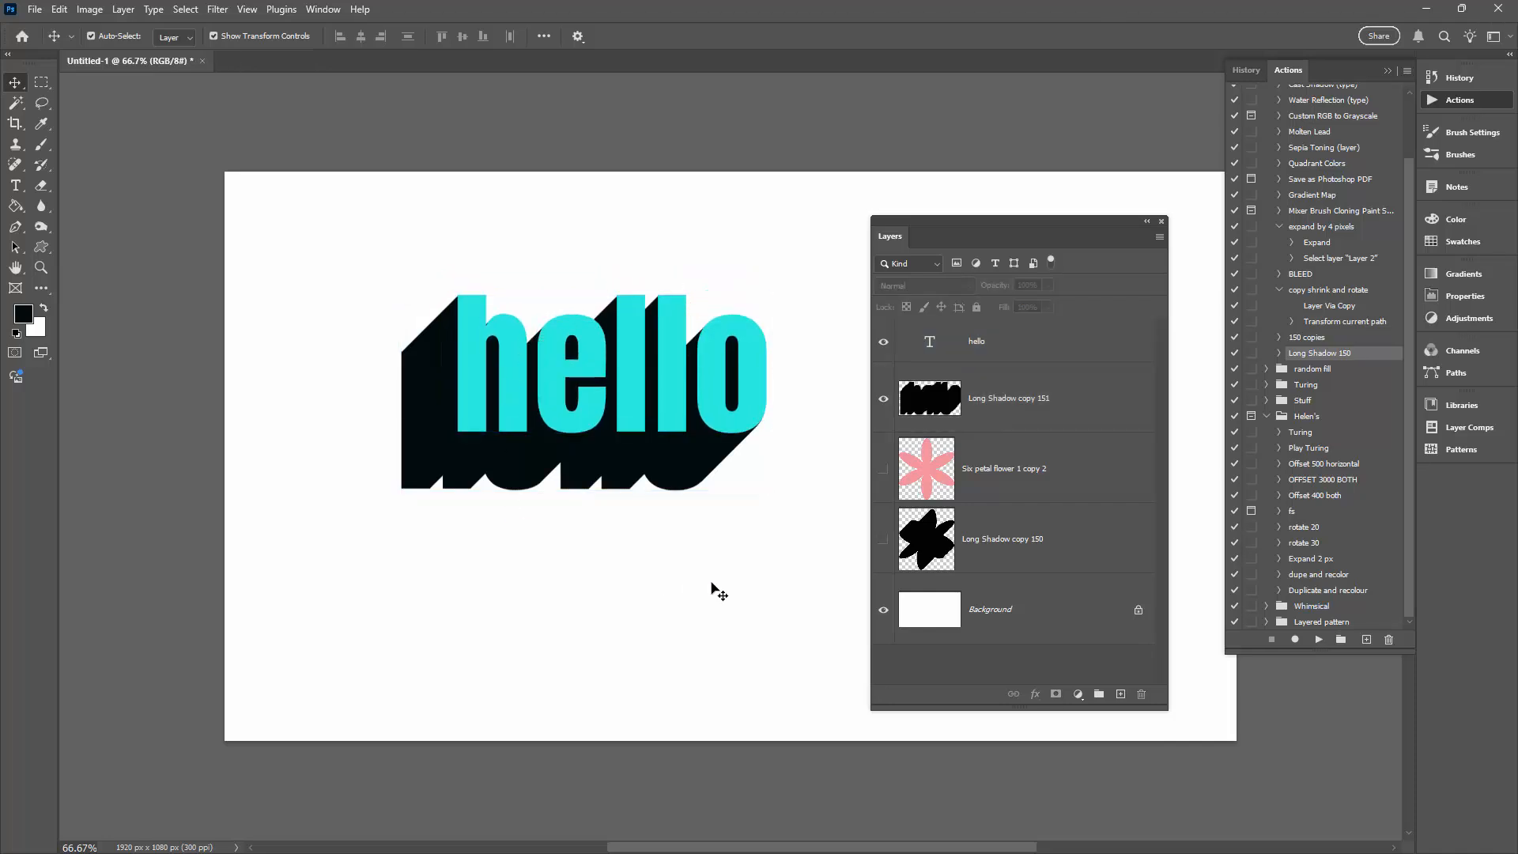